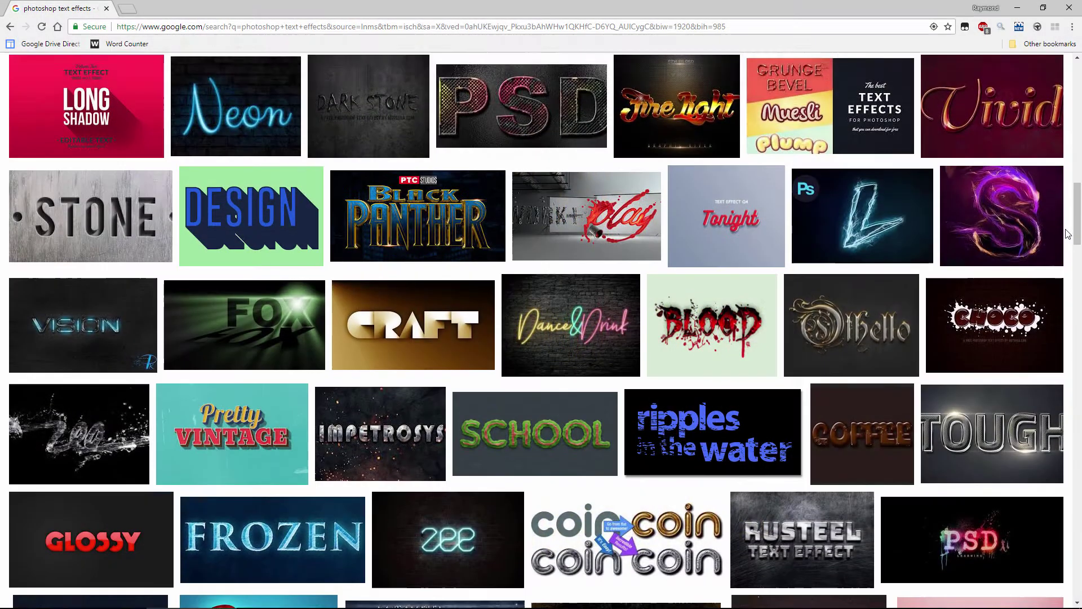
pyautogui.scroll(-2, 1067, 235)
pyautogui.scroll(-1, 1068, 234)
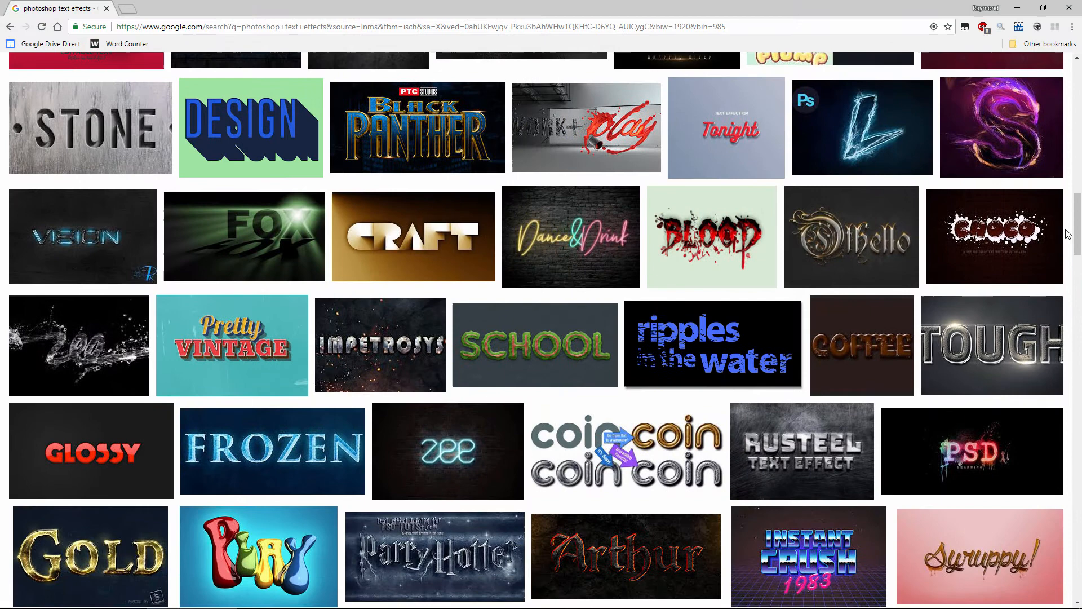
pyautogui.scroll(-1, 1068, 235)
pyautogui.scroll(-1, 1067, 234)
pyautogui.scroll(-1, 1067, 235)
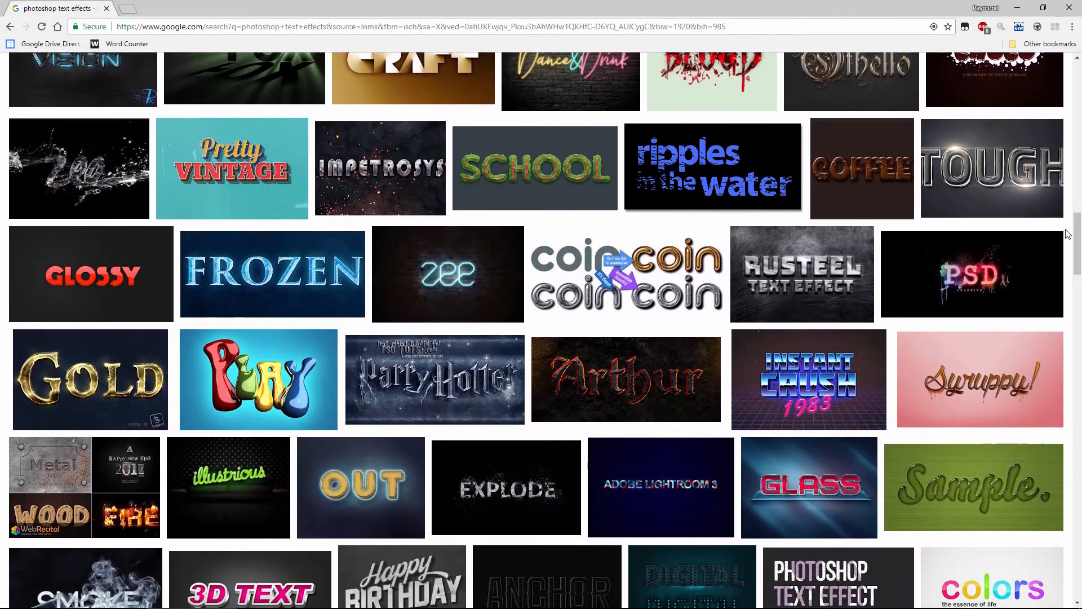
pyautogui.scroll(-2, 1067, 234)
pyautogui.scroll(-1, 1068, 232)
pyautogui.scroll(-1, 1067, 231)
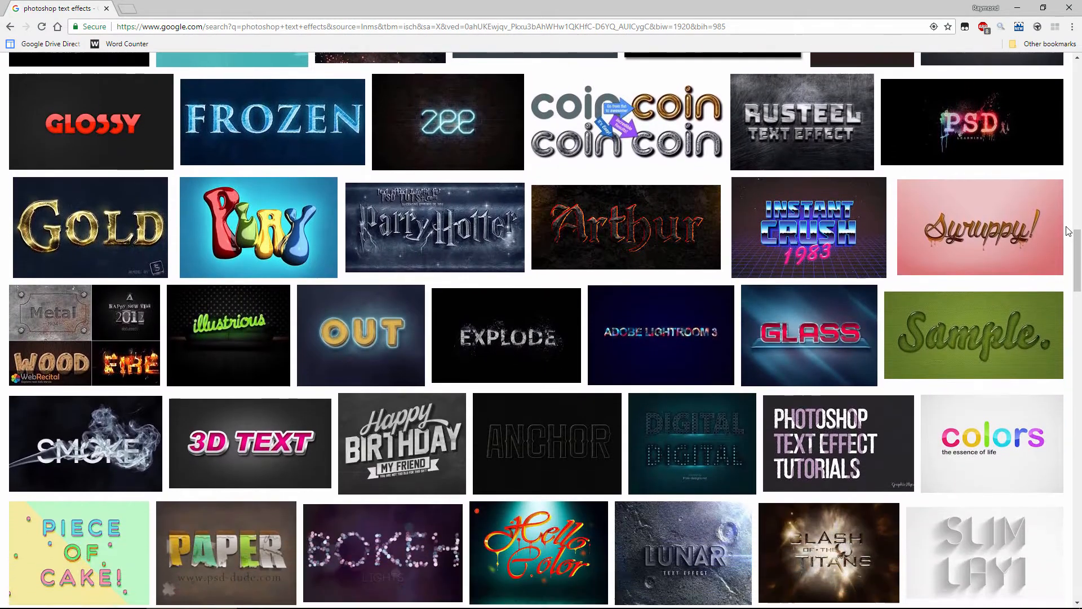
pyautogui.scroll(-1, 1067, 230)
pyautogui.scroll(-1, 1068, 228)
pyautogui.scroll(-1, 1068, 226)
pyautogui.scroll(-1, 1068, 227)
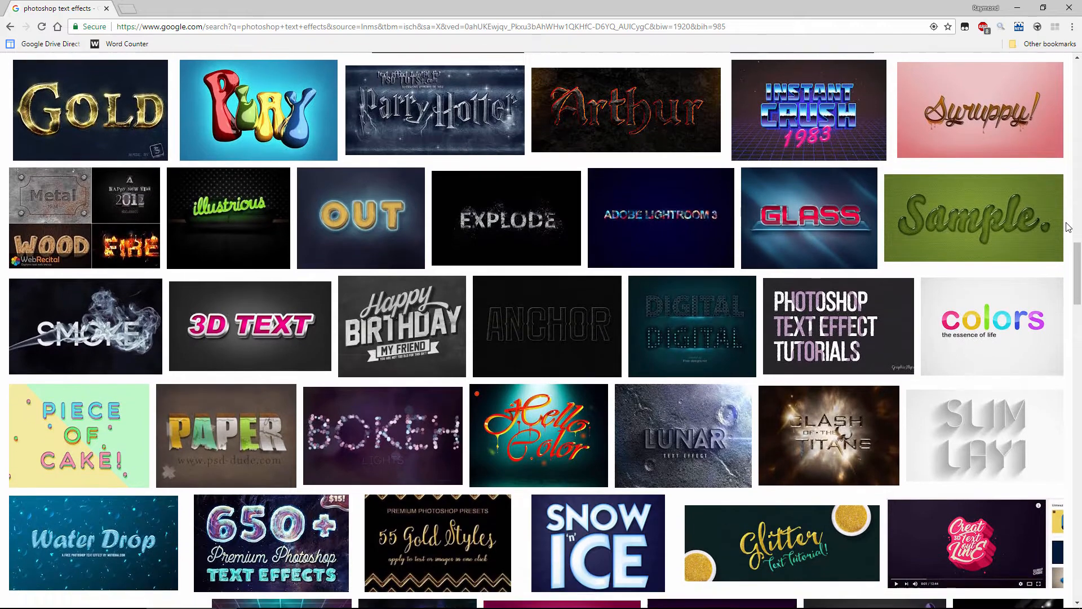
pyautogui.scroll(-1, 1067, 226)
pyautogui.scroll(-1, 1067, 227)
pyautogui.scroll(-1, 1067, 226)
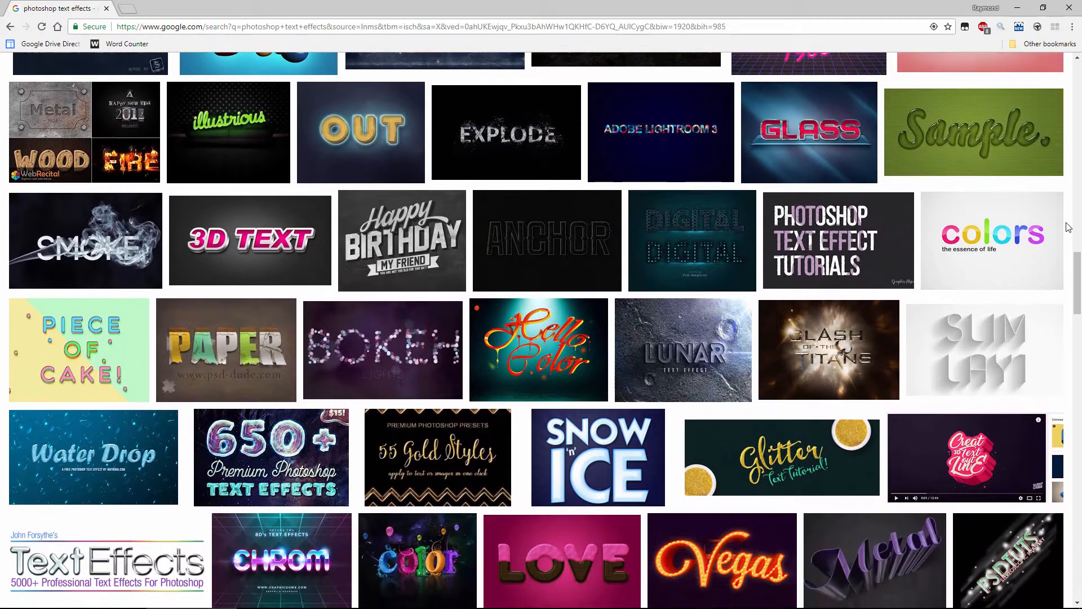
pyautogui.scroll(-1, 1068, 226)
pyautogui.scroll(-1, 1067, 227)
pyautogui.scroll(-1, 1067, 226)
pyautogui.scroll(-1, 1067, 226)
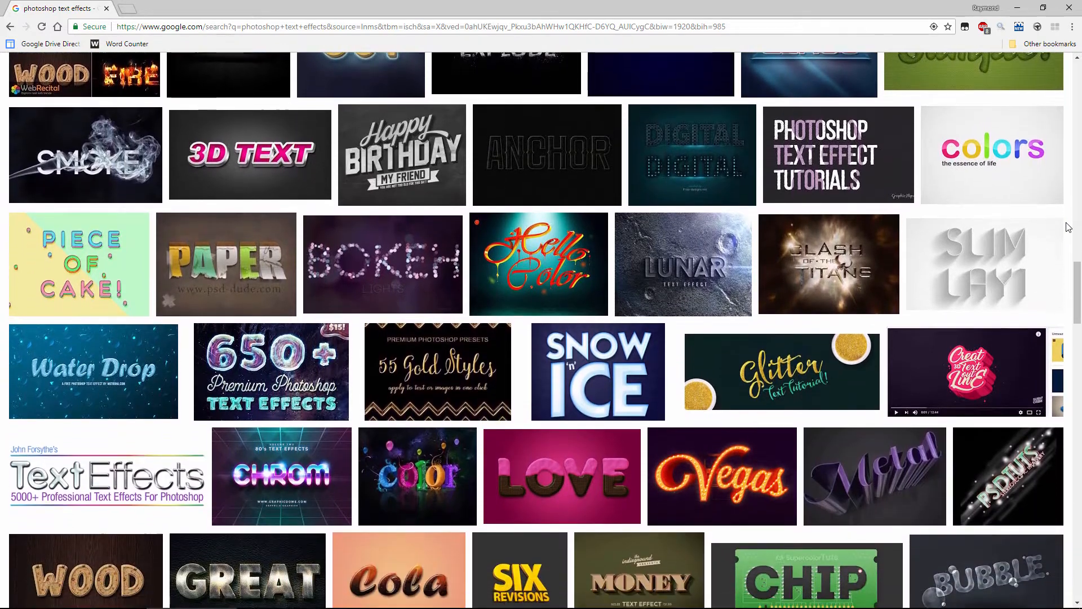
pyautogui.scroll(-1, 1067, 227)
pyautogui.scroll(-1, 1067, 227)
pyautogui.scroll(-1, 1067, 226)
pyautogui.scroll(-1, 1067, 227)
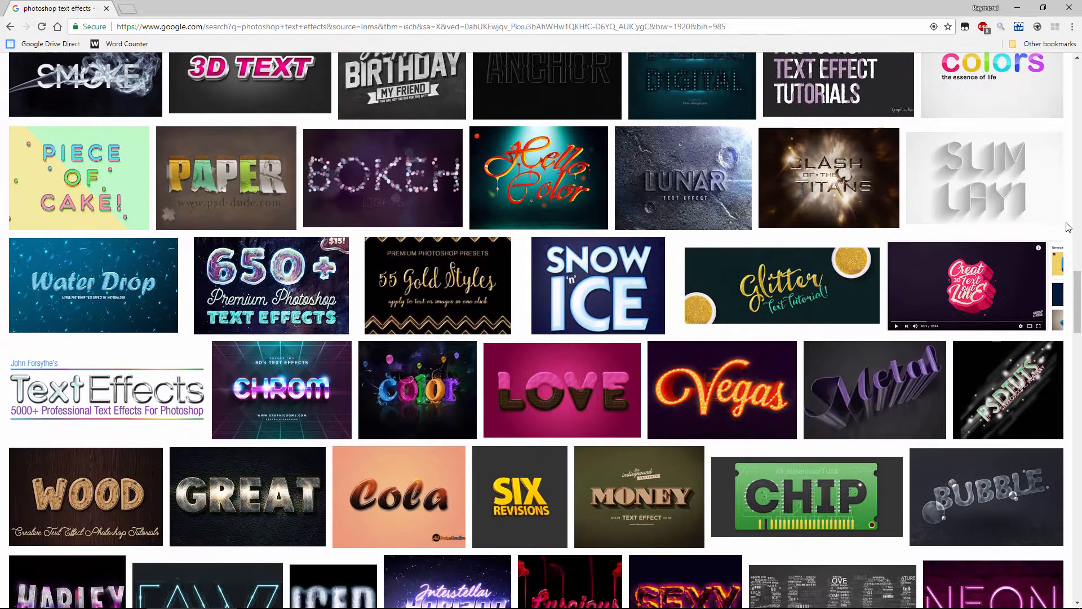
pyautogui.scroll(-1, 1067, 228)
pyautogui.scroll(-1, 1067, 227)
pyautogui.scroll(-1, 1067, 226)
pyautogui.scroll(-1, 1067, 227)
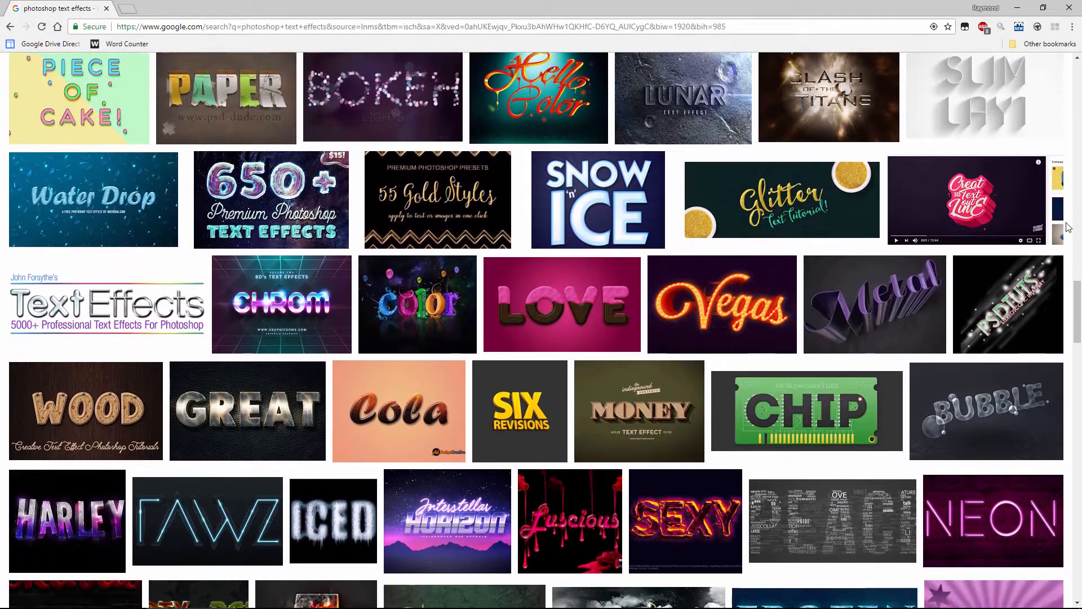
pyautogui.scroll(-1, 1068, 228)
pyautogui.scroll(-1, 1067, 227)
pyautogui.scroll(-1, 1067, 226)
pyautogui.scroll(-1, 1068, 226)
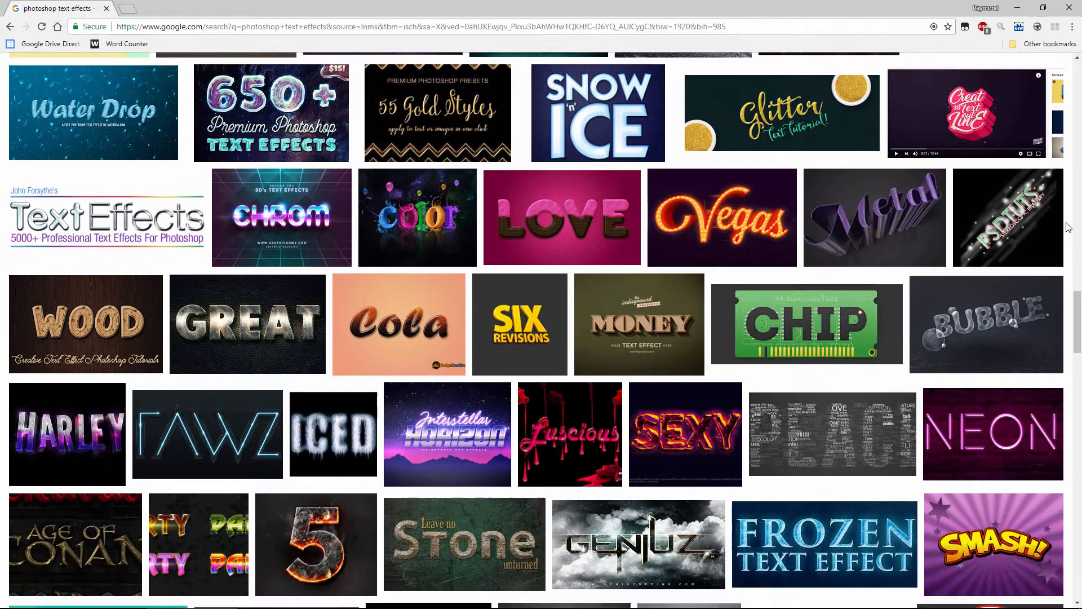
pyautogui.scroll(-1, 1068, 227)
pyautogui.scroll(-1, 1067, 227)
pyautogui.scroll(-1, 1067, 226)
pyautogui.scroll(-1, 1067, 227)
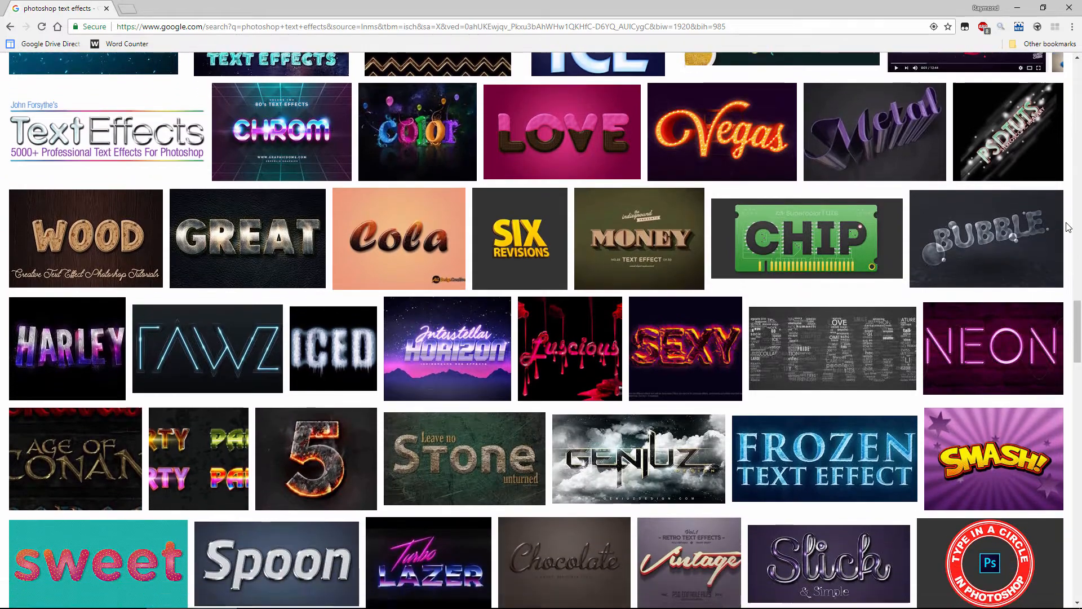
pyautogui.scroll(-1, 1067, 226)
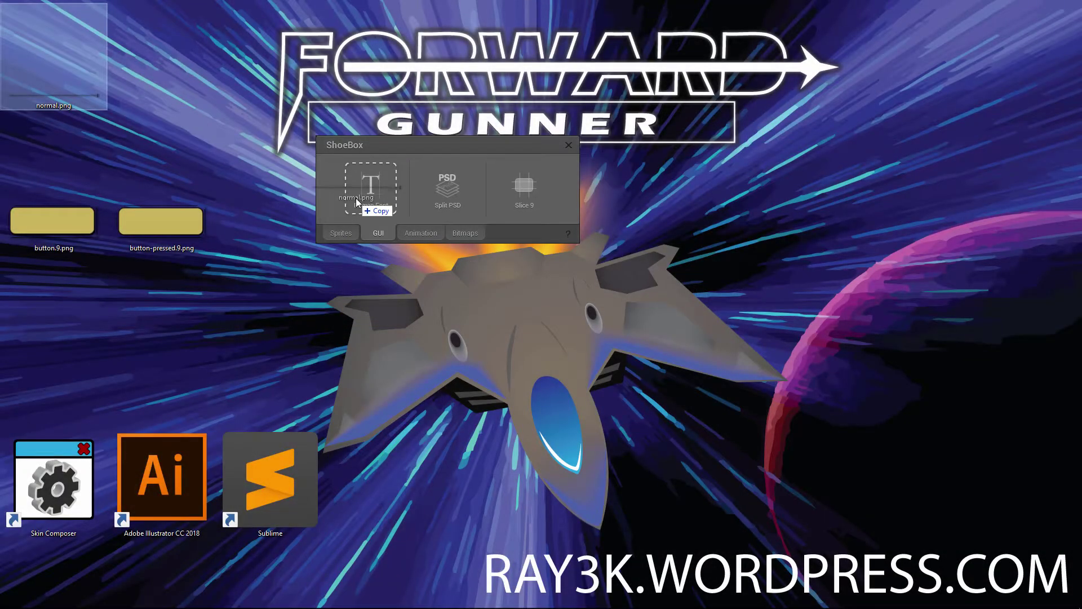
# - Drop normal.png onto ShoeBox's Bitmap Font tool and save the generated font to the desktop
pyautogui.moveTo(356, 201); pyautogui.dragTo(393, 209)
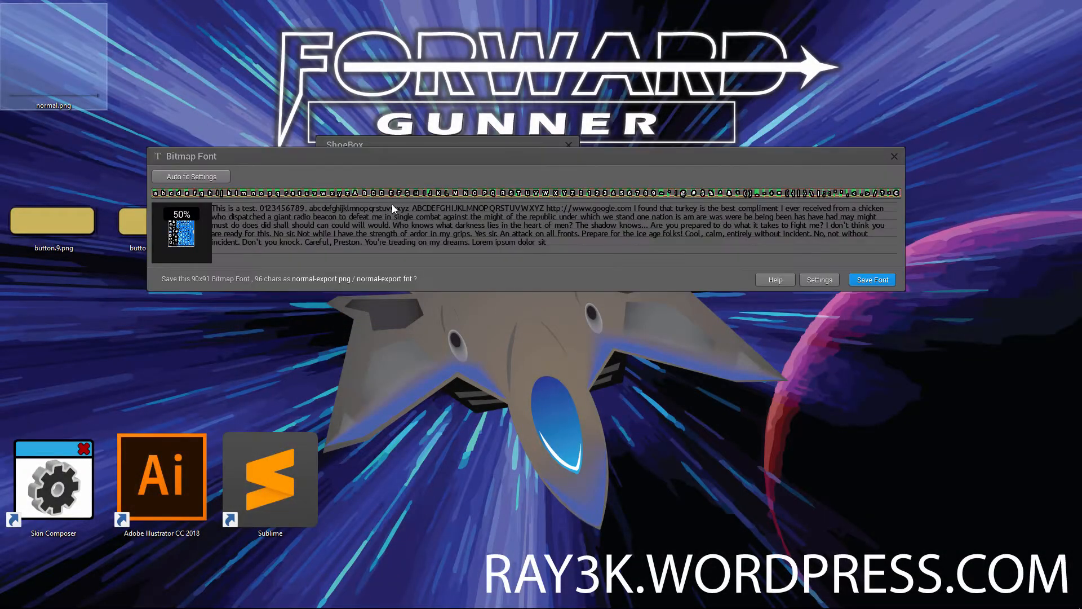
pyautogui.press('Return')
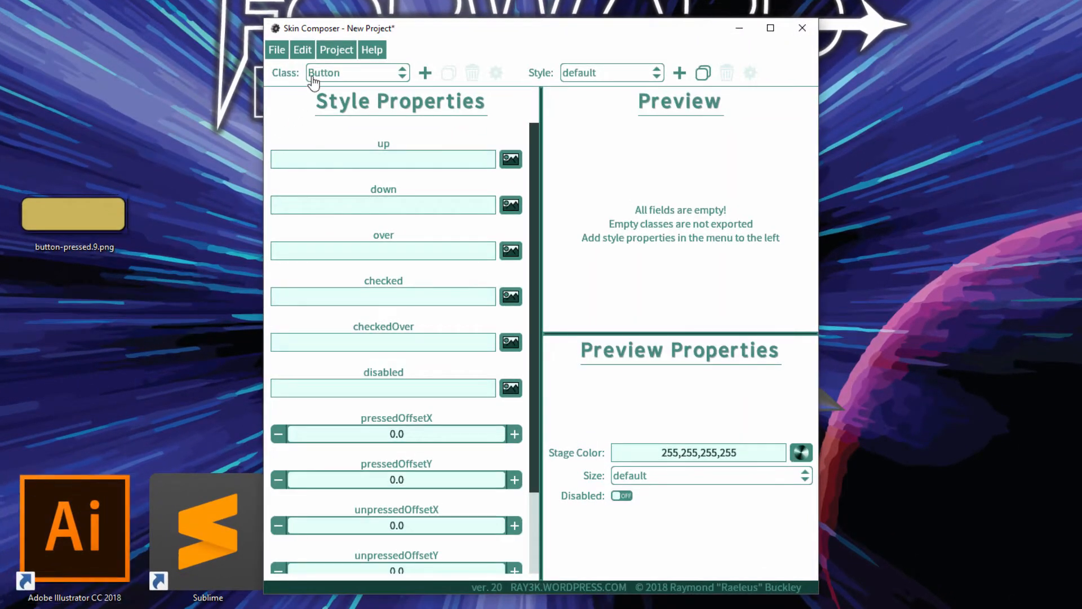
# - From Project > Fonts, start Create from Image to reach the font-from-image dialog
pyautogui.click(335, 51)
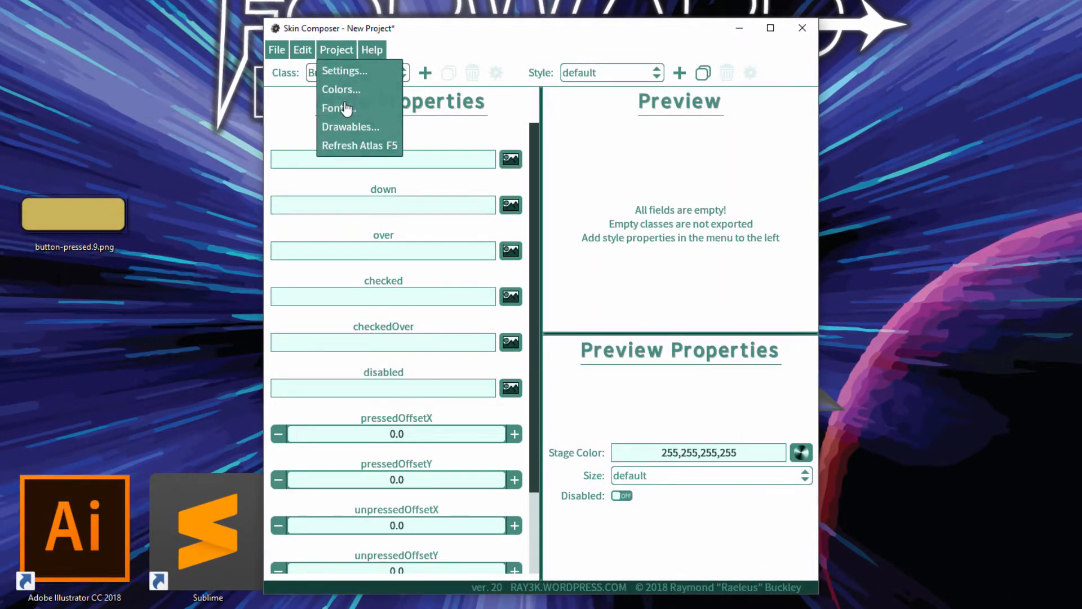
pyautogui.click(341, 108)
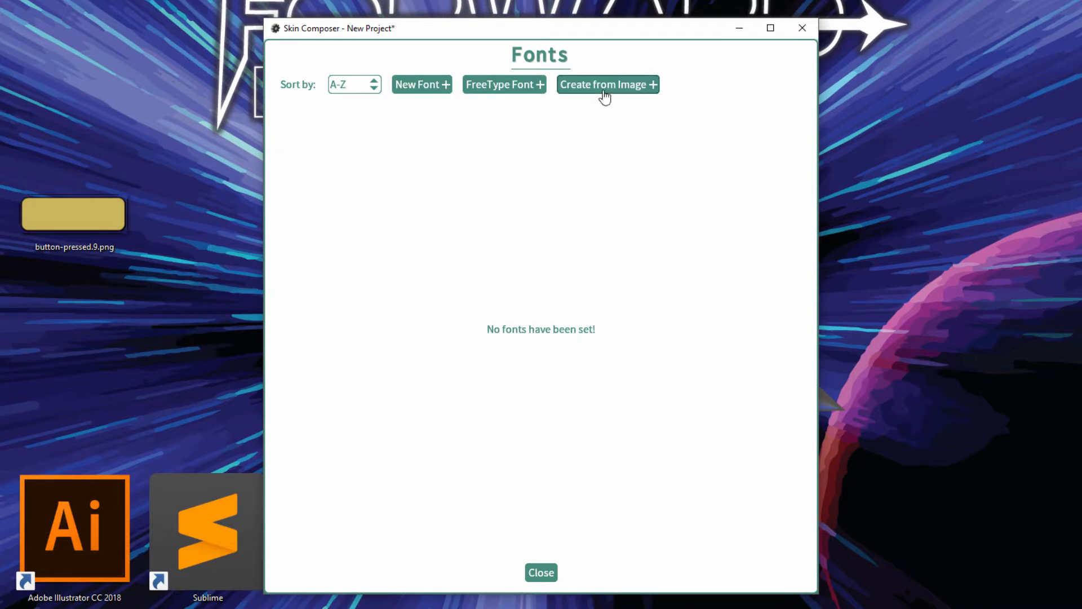
pyautogui.click(606, 86)
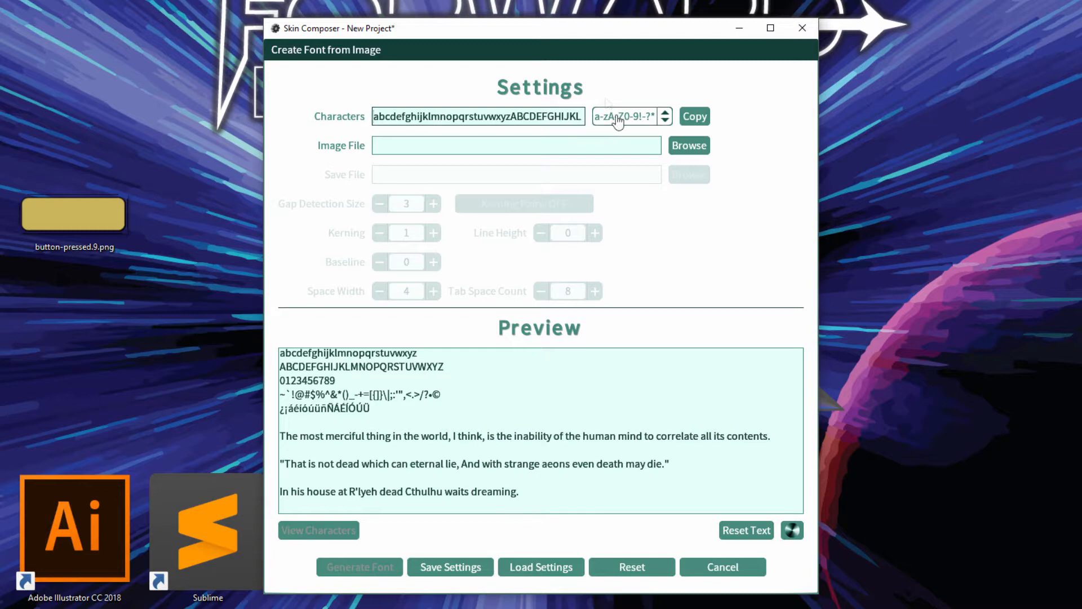
pyautogui.click(622, 116)
pyautogui.click(627, 136)
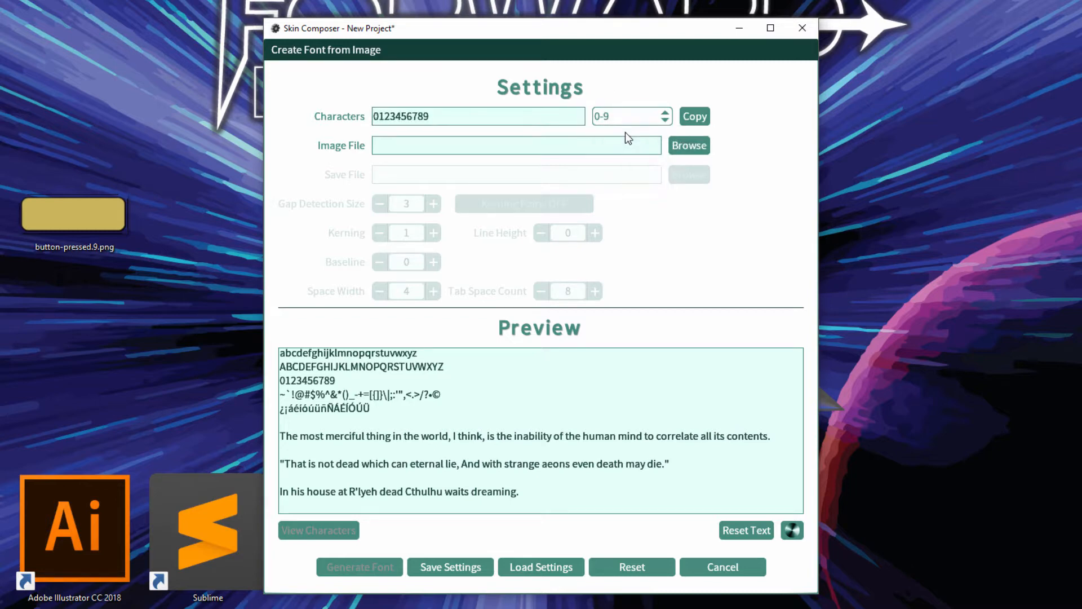
pyautogui.click(633, 116)
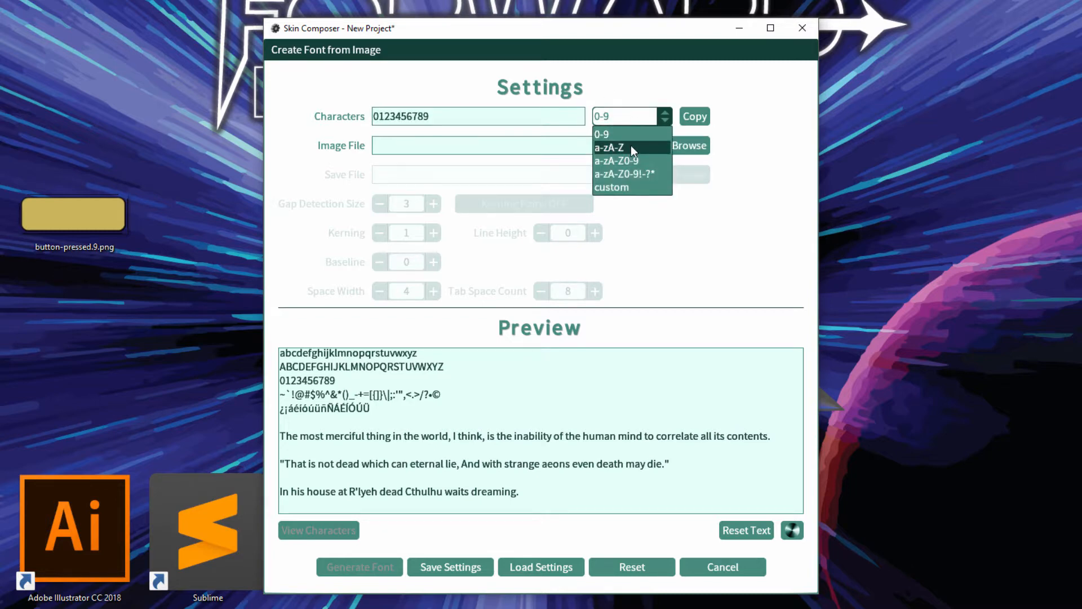
pyautogui.click(634, 146)
pyautogui.click(638, 117)
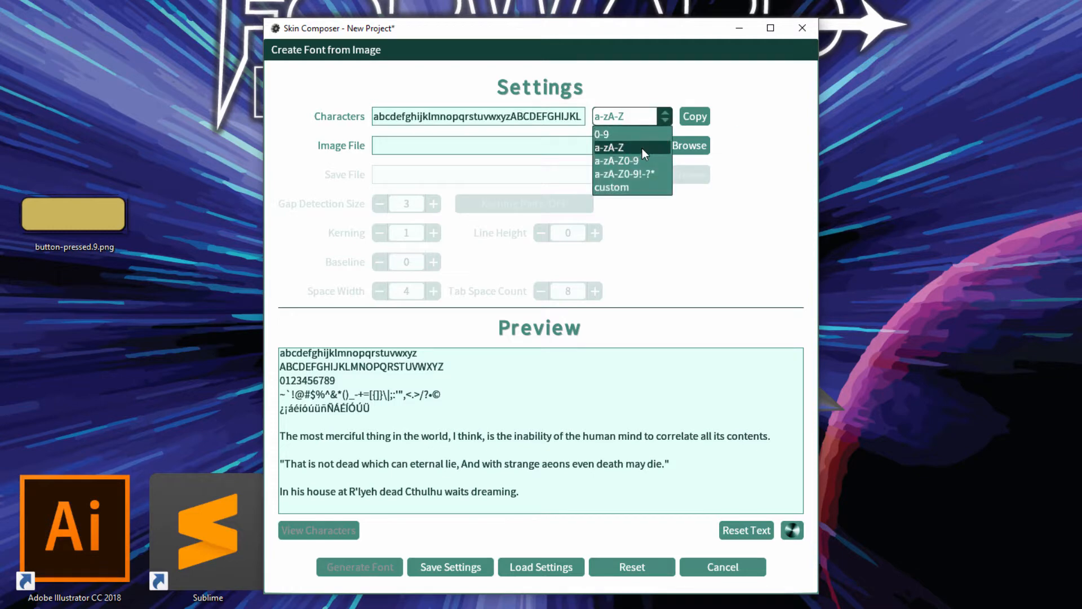
pyautogui.click(642, 161)
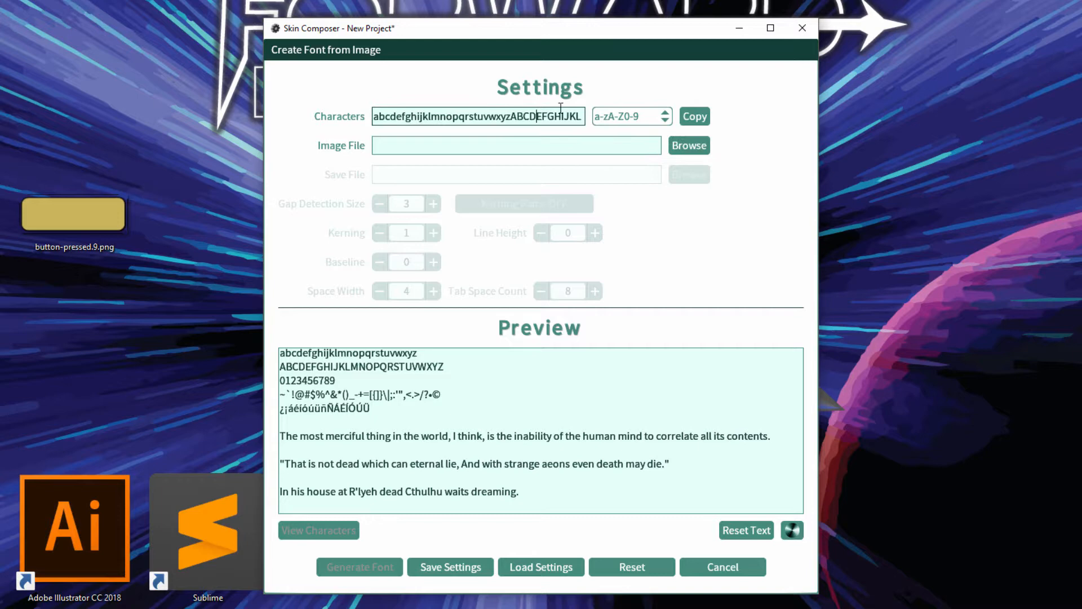
pyautogui.hotkey('ctrl', 'a')
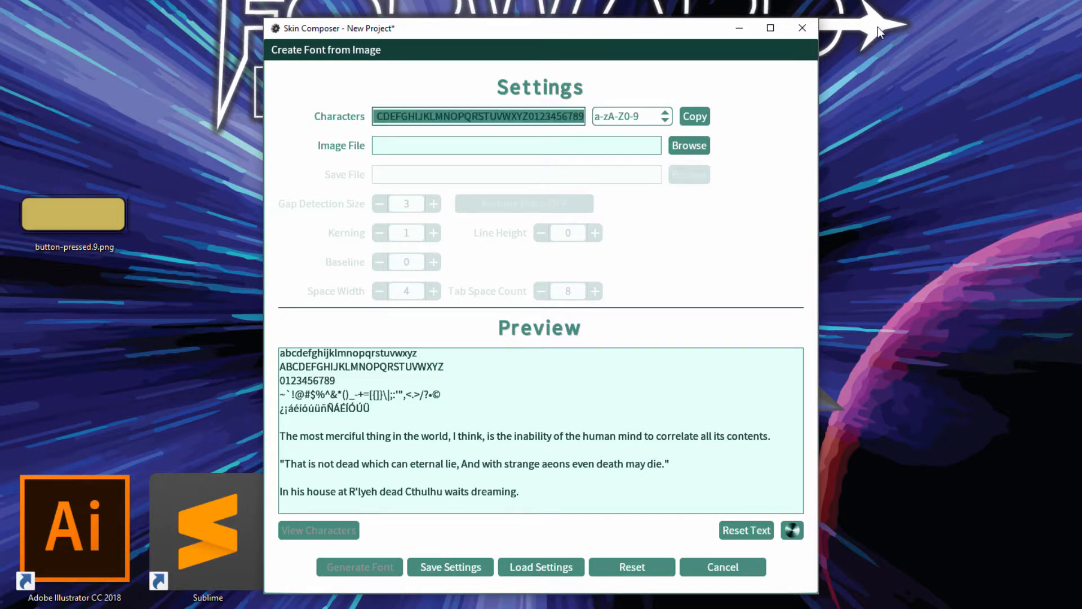
pyautogui.write('tuvwxyz')
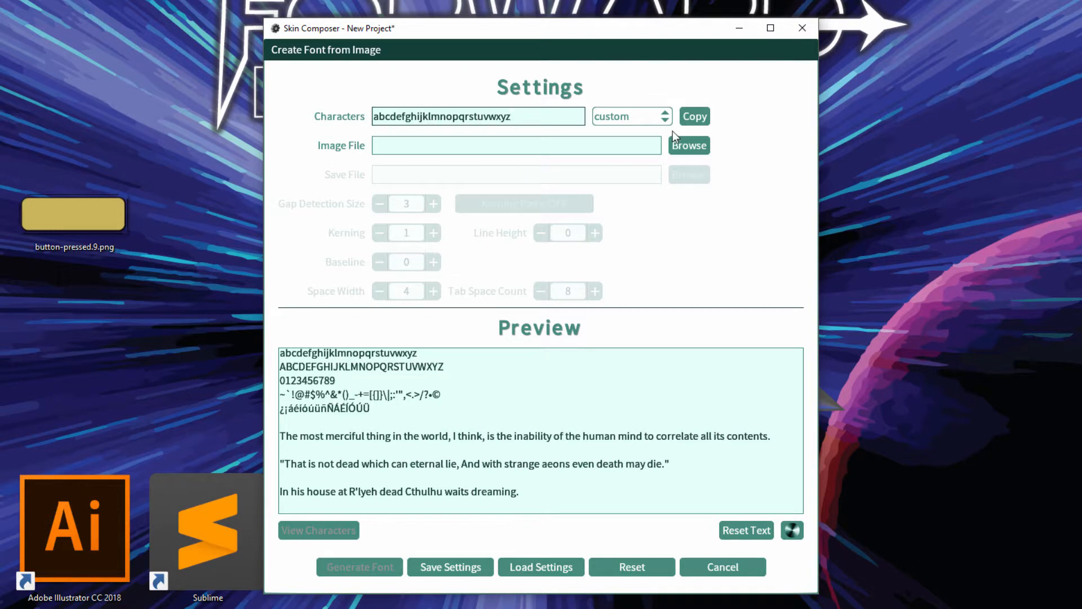
pyautogui.click(650, 123)
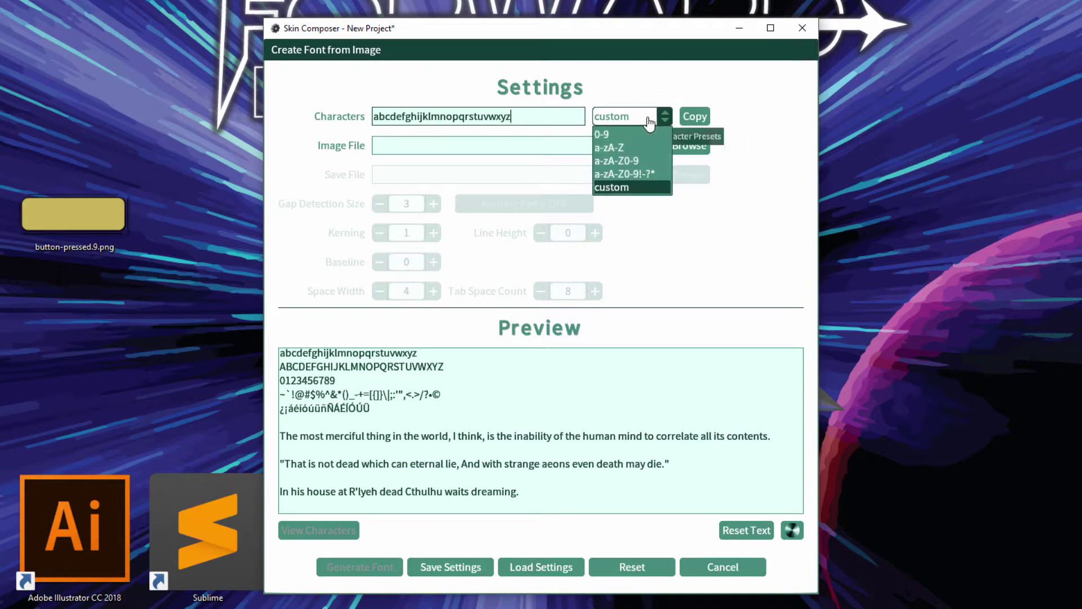
pyautogui.click(649, 175)
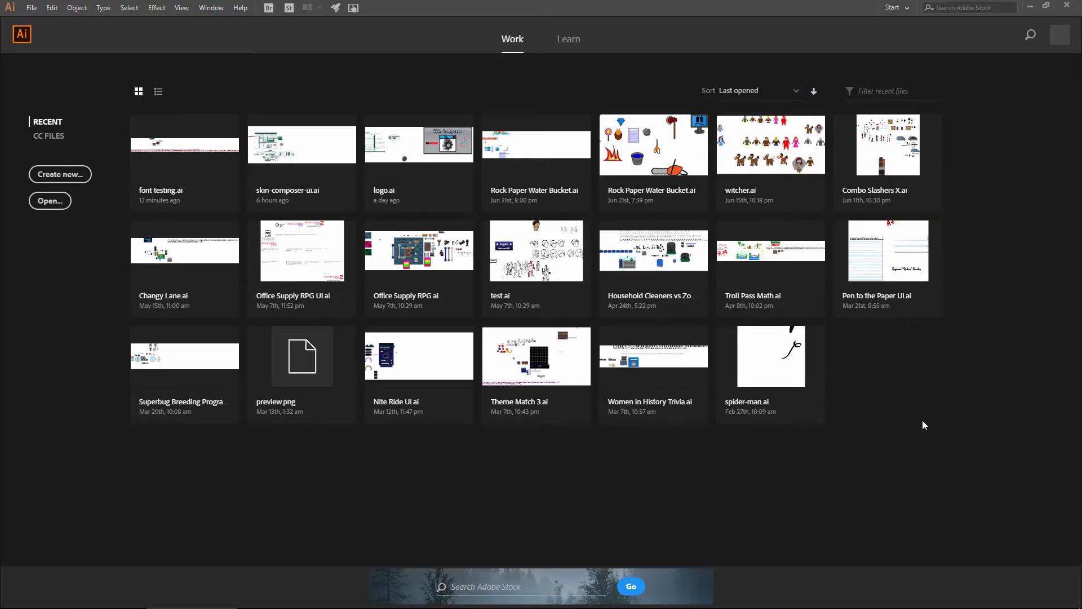
# - Create a new default Illustrator document and show the transparency grid behind the artboard
pyautogui.hotkey('ctrl', 'n')
pyautogui.press('Return')
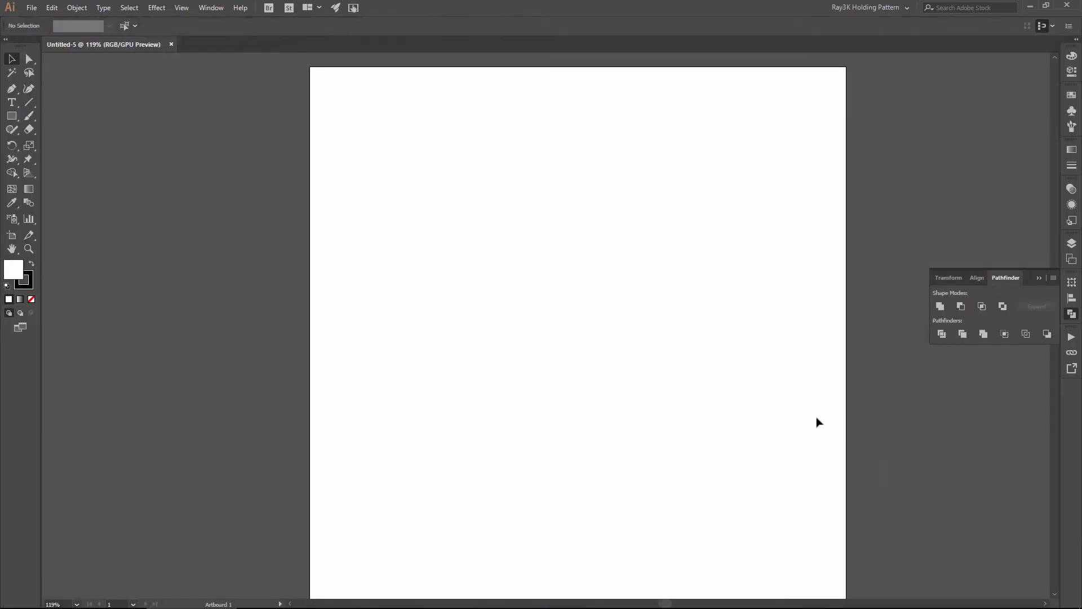
pyautogui.click(182, 8)
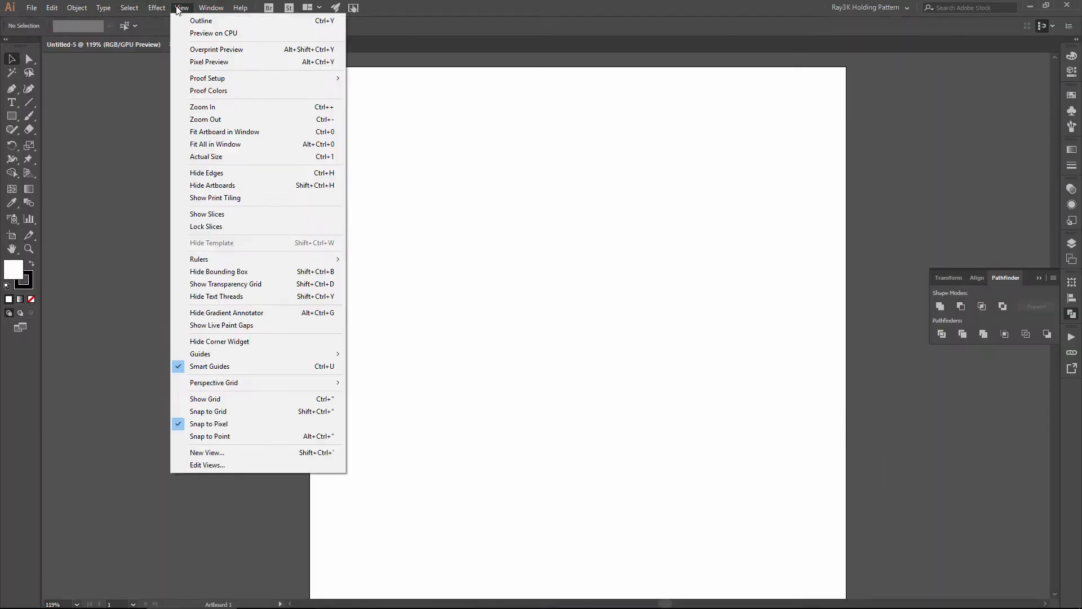
pyautogui.click(225, 284)
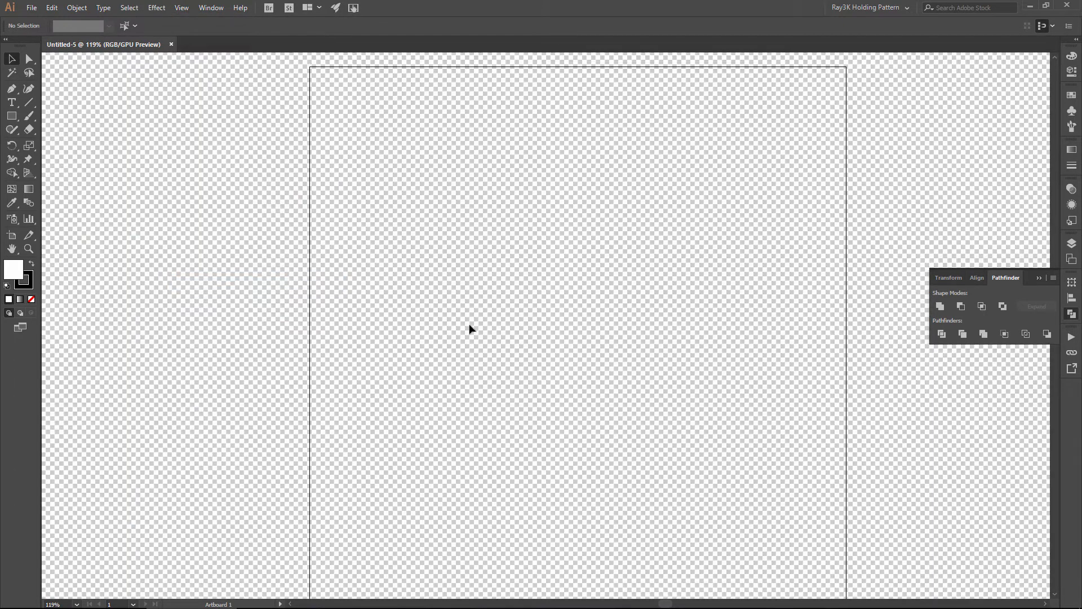
# - Paste the glyph characters as a text object and set it to Bangers Regular at 25 pt
pyautogui.press('t')
pyautogui.click(387, 308)
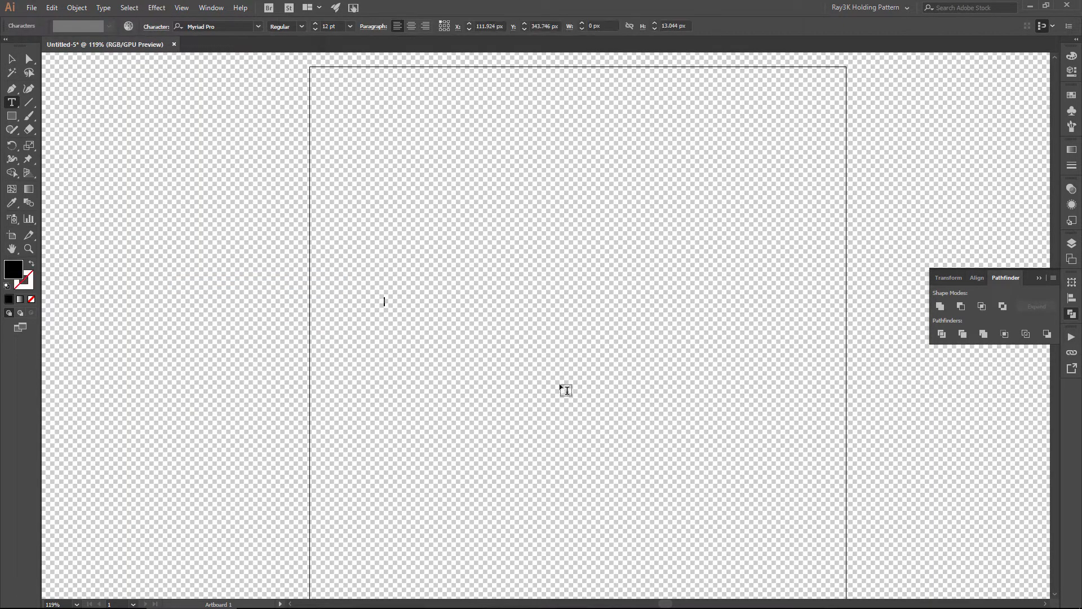
pyautogui.hotkey('ctrl', 'v')
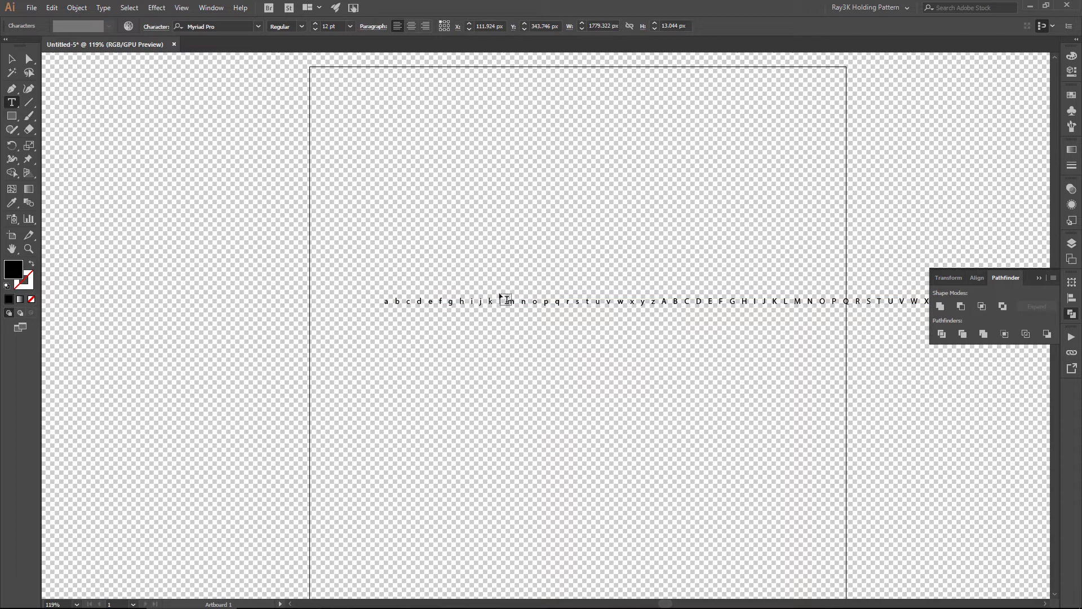
pyautogui.press('Escape')
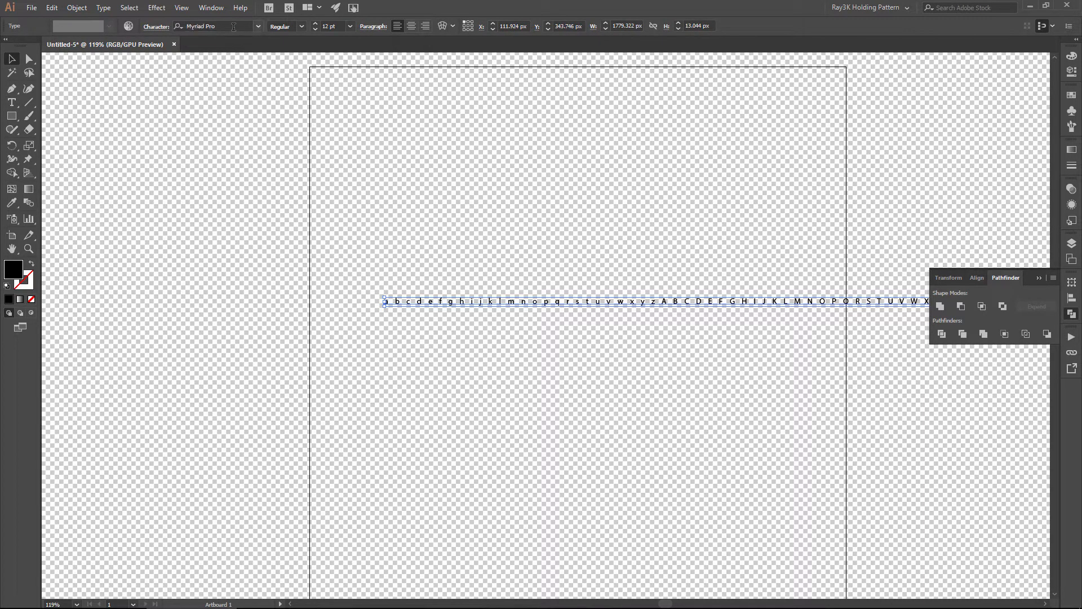
pyautogui.click(233, 26)
pyautogui.write('ban')
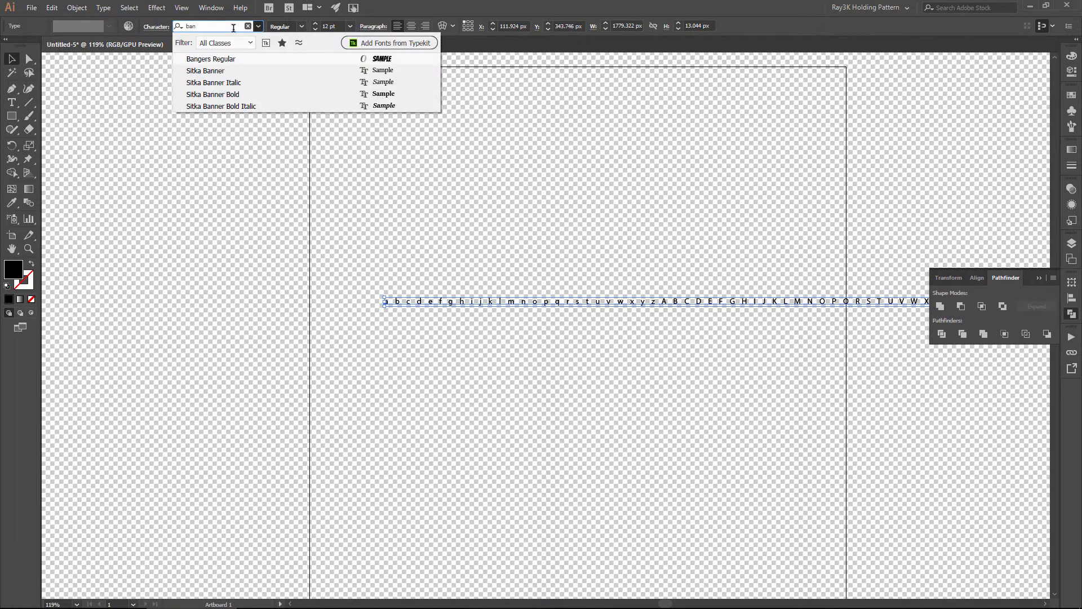
pyautogui.click(248, 59)
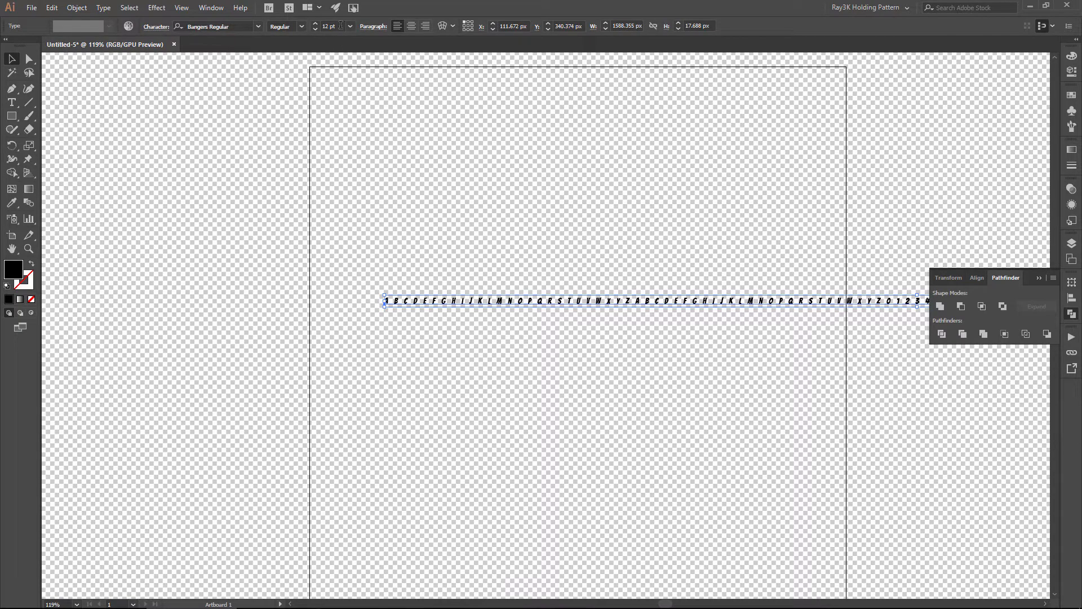
pyautogui.press('Tab')
pyautogui.press('Tab')
pyautogui.write('25')
pyautogui.press('Return')
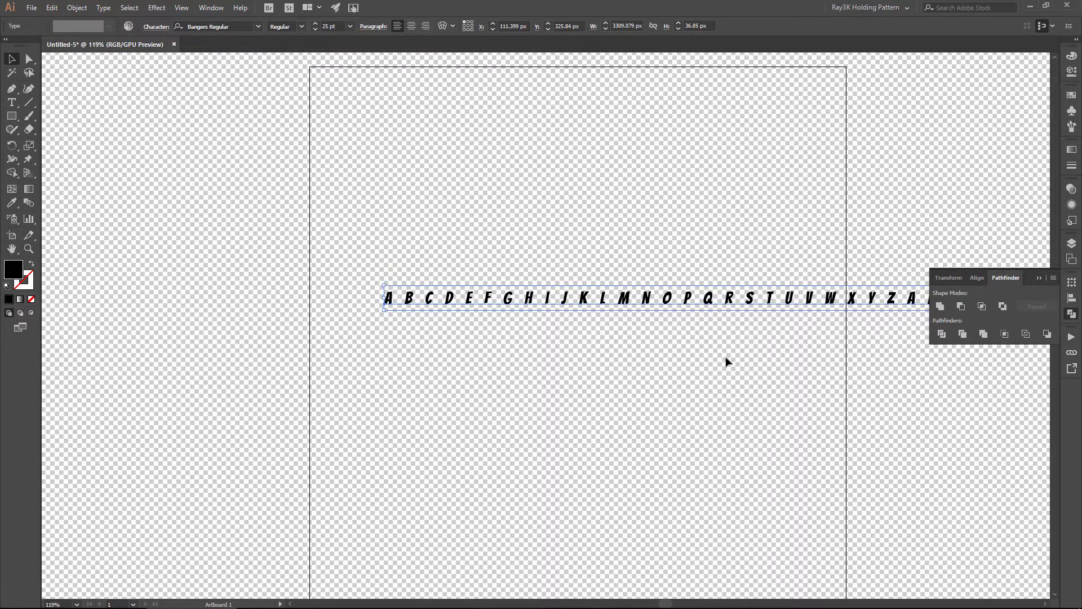
# - Break the character line into five rows: two alphabets, digits, symbols from =, and accented letters
pyautogui.press('t')
pyautogui.hscroll(1, 725, 362)
pyautogui.hscroll(1, 646, 358)
pyautogui.click(709, 294)
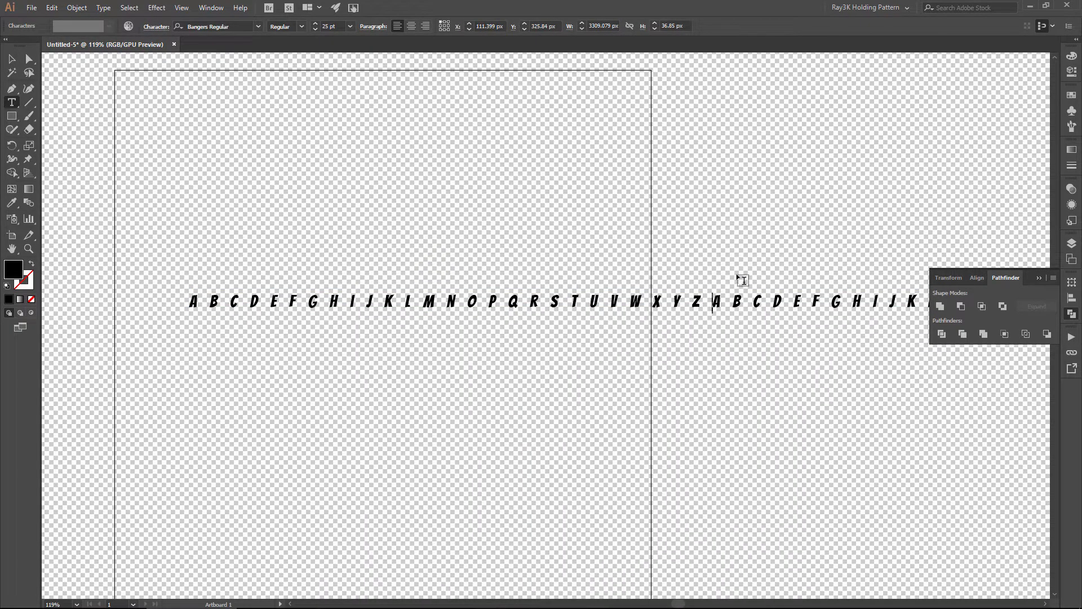
pyautogui.hotkey('alt', 'Left')
pyautogui.hotkey('alt', 'Left')
pyautogui.hotkey('alt', 'Left')
pyautogui.hotkey('alt', 'Left')
pyautogui.hotkey('alt', 'Left')
pyautogui.hotkey('alt', 'Left')
pyautogui.press('Return')
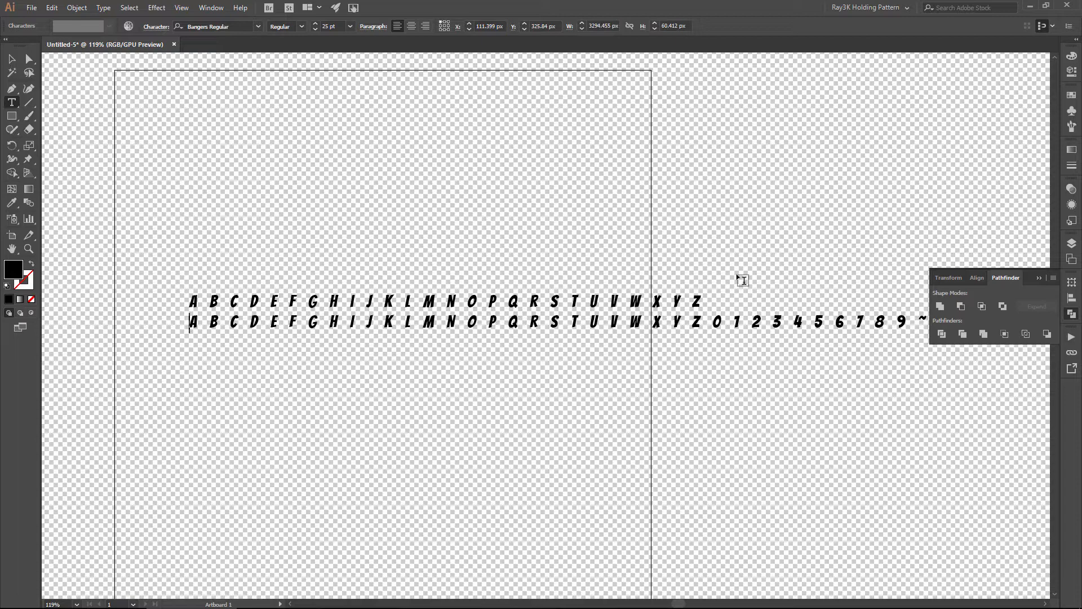
pyautogui.click(719, 324)
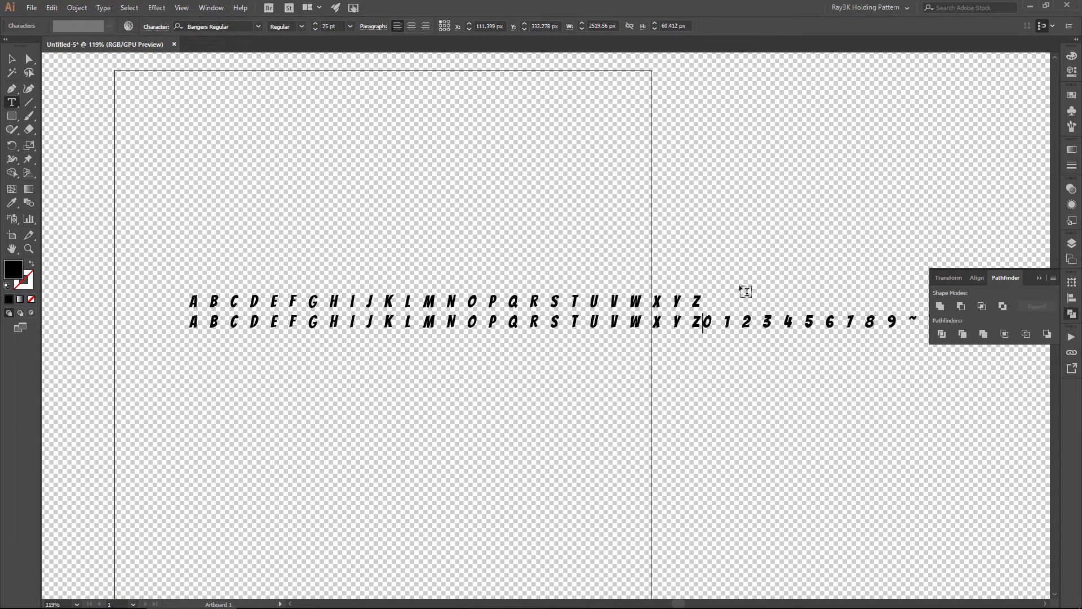
pyautogui.press('Return')
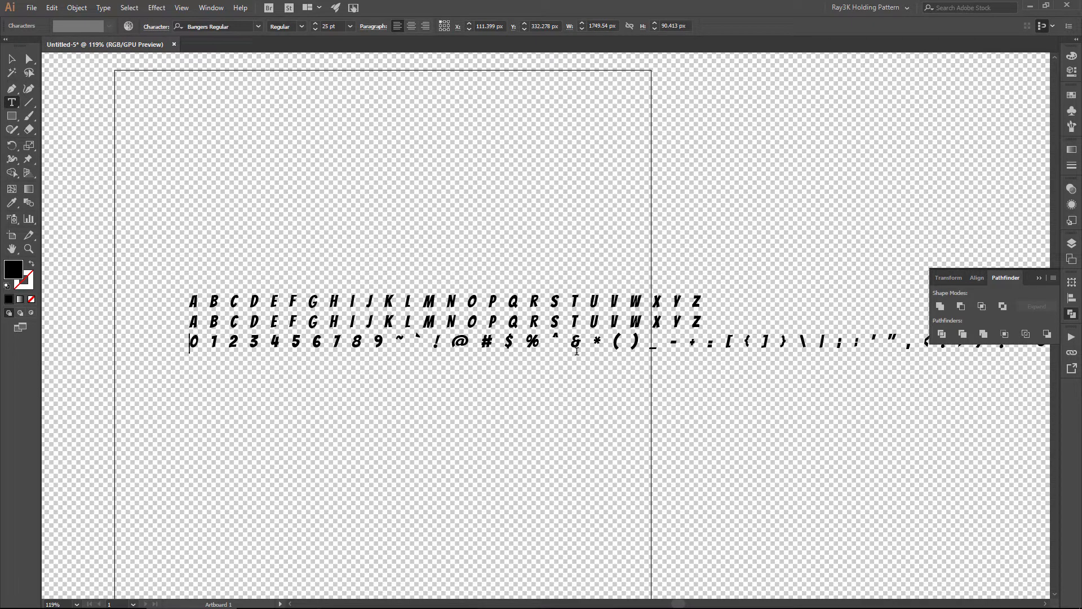
pyautogui.click(708, 342)
pyautogui.press('BackSpace')
pyautogui.press('Return')
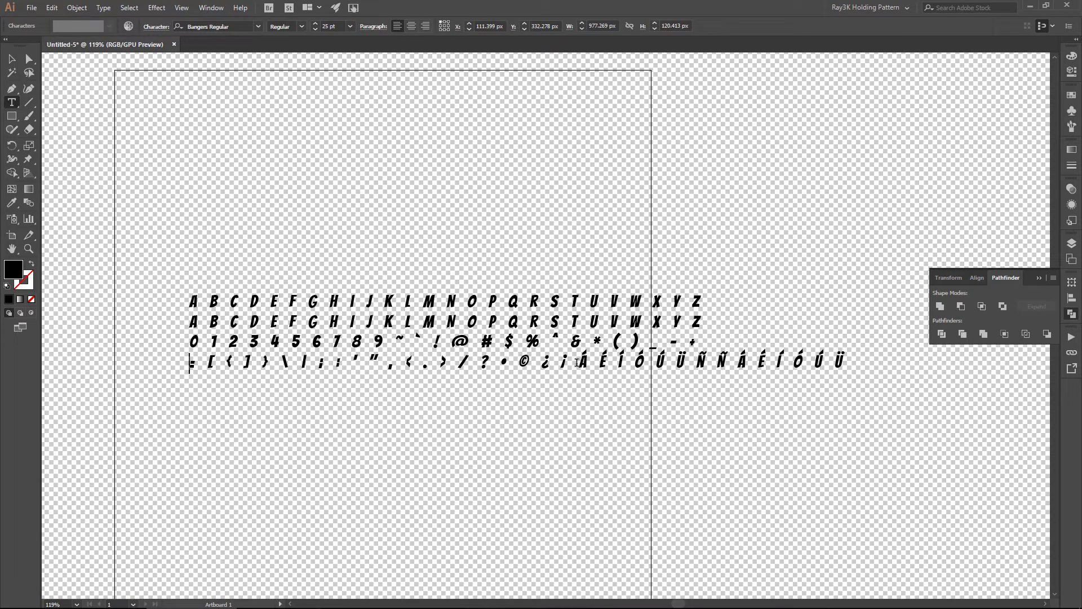
pyautogui.click(575, 361)
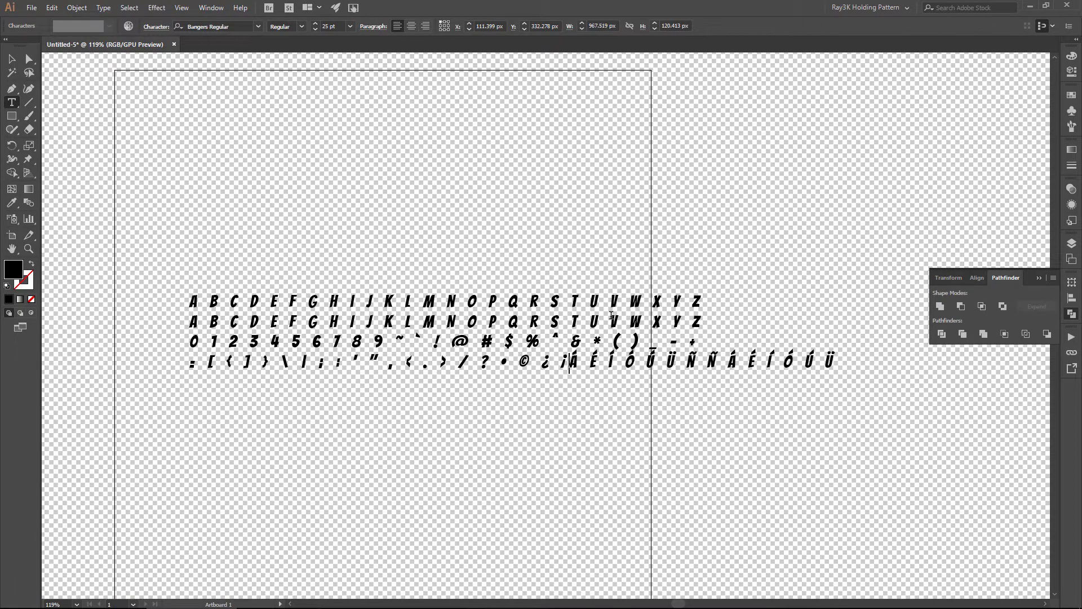
pyautogui.press('Return')
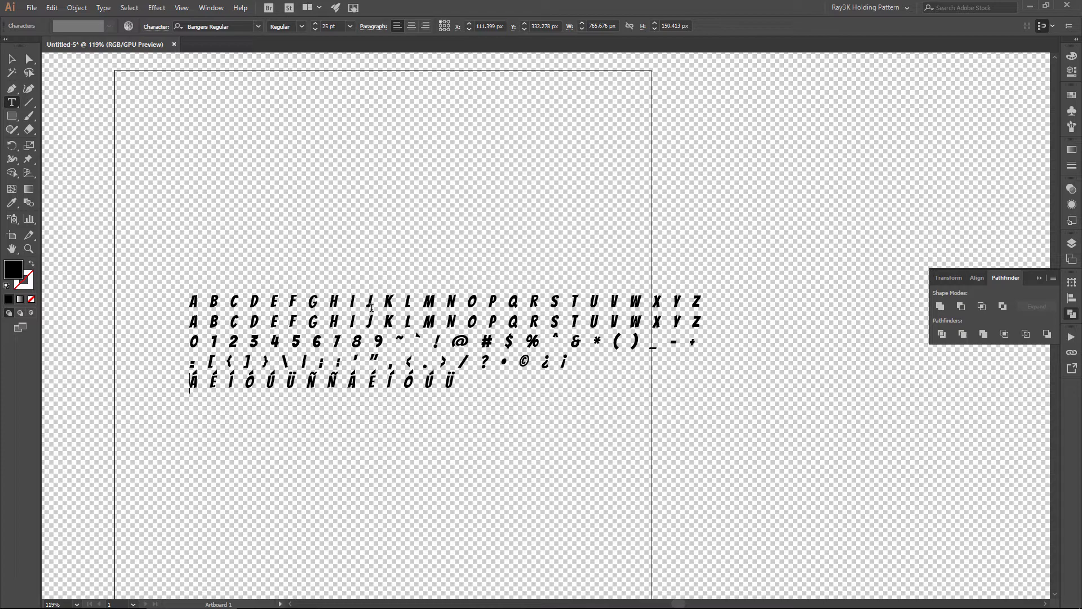
# - Move the text block up-left and expand it into outline shapes
pyautogui.press('Escape')
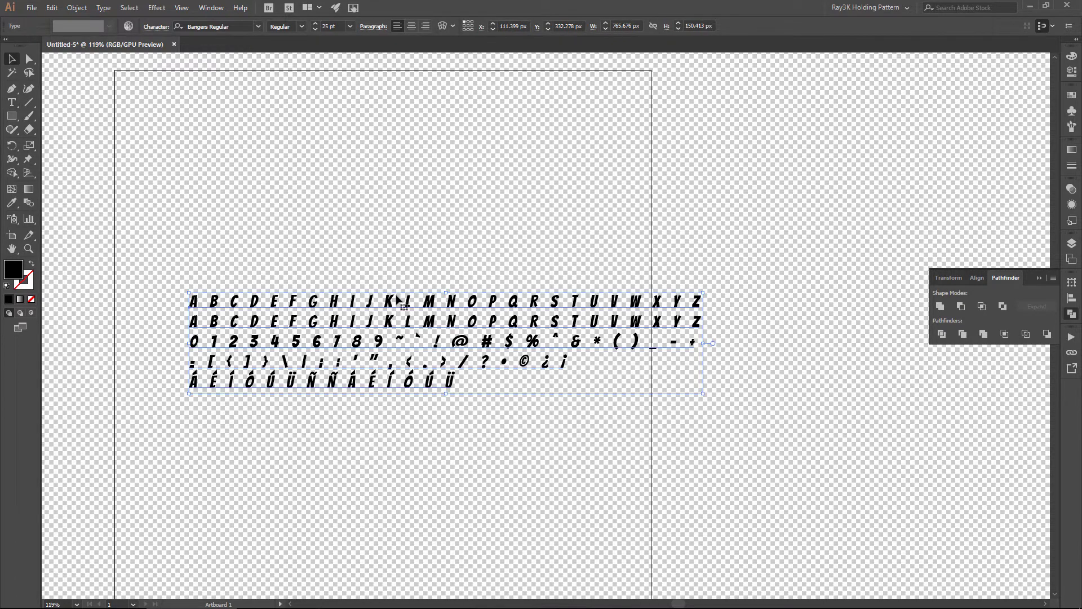
pyautogui.moveTo(397, 301); pyautogui.dragTo(344, 258)
pyautogui.hotkey('ctrl', 'shift', 'e')
pyautogui.press('Return')
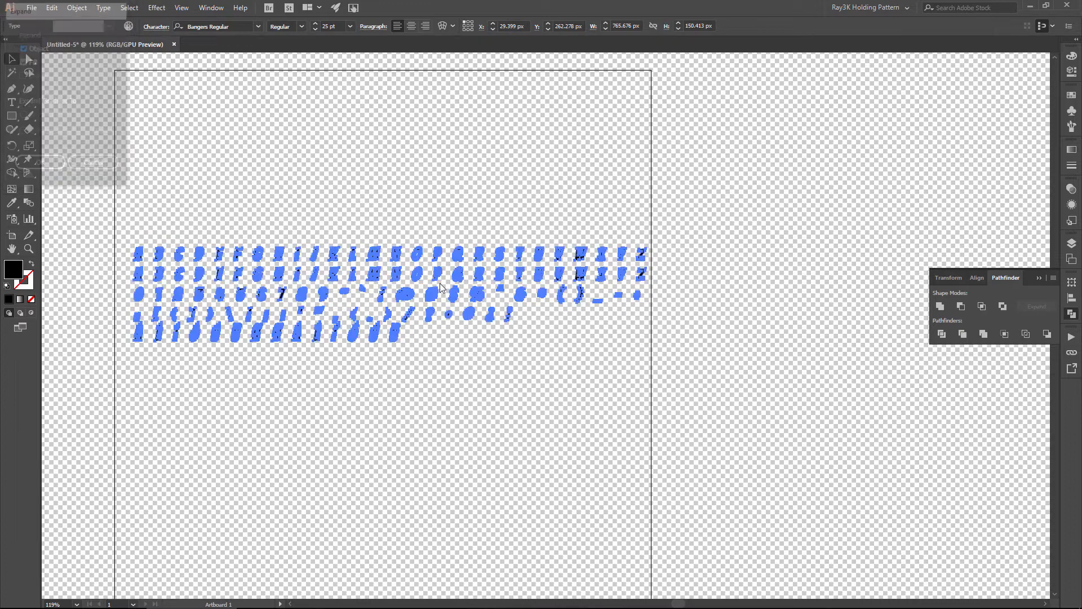
pyautogui.click(355, 217)
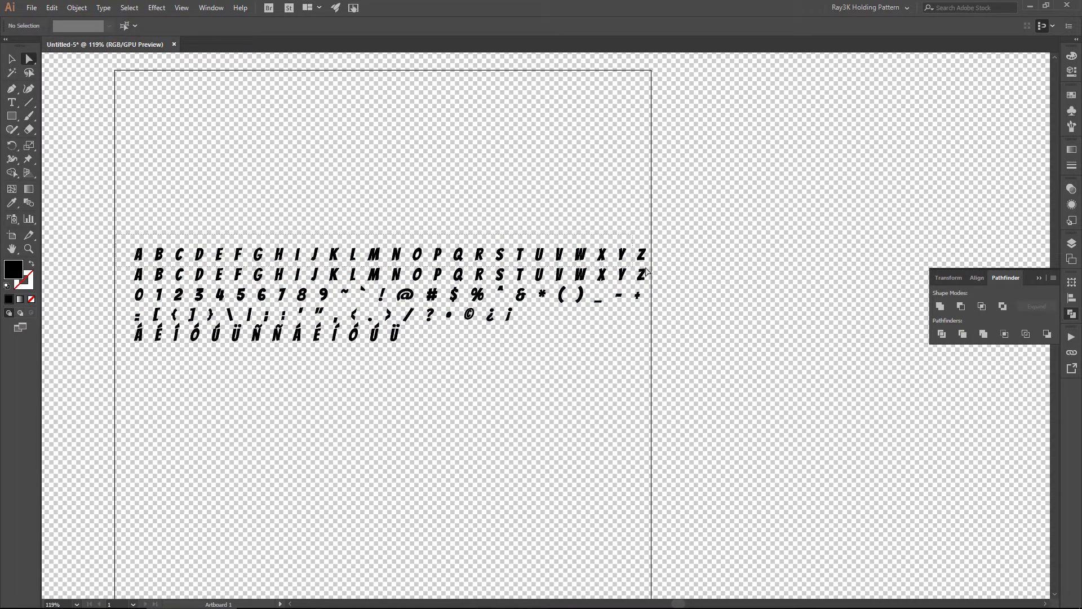
# - Scale each letter of the top row individually to 85% with Transform Each
pyautogui.click(663, 267)
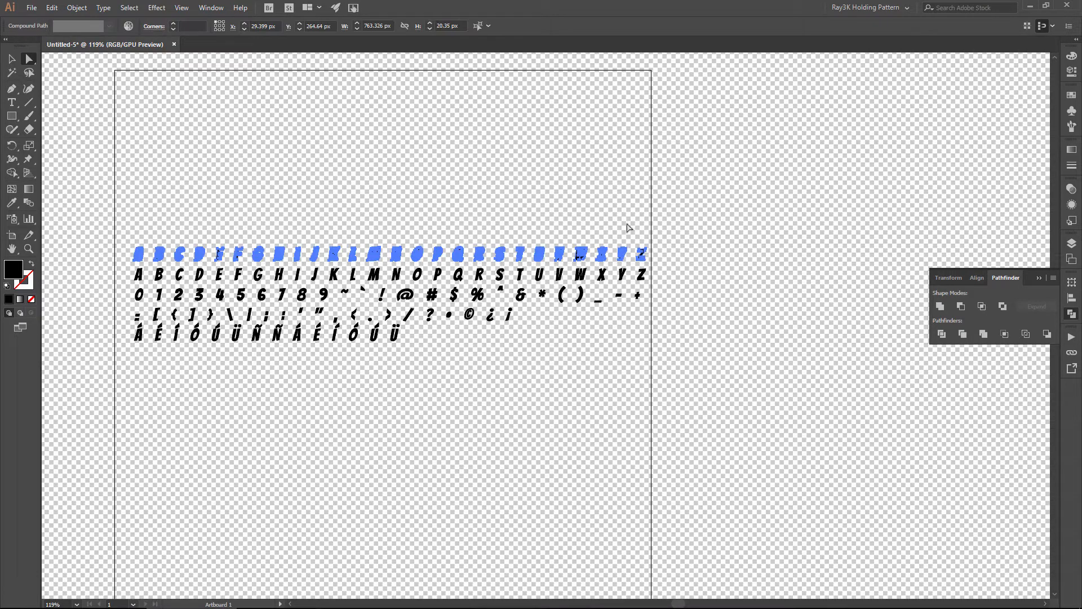
pyautogui.click(76, 7)
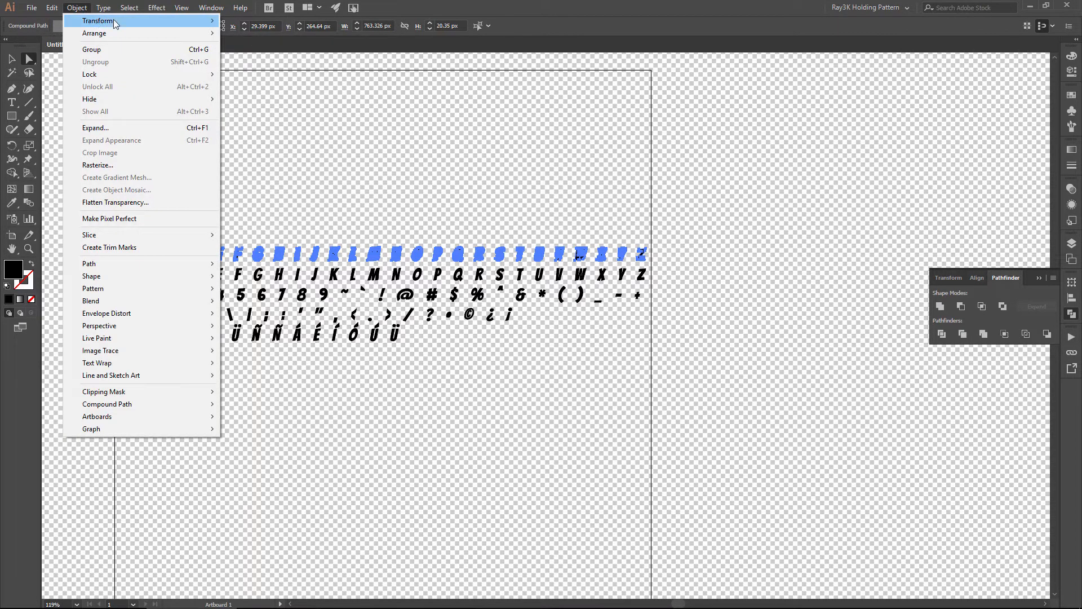
pyautogui.moveTo(98, 20)
pyautogui.click(295, 104)
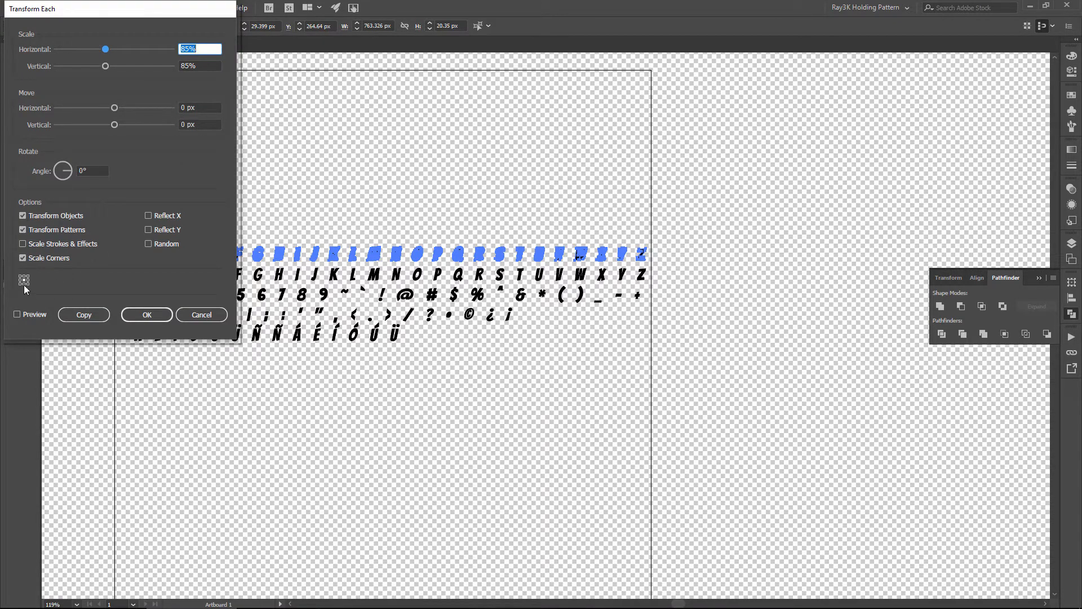
pyautogui.click(146, 316)
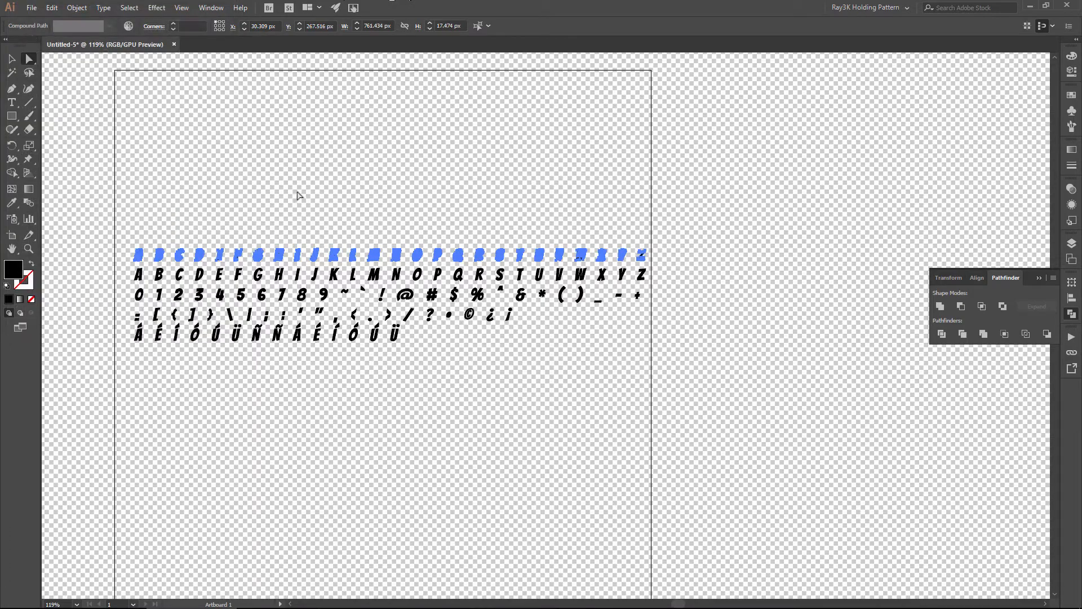
pyautogui.click(683, 284)
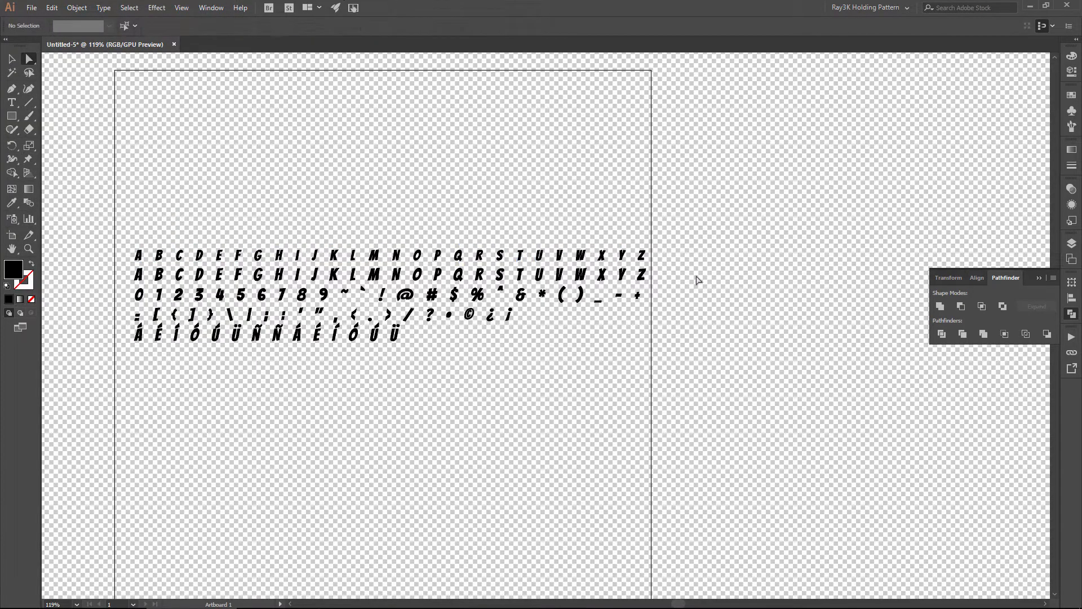
# - Draw a triangular flag shape with the Pen tool on the upper left of the digit 1
pyautogui.moveTo(116, 188)
pyautogui.mouseDown()
pyautogui.moveTo(155, 213)
pyautogui.moveTo(417, 207)
pyautogui.mouseUp()
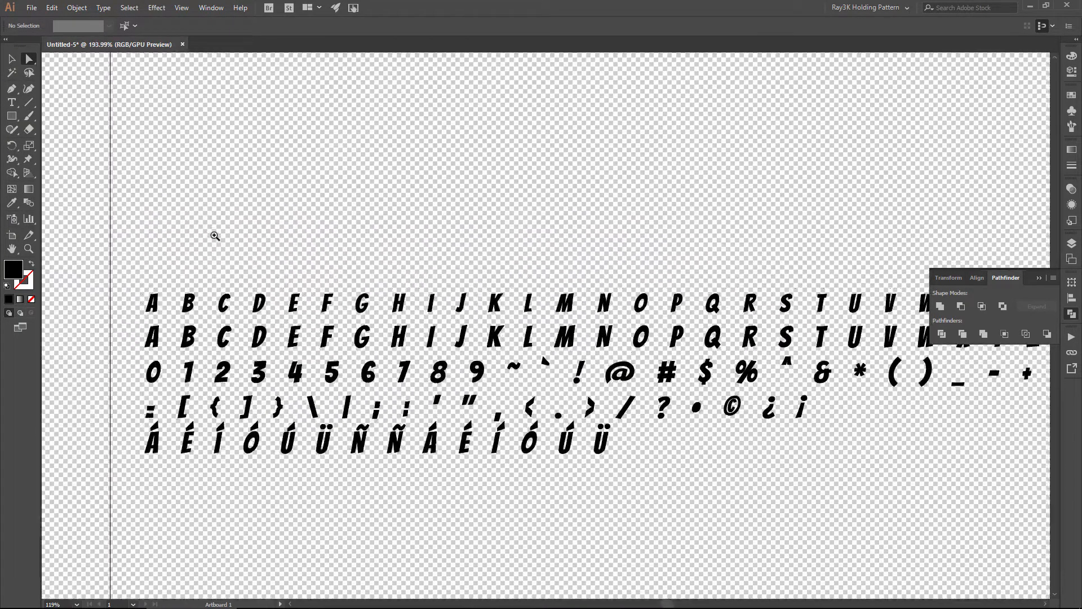
pyautogui.scroll(-3, 427, 126)
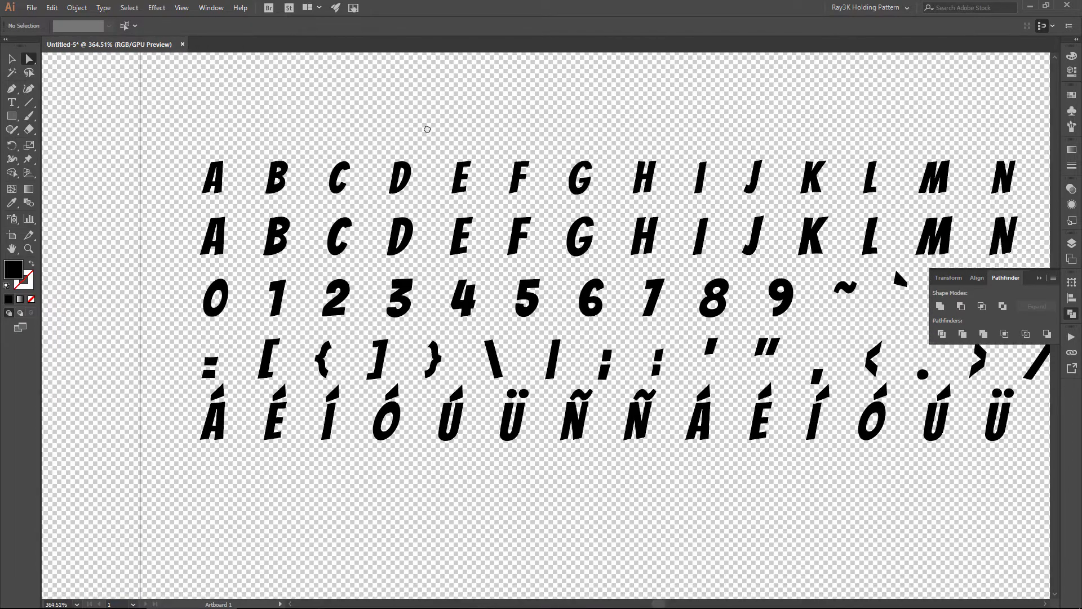
pyautogui.scroll(-1, 428, 126)
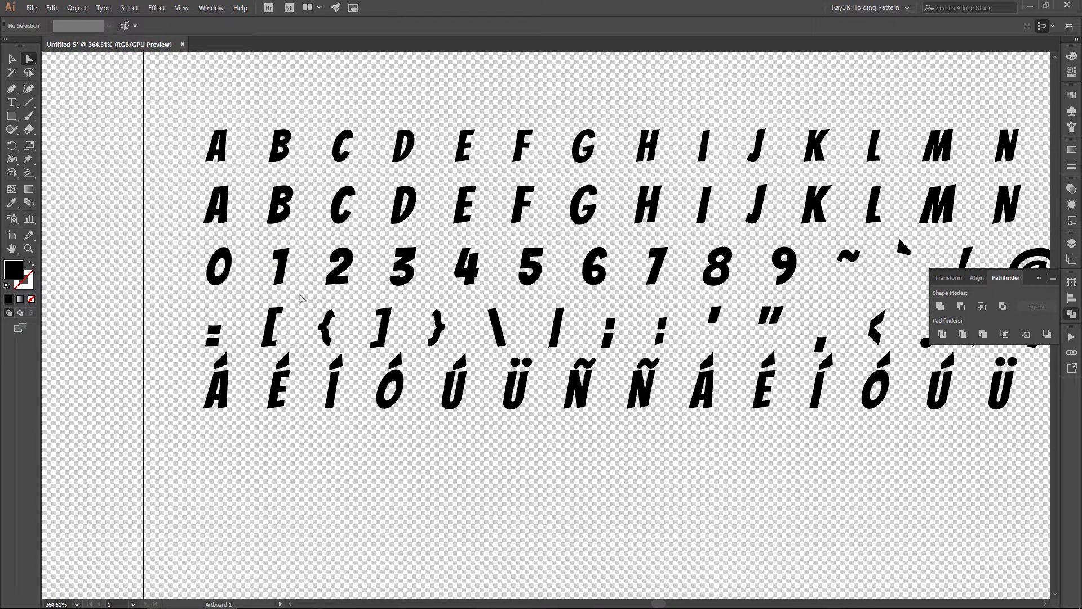
pyautogui.scroll(3, 300, 297)
pyautogui.press('p')
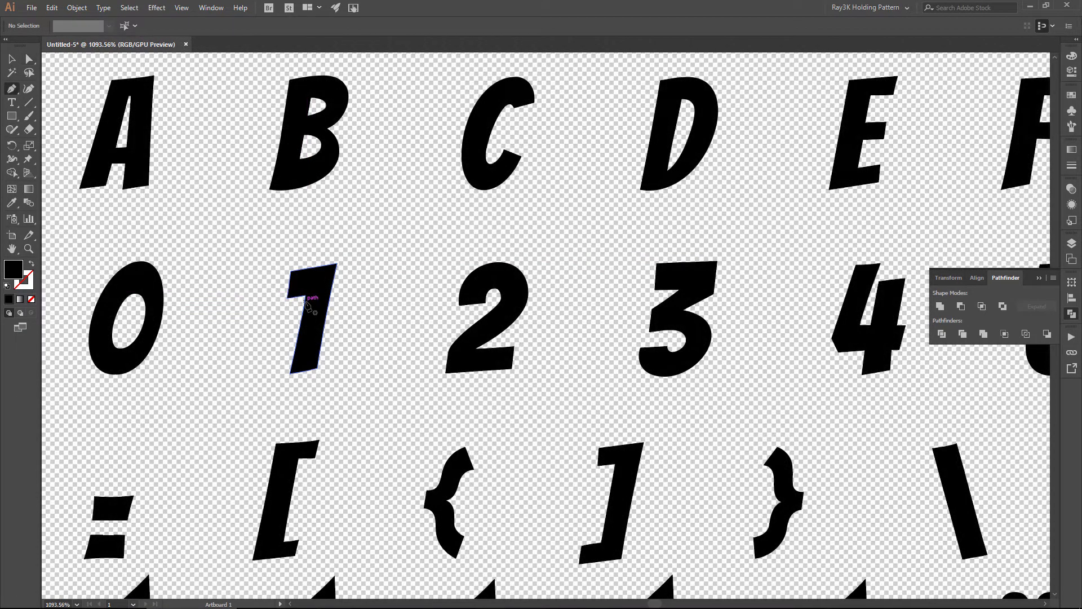
pyautogui.click(305, 300)
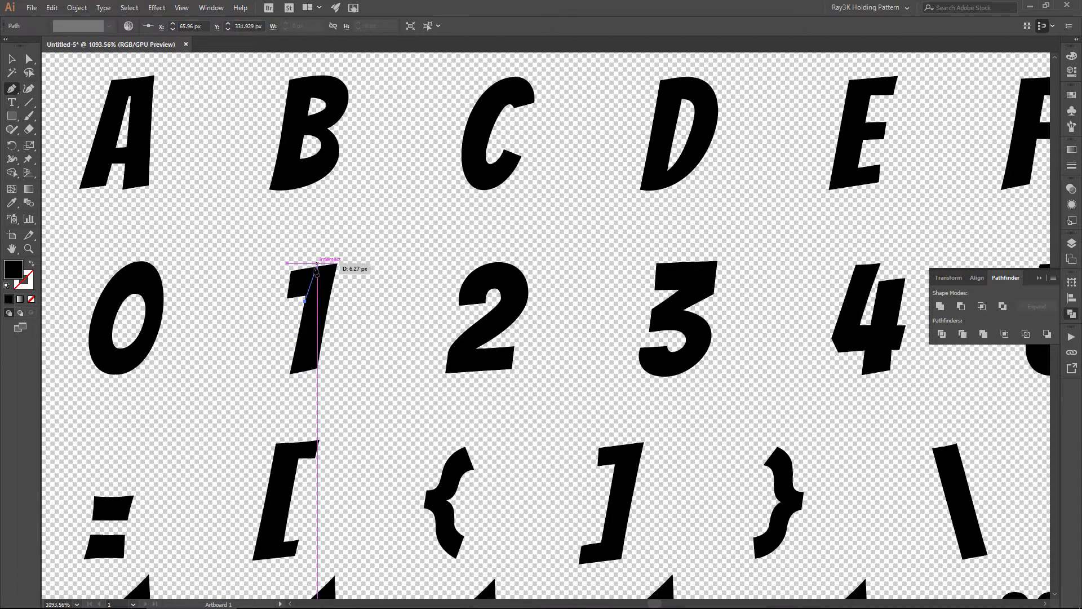
pyautogui.click(313, 263)
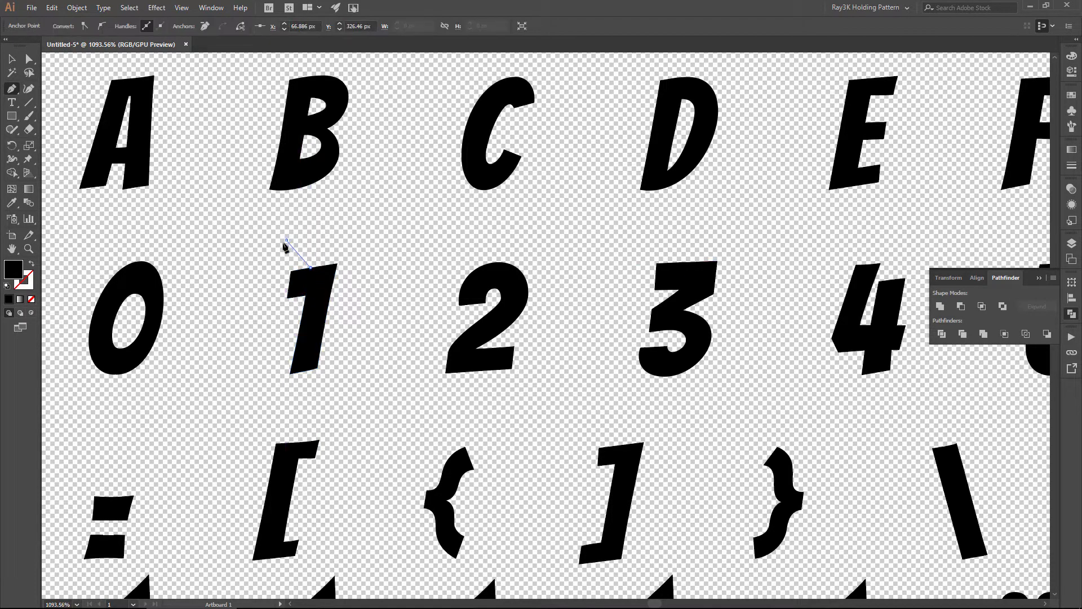
pyautogui.click(256, 319)
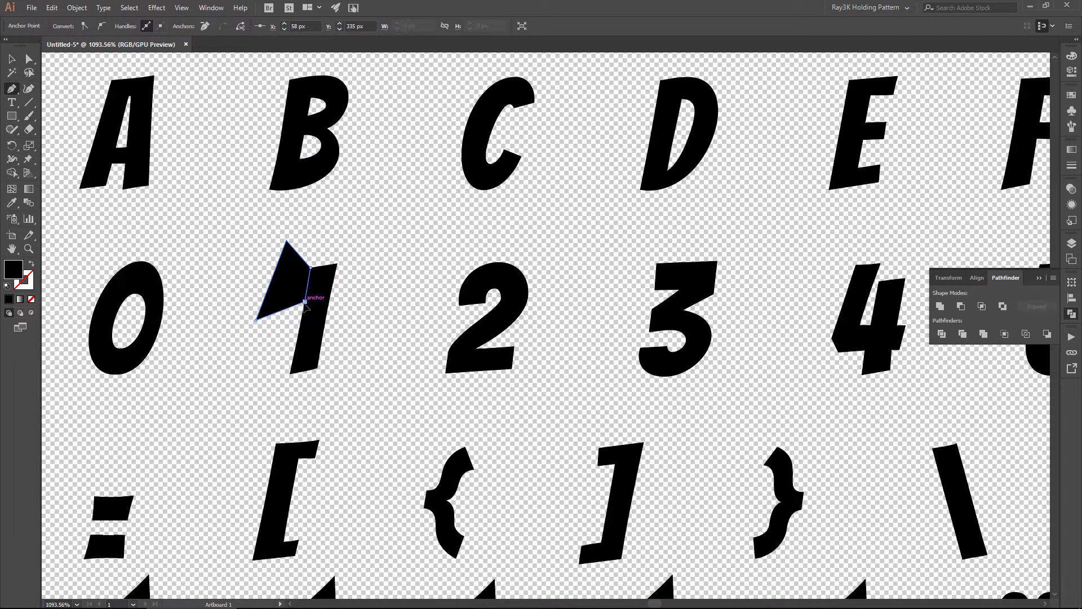
pyautogui.click(306, 302)
pyautogui.press('v')
# - Select all shapes and Trim them in Pathfinder, then pick the 1's triangle piece
pyautogui.hotkey('ctrl', 'a')
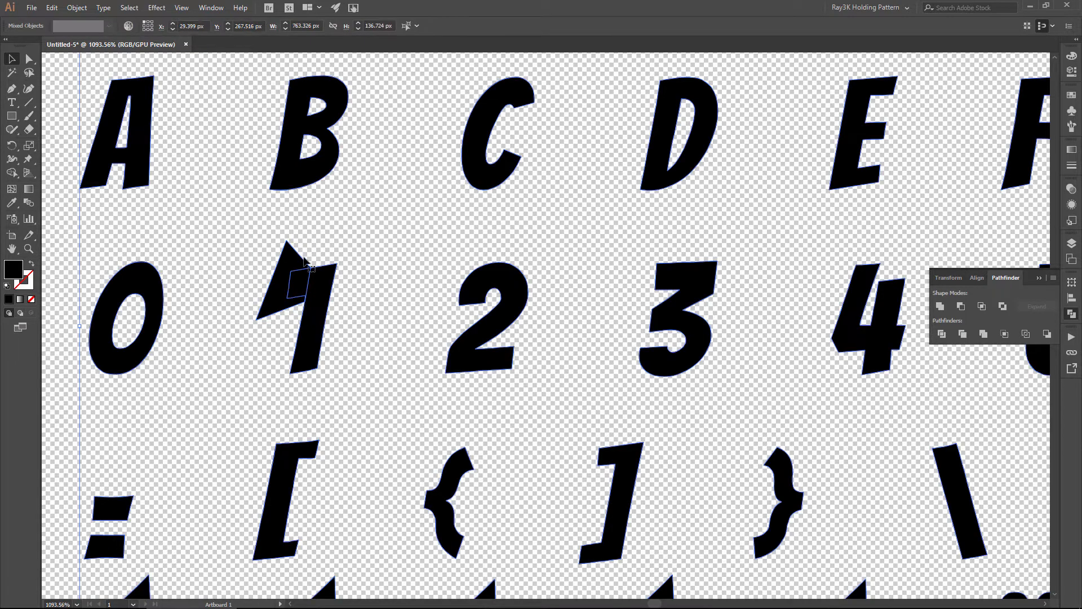
pyautogui.click(962, 338)
pyautogui.click(375, 297)
pyautogui.press('a')
pyautogui.click(286, 258)
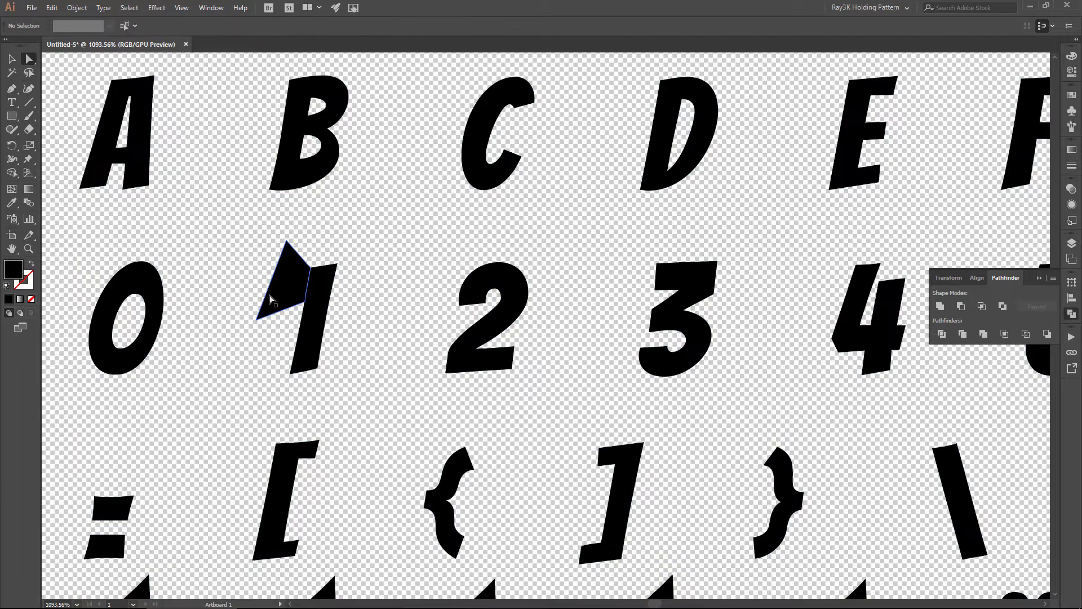
# - Paste the character set as Roboto Bold Condensed 68 pt text and convert it to outlines
pyautogui.click(515, 228)
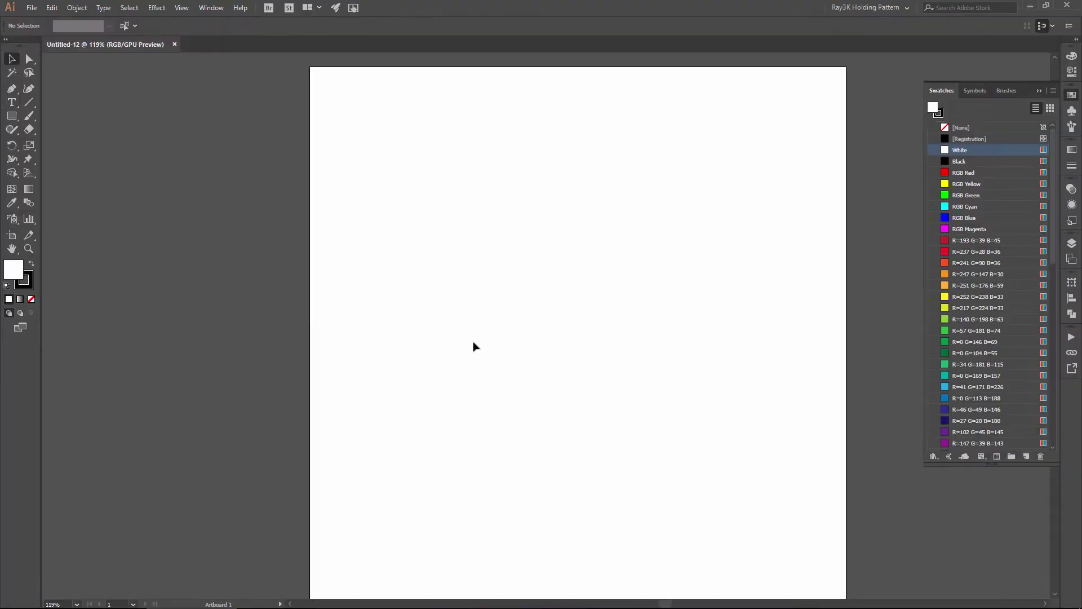
pyautogui.press('t')
pyautogui.click(389, 281)
pyautogui.click(212, 25)
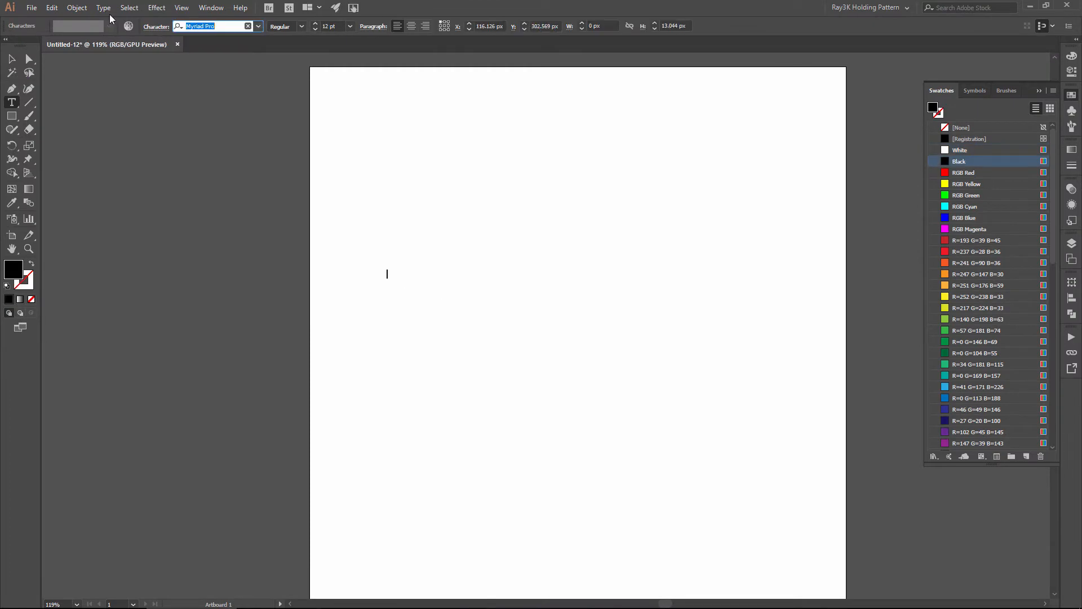
pyautogui.write('robo')
pyautogui.click(206, 82)
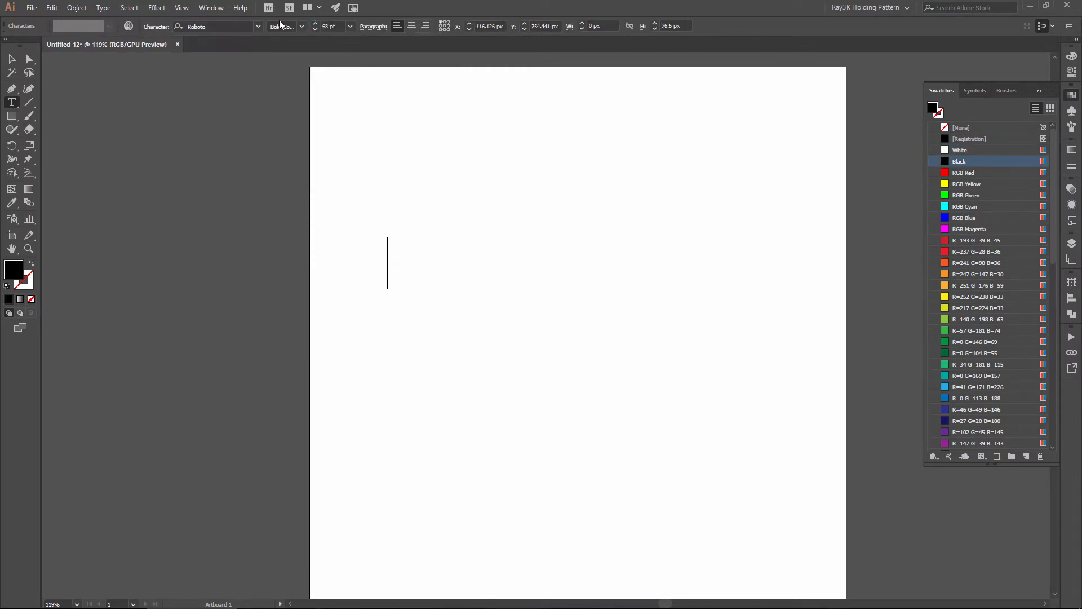
pyautogui.click(666, 142)
pyautogui.hotkey('ctrl', 'v')
pyautogui.press('Escape')
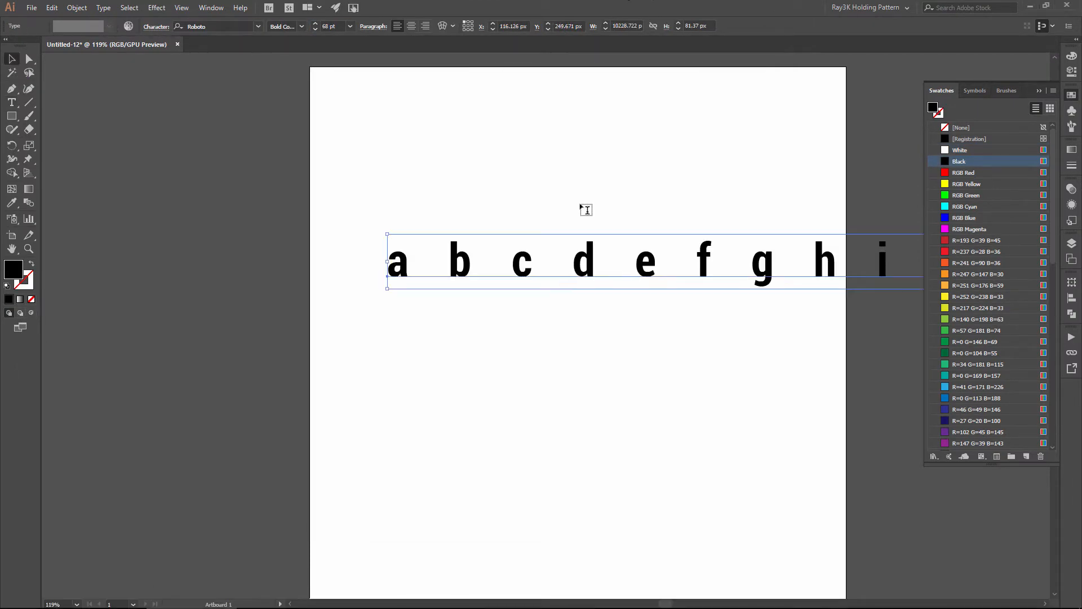
pyautogui.hotkey('ctrl', 'shift', 'o')
# - Fill the letters with the Metals gold gradient and give them a thicker red outline
pyautogui.click(933, 456)
pyautogui.moveTo(961, 264)
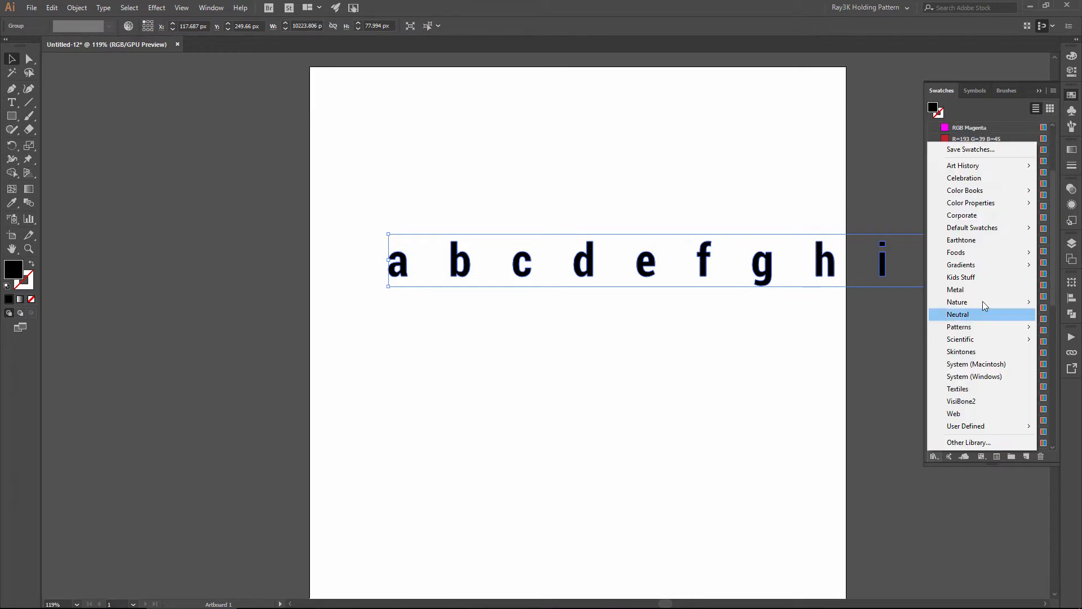
pyautogui.click(846, 363)
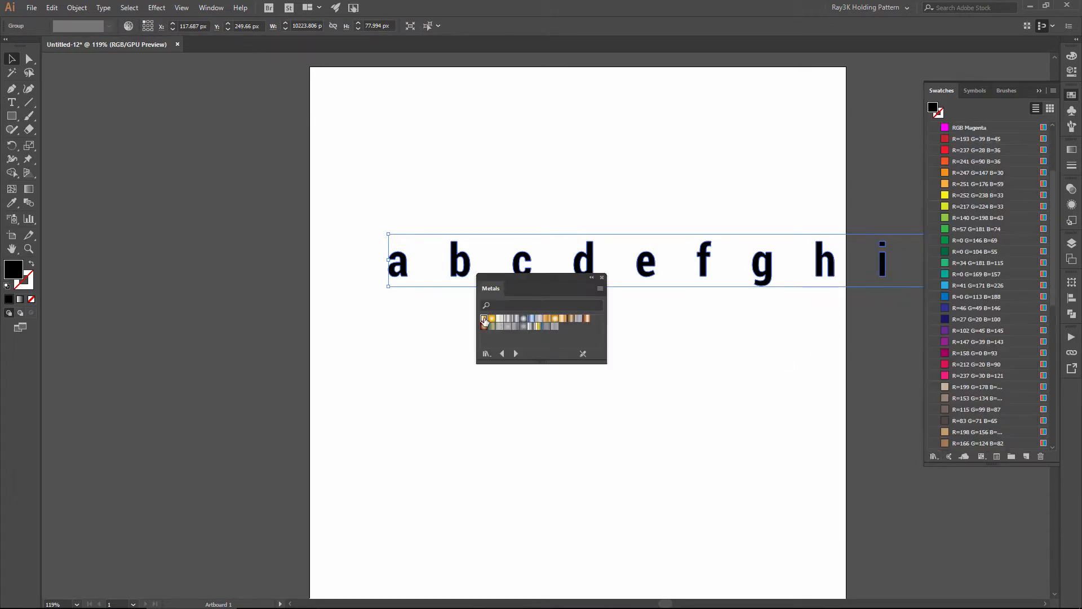
pyautogui.click(489, 320)
pyautogui.click(604, 280)
pyautogui.hotkey('ctrl', 'F9')
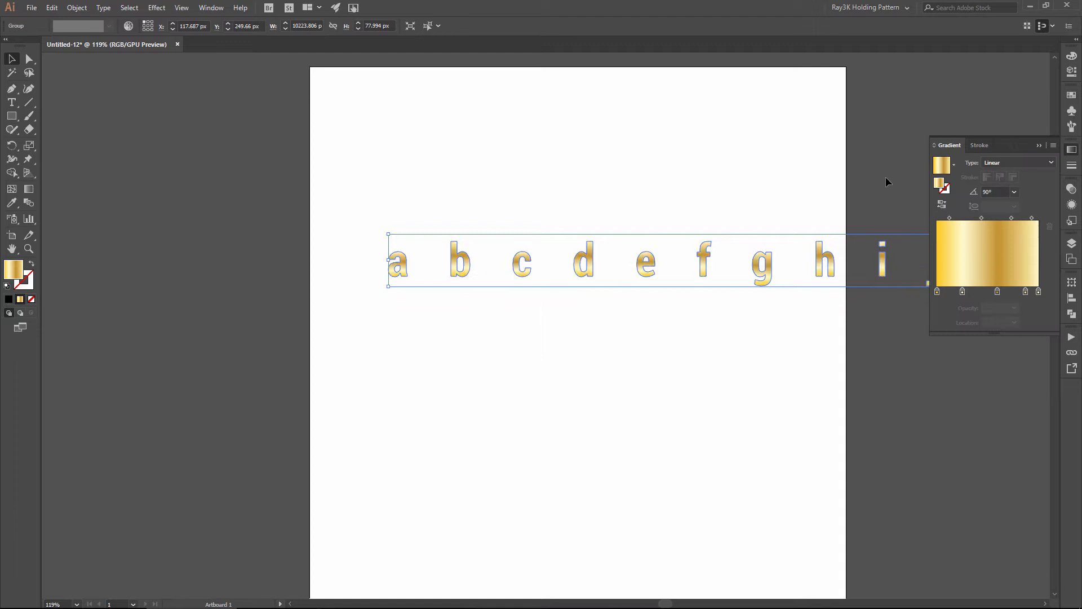
pyautogui.click(1071, 113)
pyautogui.press('x')
pyautogui.click(989, 174)
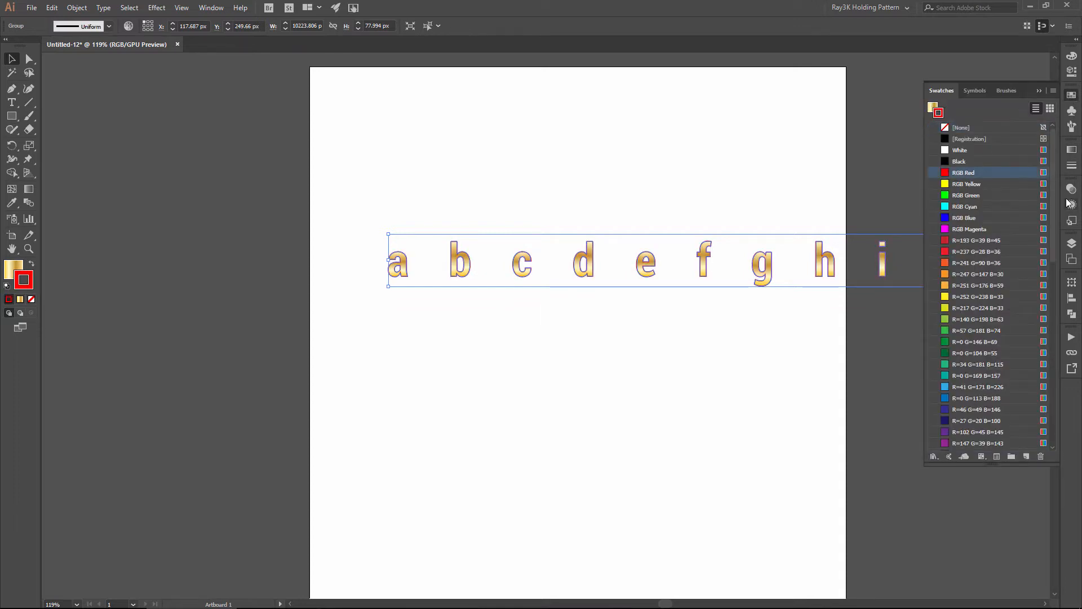
pyautogui.click(1071, 165)
pyautogui.click(972, 160)
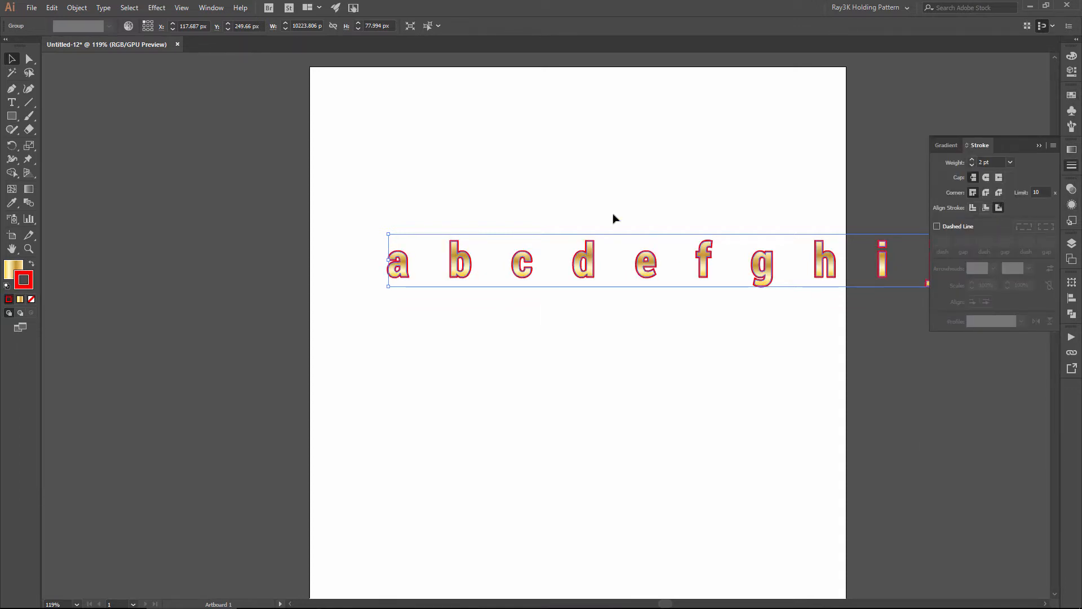
# - Paste a copy of the letters behind, unstroked and filled dark red, nudged upward
pyautogui.hotkey('ctrl', 'shift', 'b')
pyautogui.hotkey('ctrl', 'shift', 'b')
pyautogui.hotkey('ctrl', 'z')
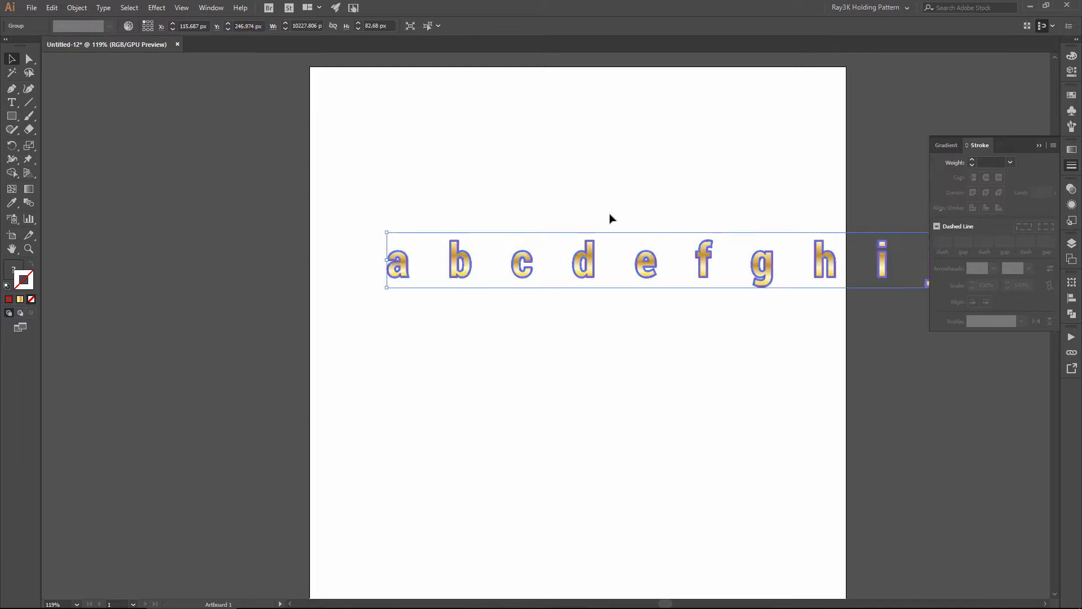
pyautogui.press('x')
pyautogui.click(1072, 115)
pyautogui.click(963, 172)
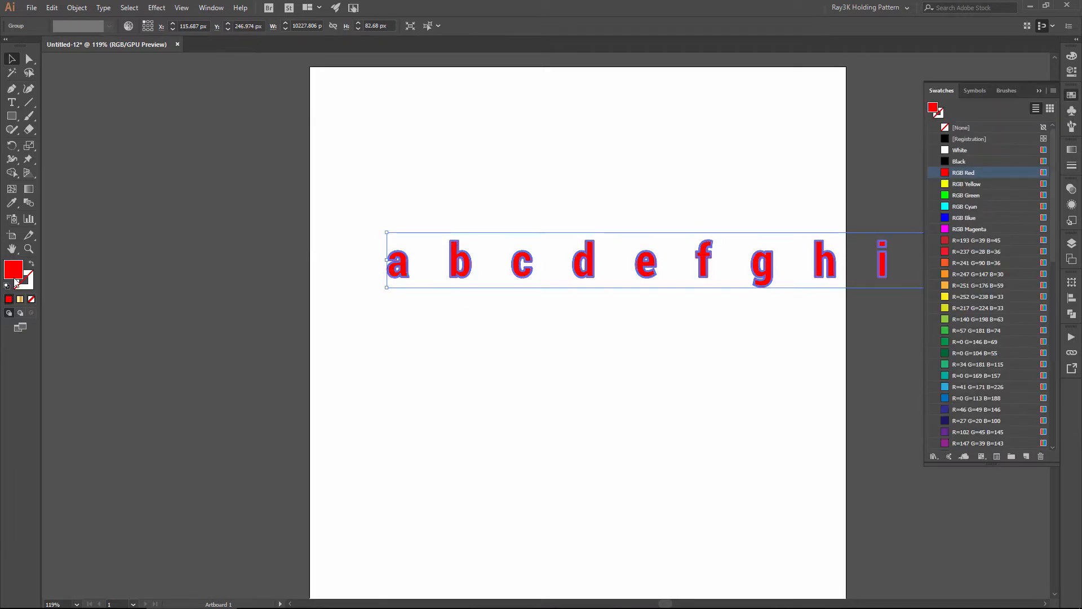
pyautogui.doubleClick(934, 108)
pyautogui.moveTo(276, 245); pyautogui.dragTo(273, 306)
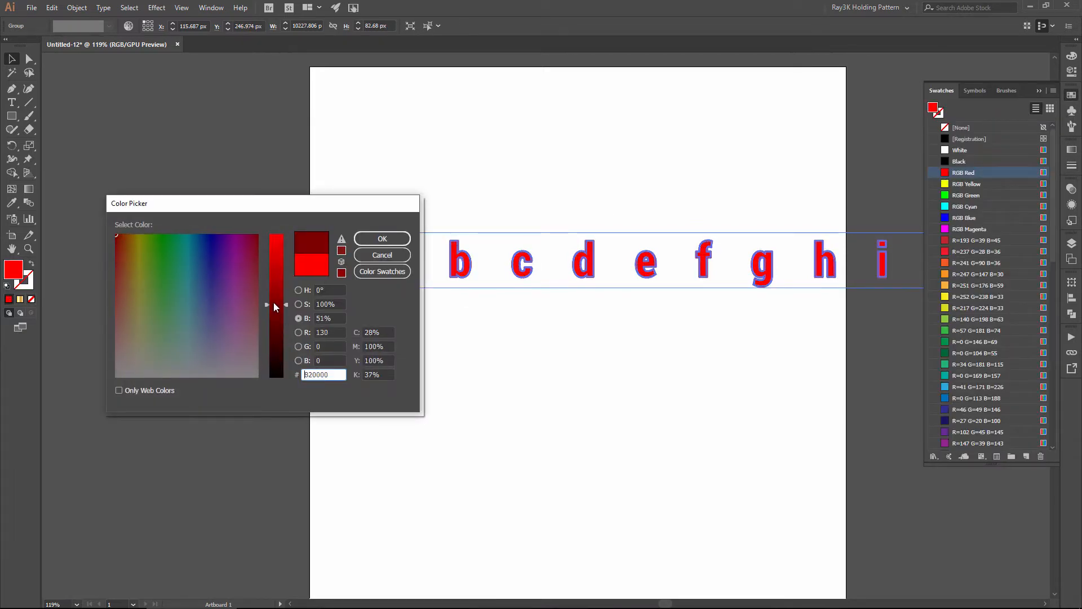
pyautogui.click(382, 239)
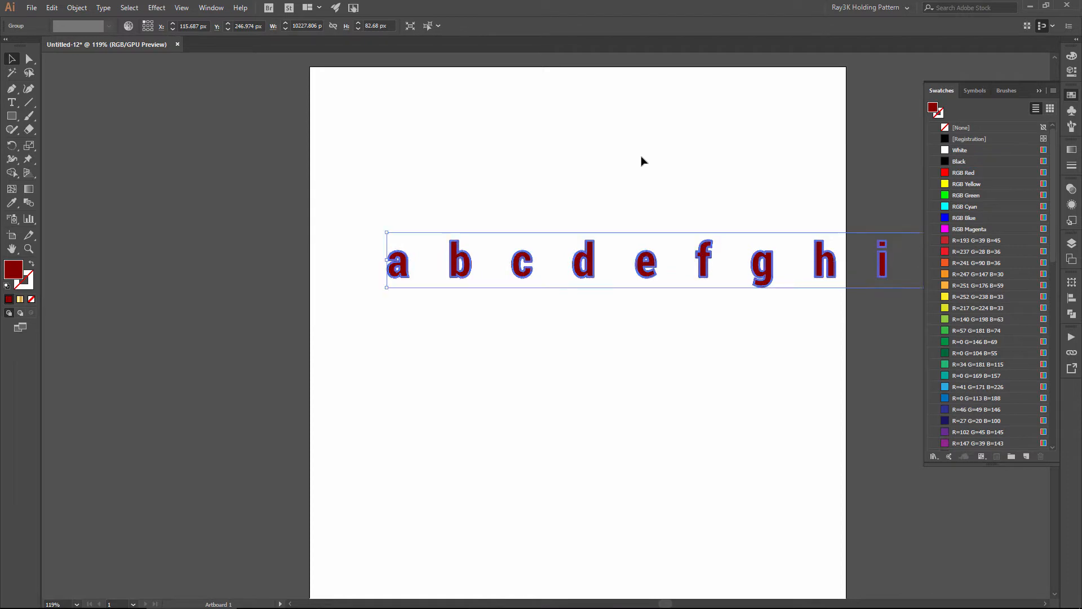
pyautogui.press('Up')
pyautogui.press('Up')
pyautogui.press('Up')
pyautogui.press('Return')
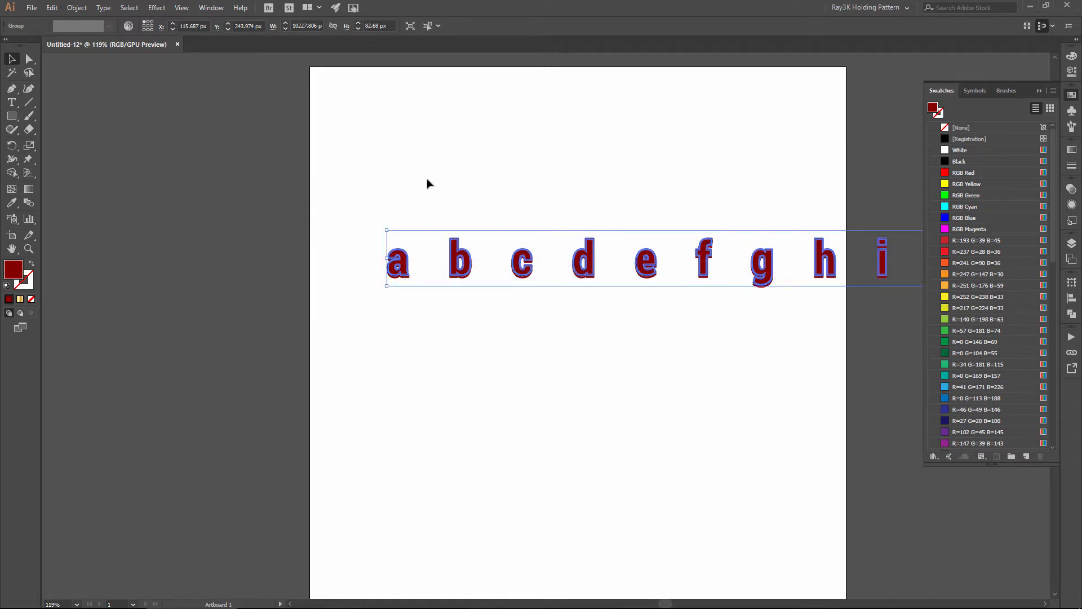
# - Blend the two letter layers with Object > Blend > Make and confirm the blend step settings
pyautogui.hotkey('ctrl', '-')
pyautogui.hotkey('ctrl', '-')
pyautogui.hotkey('ctrl', '-')
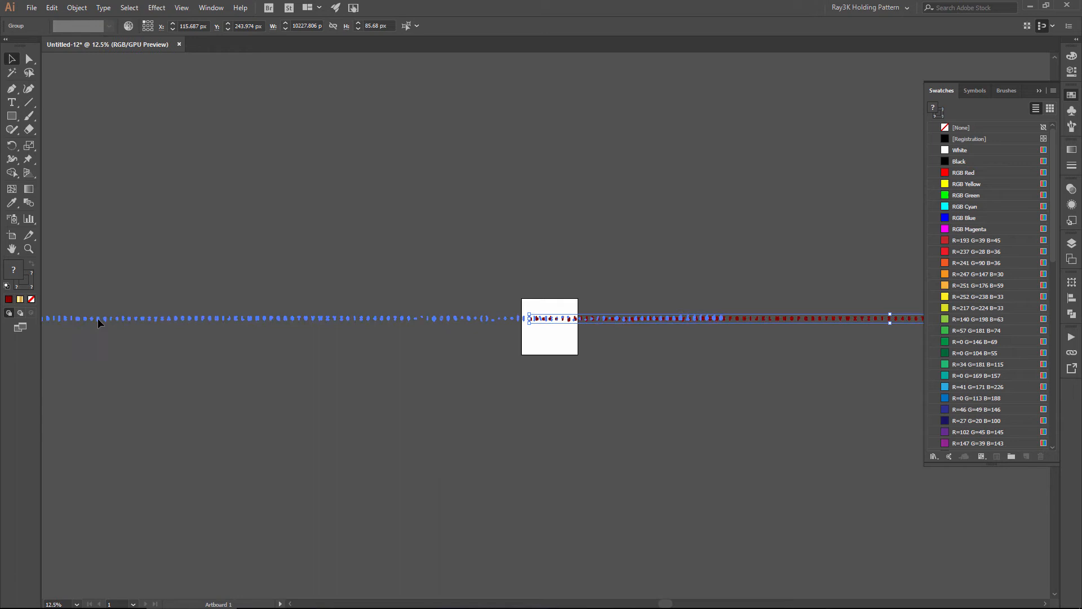
pyautogui.scroll(5, 452, 454)
pyautogui.click(410, 451)
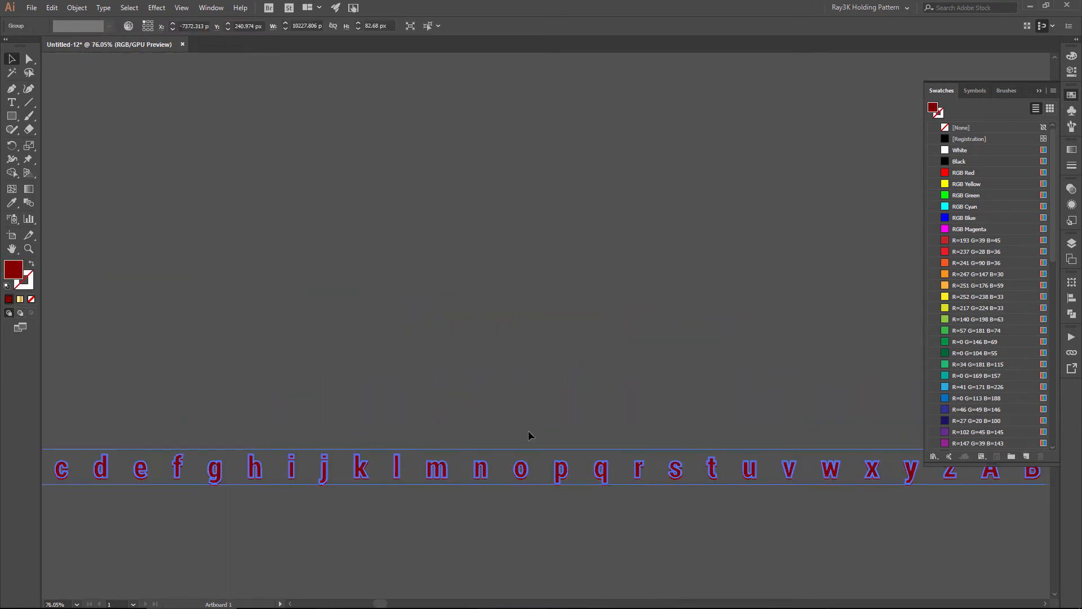
pyautogui.click(524, 448)
pyautogui.scroll(3, 480, 334)
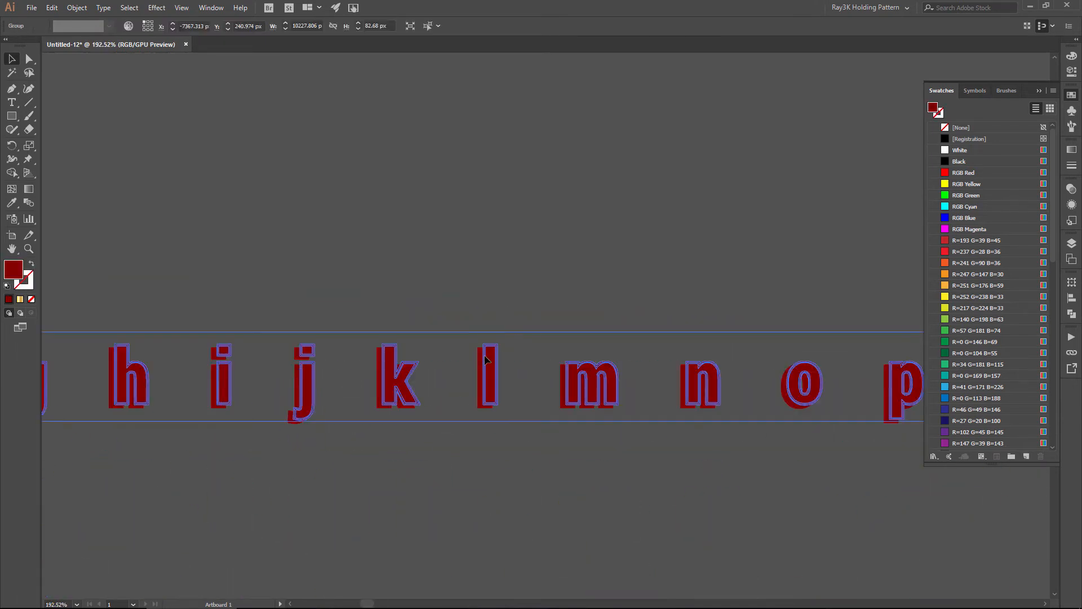
pyautogui.click(76, 8)
pyautogui.moveTo(140, 307)
pyautogui.click(244, 301)
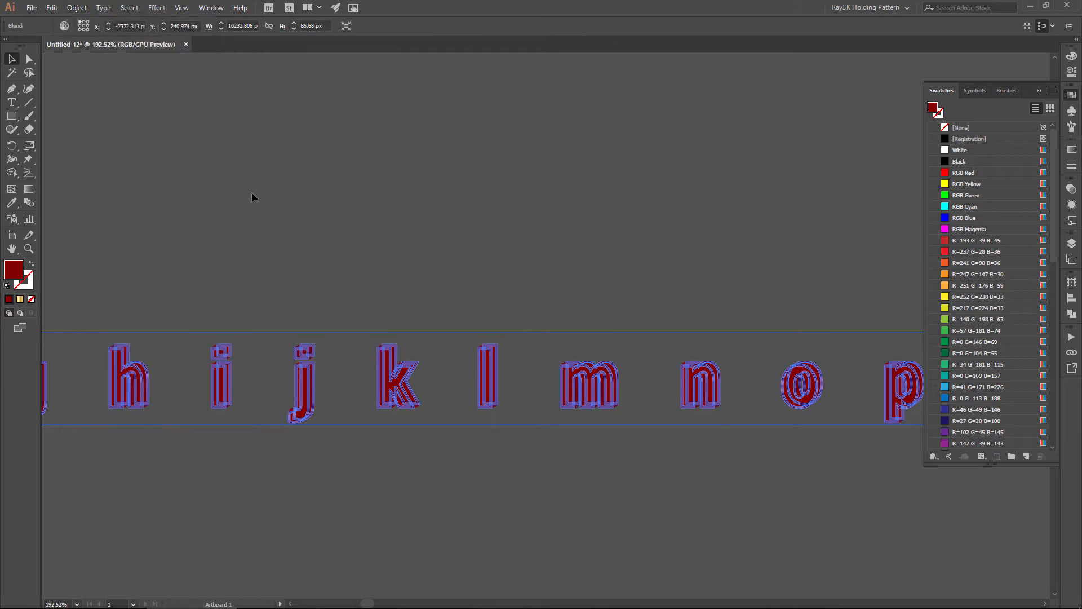
pyautogui.click(77, 7)
pyautogui.click(259, 331)
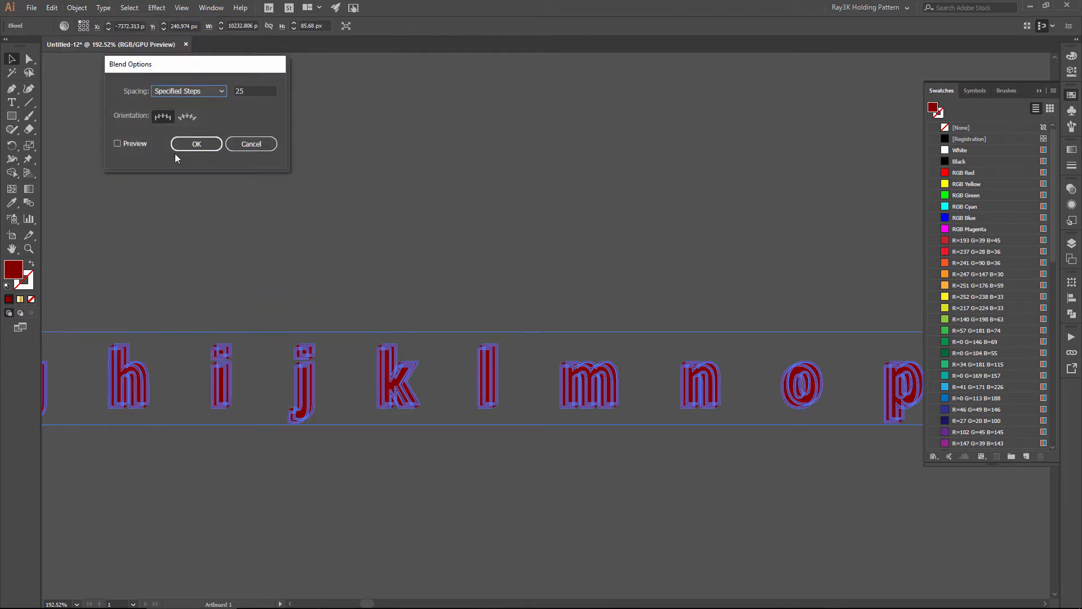
pyautogui.click(200, 146)
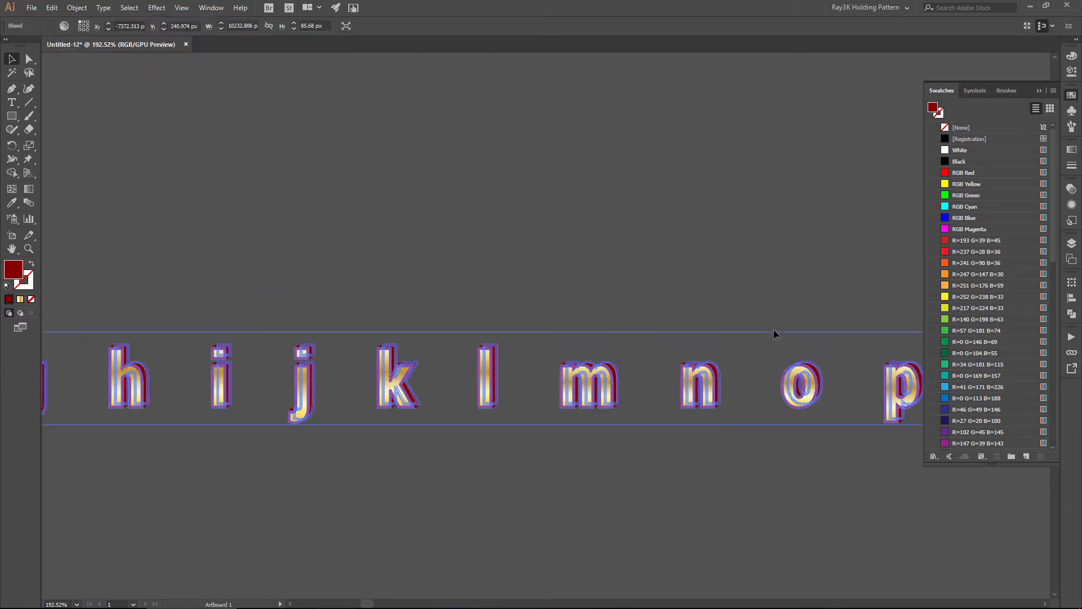
pyautogui.click(679, 296)
pyautogui.hotkey('ctrl', '1')
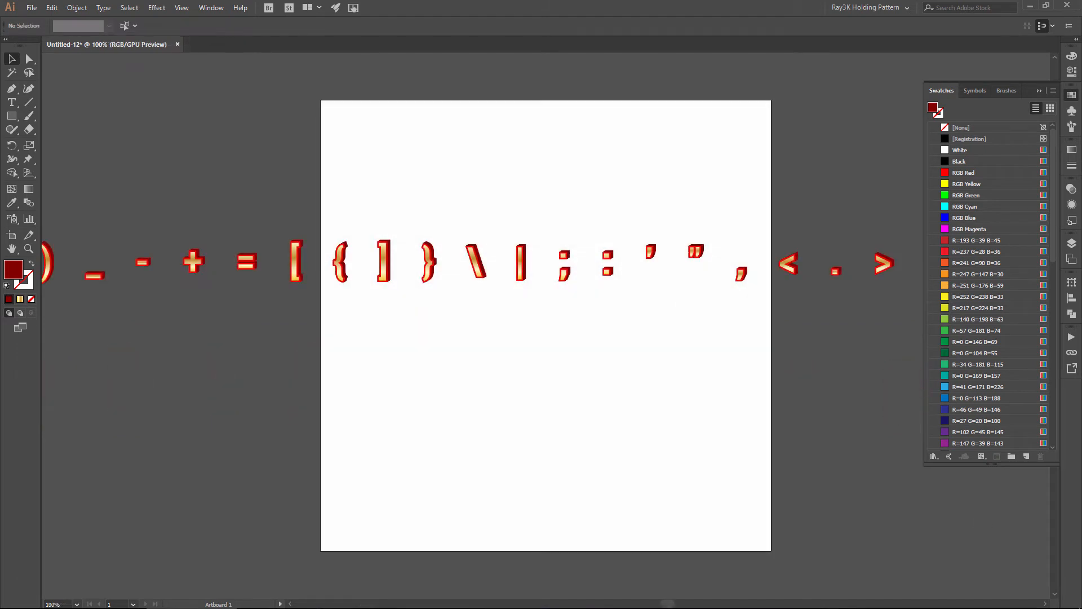
pyautogui.moveTo(349, 195); pyautogui.dragTo(744, 452)
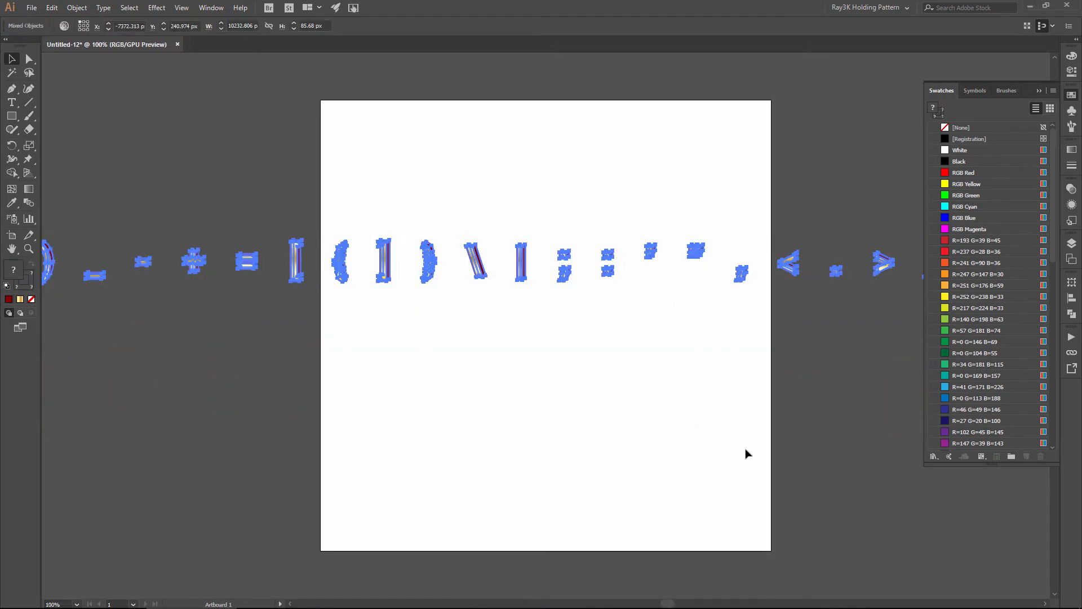
pyautogui.hscroll(10, 821, 411)
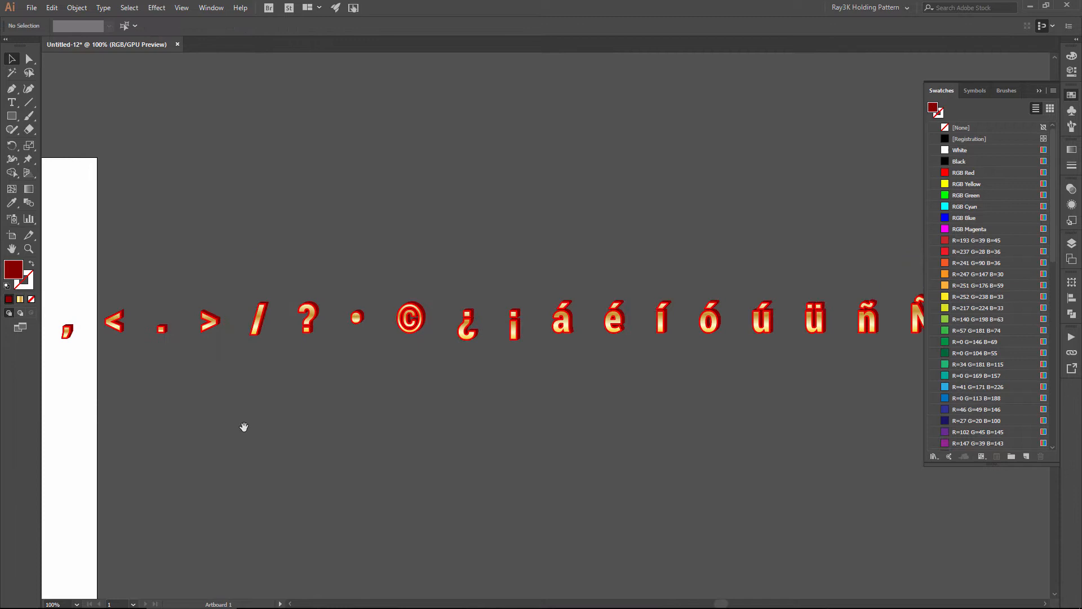
pyautogui.hscroll(10, 423, 381)
pyautogui.click(253, 507)
pyautogui.hscroll(-10, 254, 508)
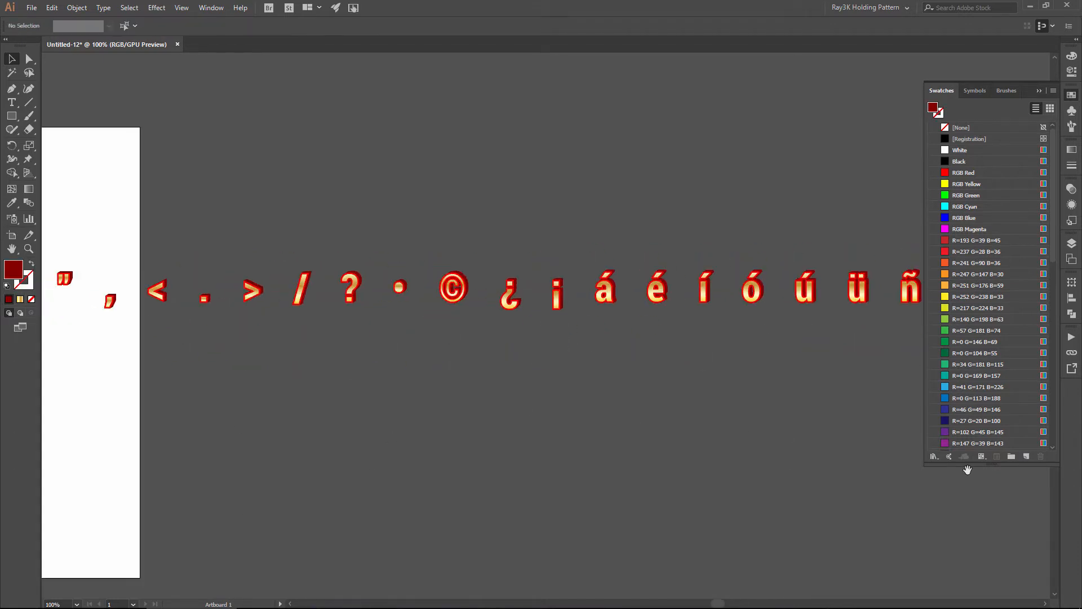
# - Fit the artboard snugly to the glyph row and name it fancy
pyautogui.hotkey('shift', 'o')
pyautogui.click(354, 292)
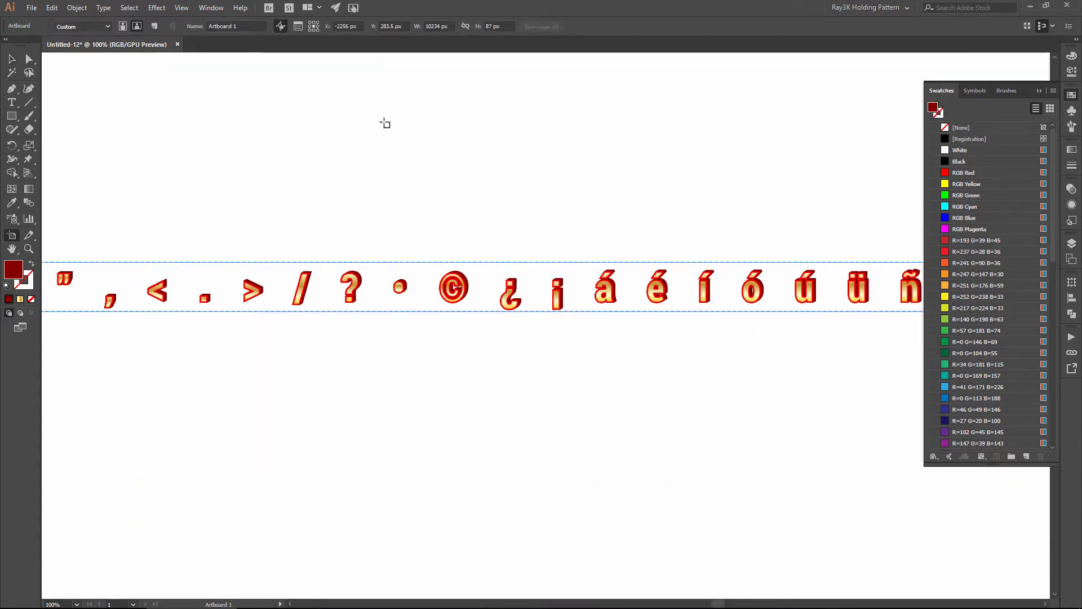
pyautogui.click(435, 26)
pyautogui.press('Tab')
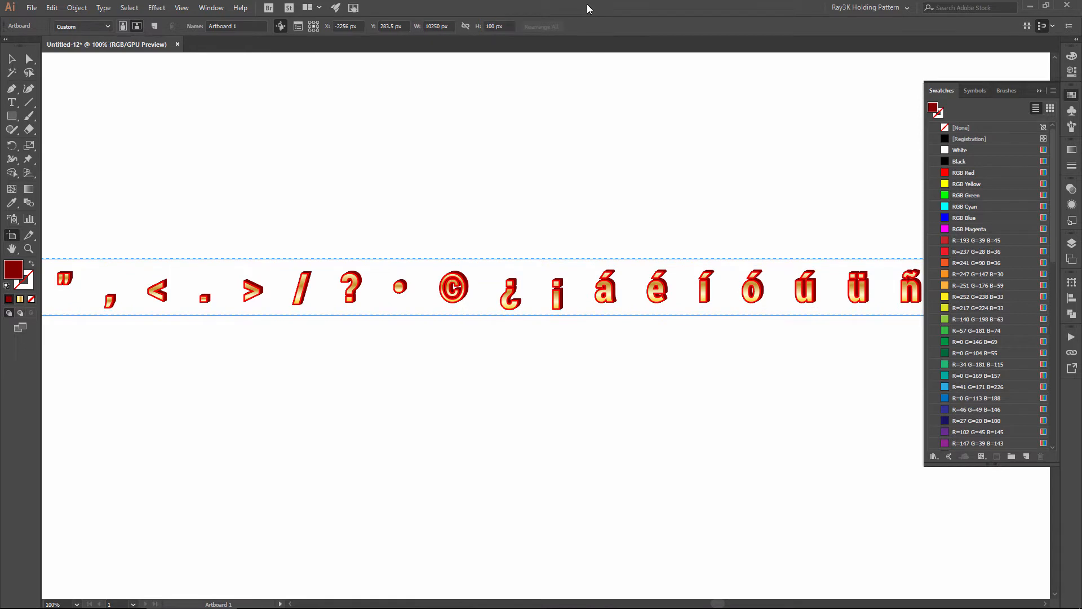
pyautogui.press('v')
pyautogui.hotkey('ctrl', '-')
pyautogui.hotkey('ctrl', '-')
pyautogui.hotkey('ctrl', '-')
pyautogui.hotkey('ctrl', '+')
pyautogui.hotkey('ctrl', '+')
pyautogui.hotkey('ctrl', '+')
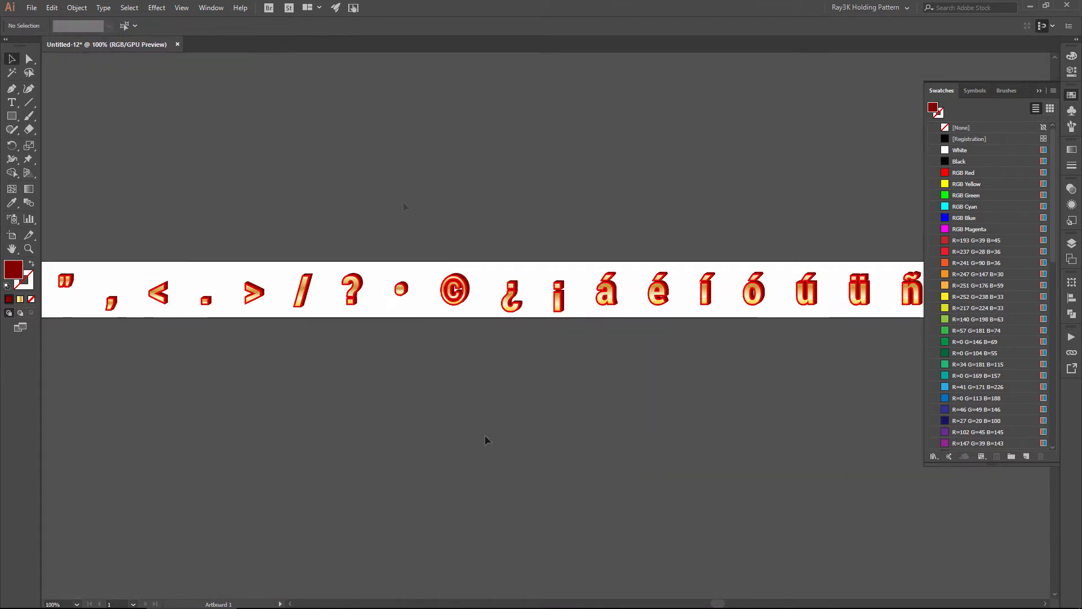
pyautogui.hotkey('shift', 'o')
pyautogui.write('fancy')
pyautogui.press('Return')
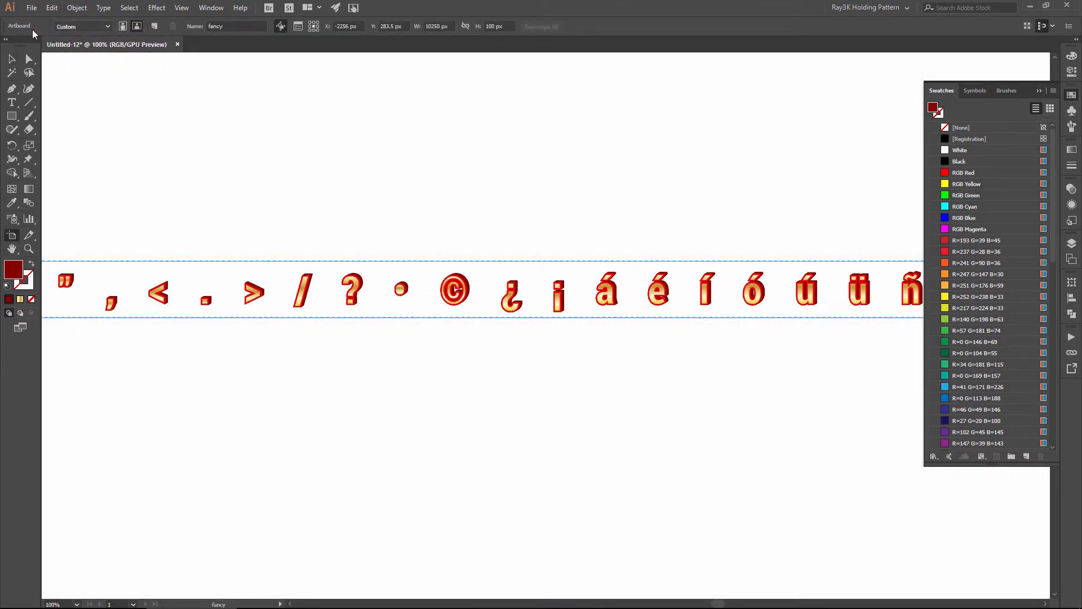
# - Export the fancy artboard as a PNG via Export for Screens with default format settings
pyautogui.hotkey('ctrl', 'alt', 'e')
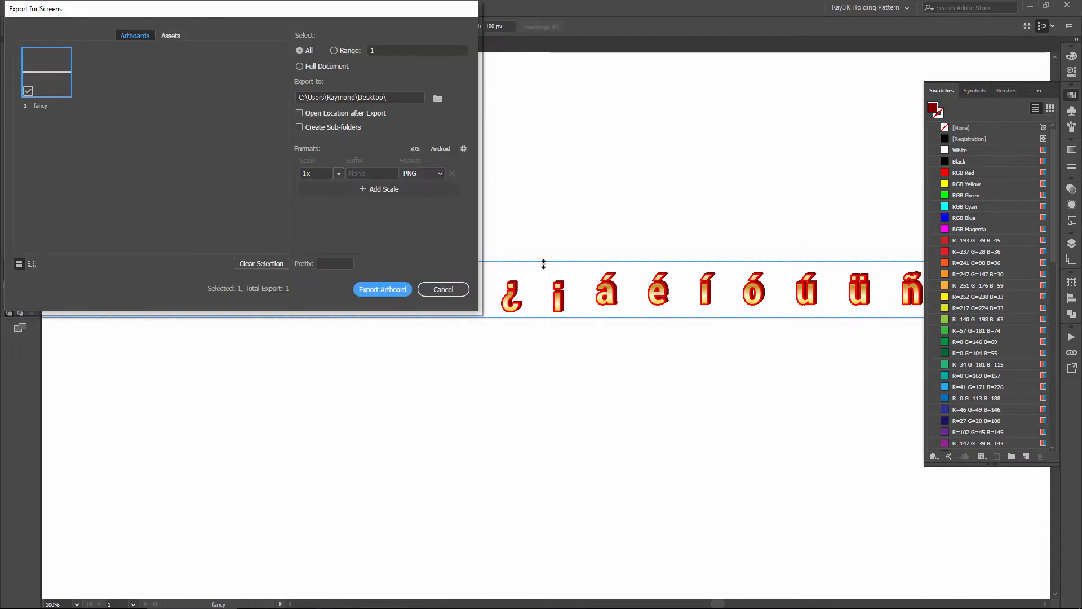
pyautogui.click(463, 148)
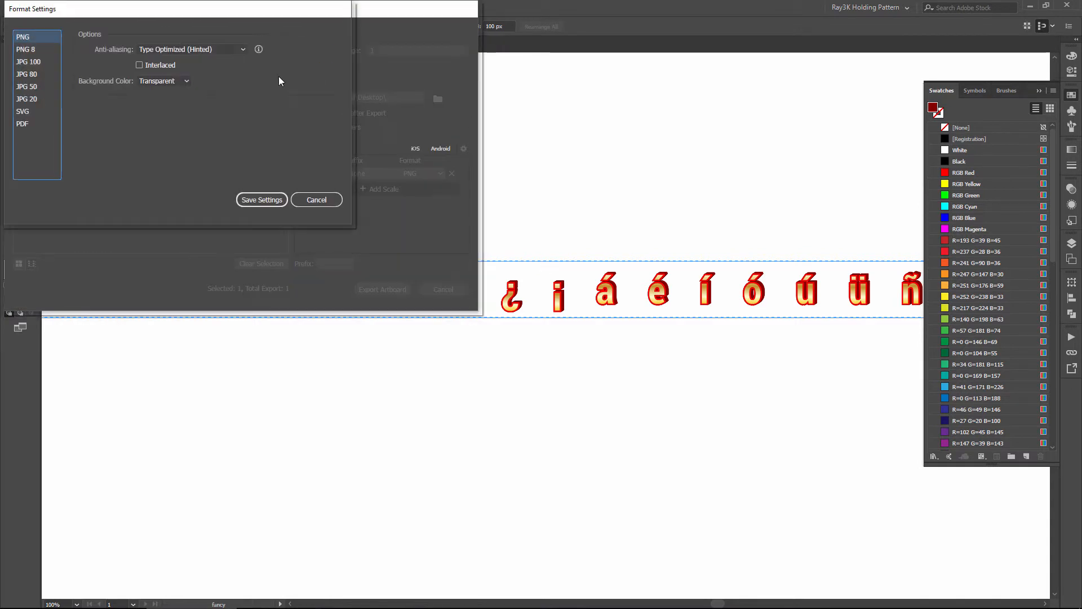
pyautogui.click(332, 201)
pyautogui.click(397, 289)
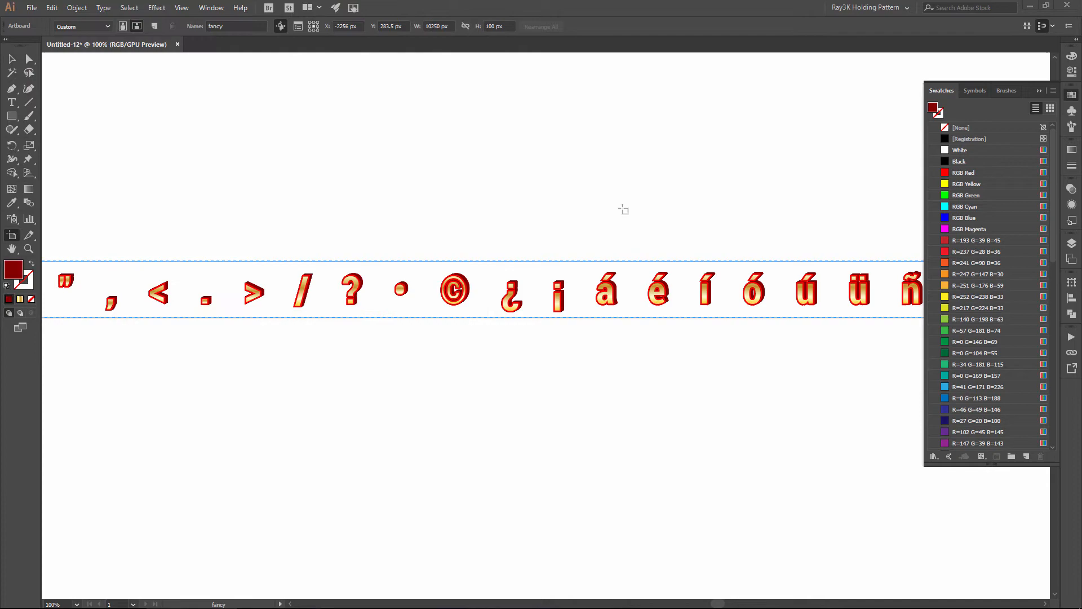
# - Back in Skin Composer, cancel the file chooser and drop fancy.png in as the font's source image
pyautogui.click(1029, 7)
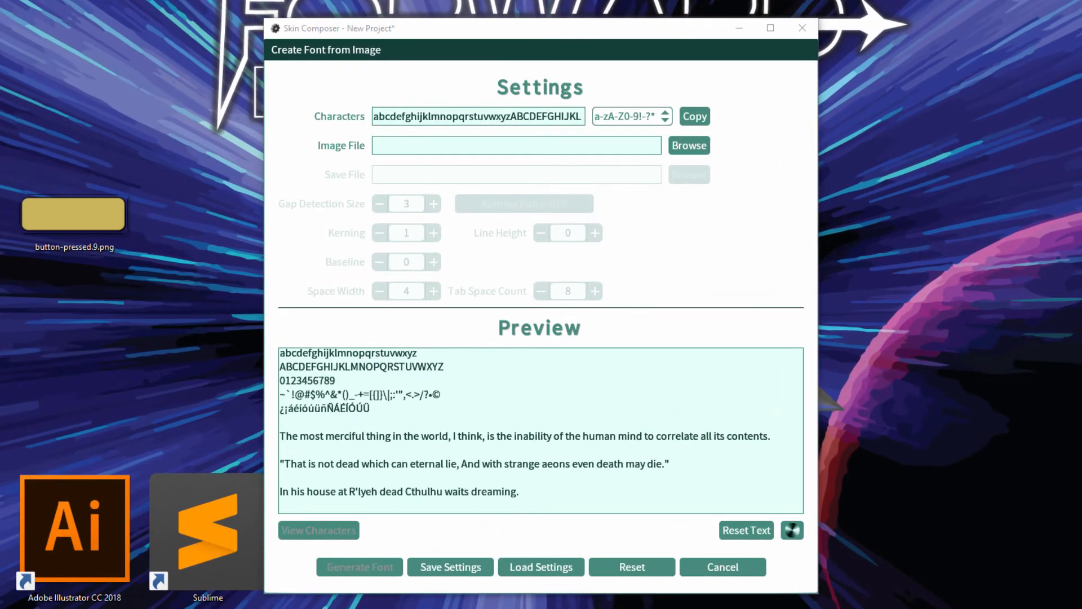
pyautogui.click(690, 146)
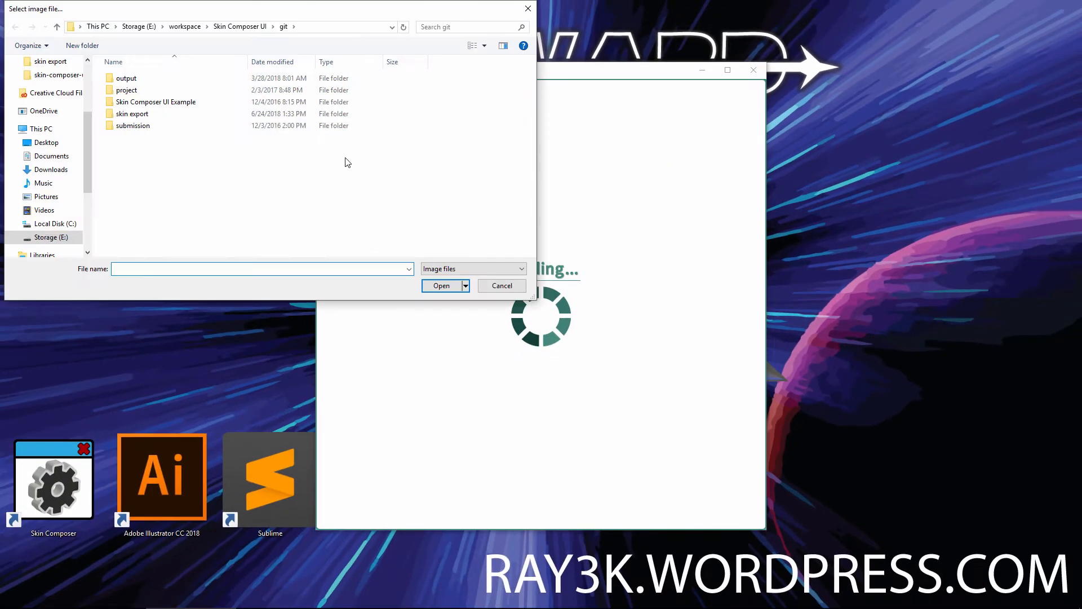
pyautogui.click(500, 284)
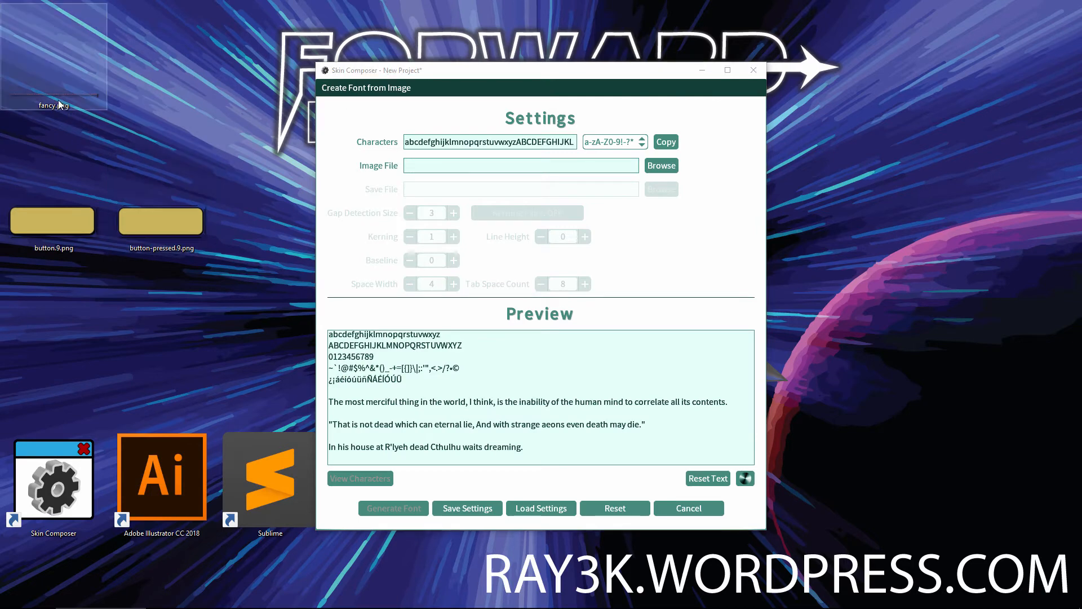
pyautogui.moveTo(54, 92)
pyautogui.mouseDown()
pyautogui.moveTo(231, 220)
pyautogui.moveTo(538, 251)
pyautogui.mouseUp()
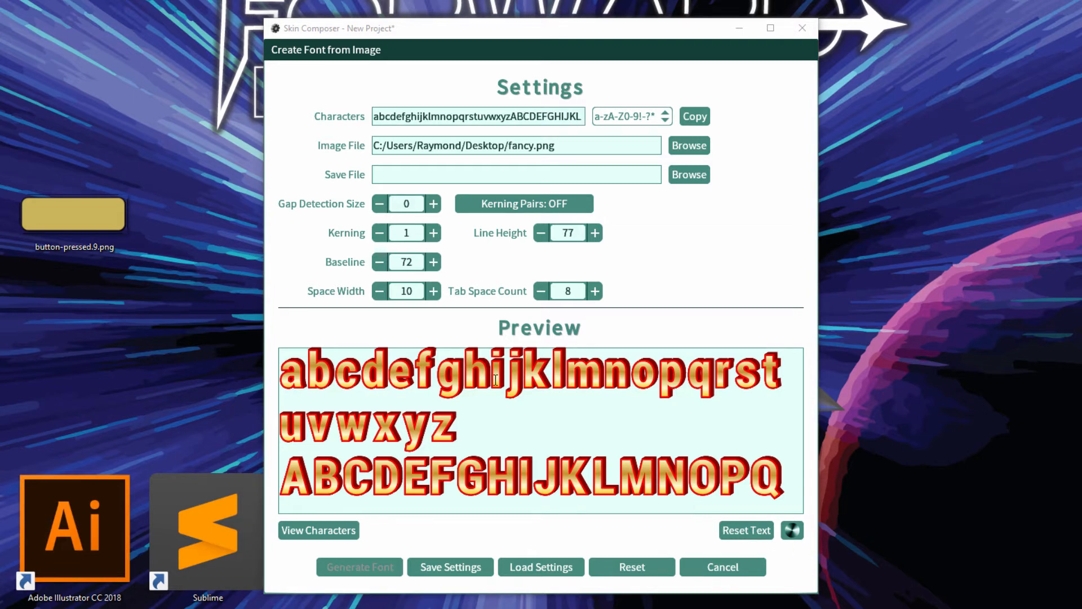
# - Move down through the preview sample text of the gradient fancy.png font
pyautogui.press('Down')
pyautogui.press('Down')
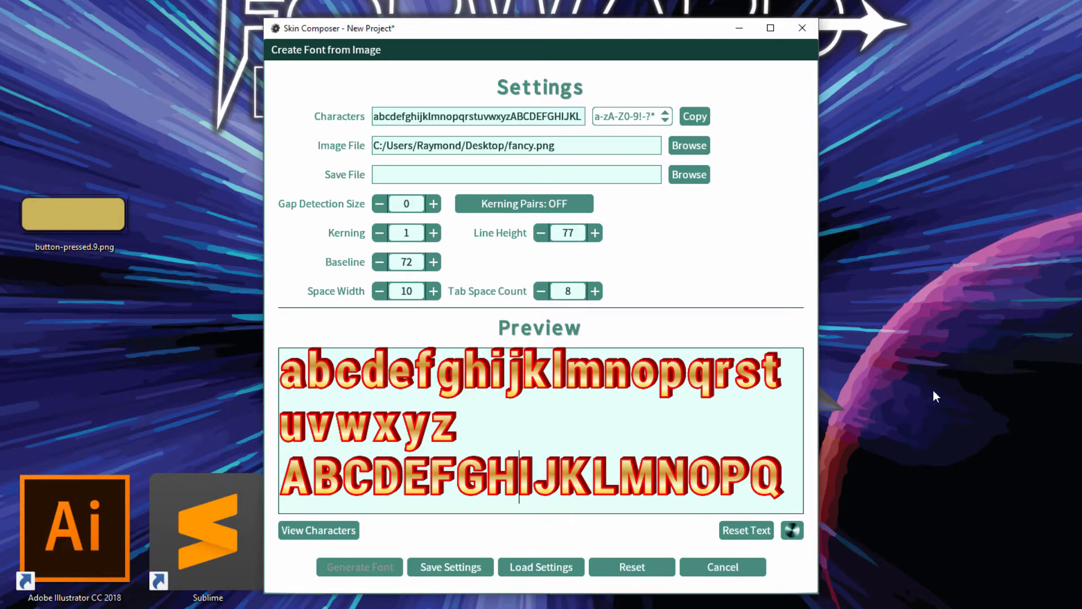
pyautogui.press('Down')
pyautogui.press('Down')
pyautogui.press('Down')
pyautogui.press('Down')
pyautogui.press('Down')
pyautogui.press('Down')
pyautogui.press('Down')
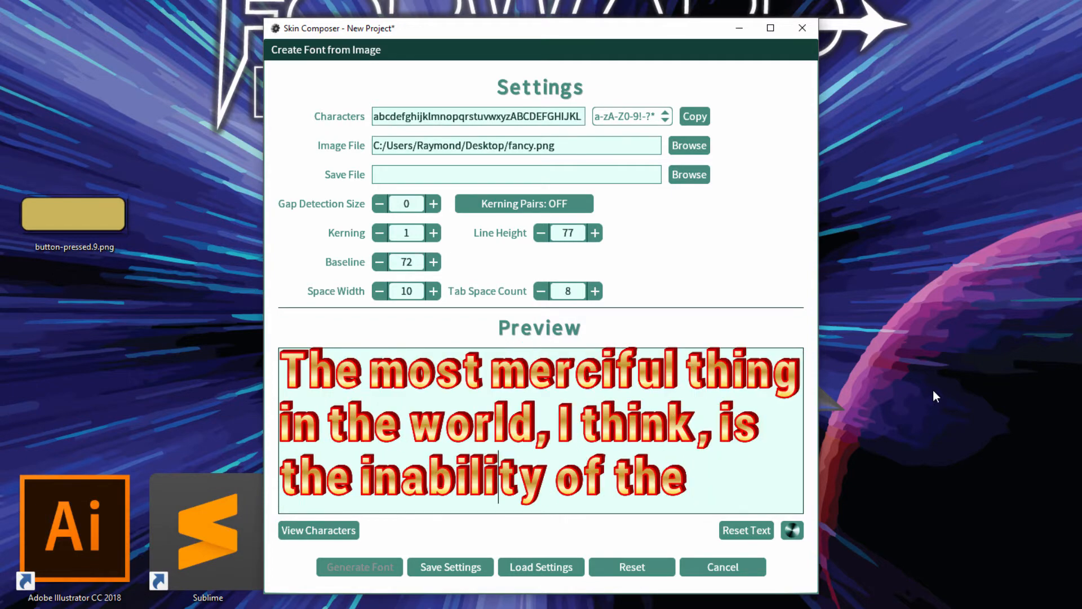
pyautogui.press('Down')
pyautogui.press('Down')
pyautogui.press('Down')
pyautogui.press('Down')
pyautogui.press('Down')
pyautogui.press('Down')
pyautogui.press('Down')
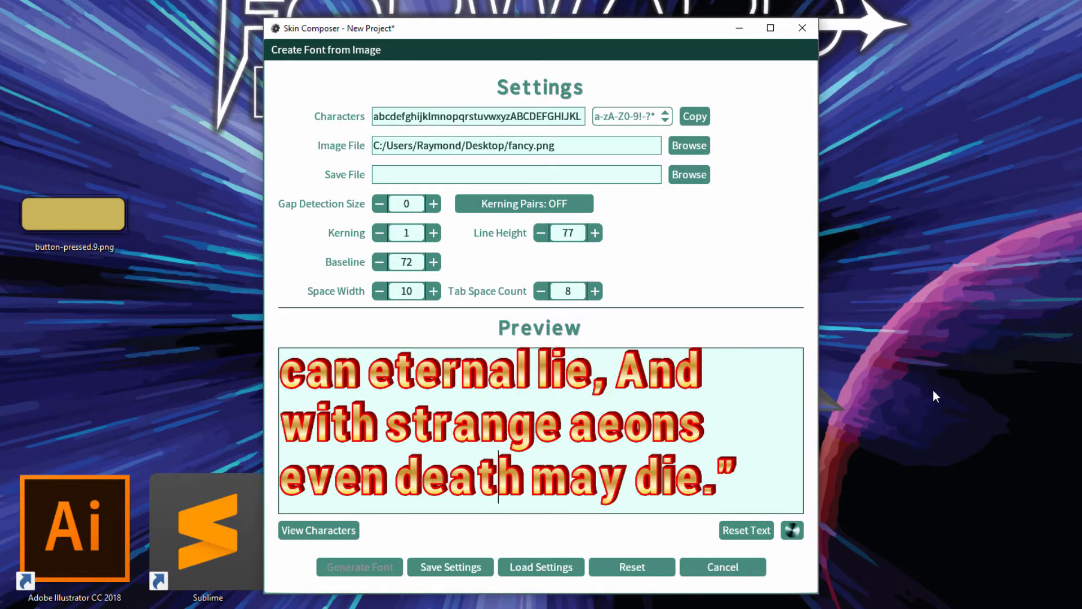
pyautogui.press('Down')
pyautogui.press('Down')
pyautogui.press('Down')
pyautogui.press('Down')
pyautogui.press('Down')
pyautogui.press('Down')
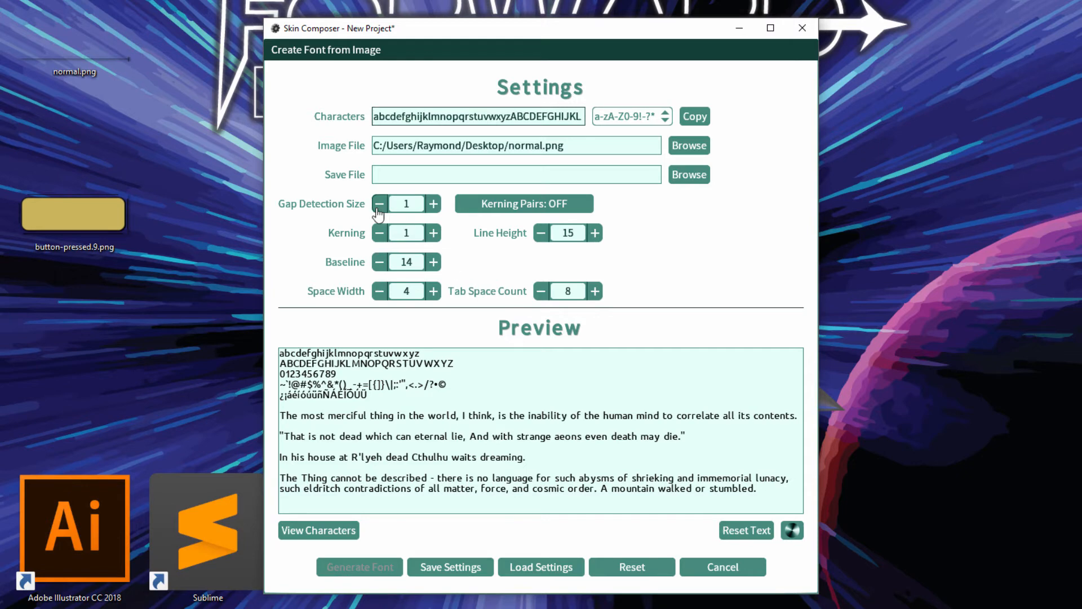
pyautogui.click(377, 210)
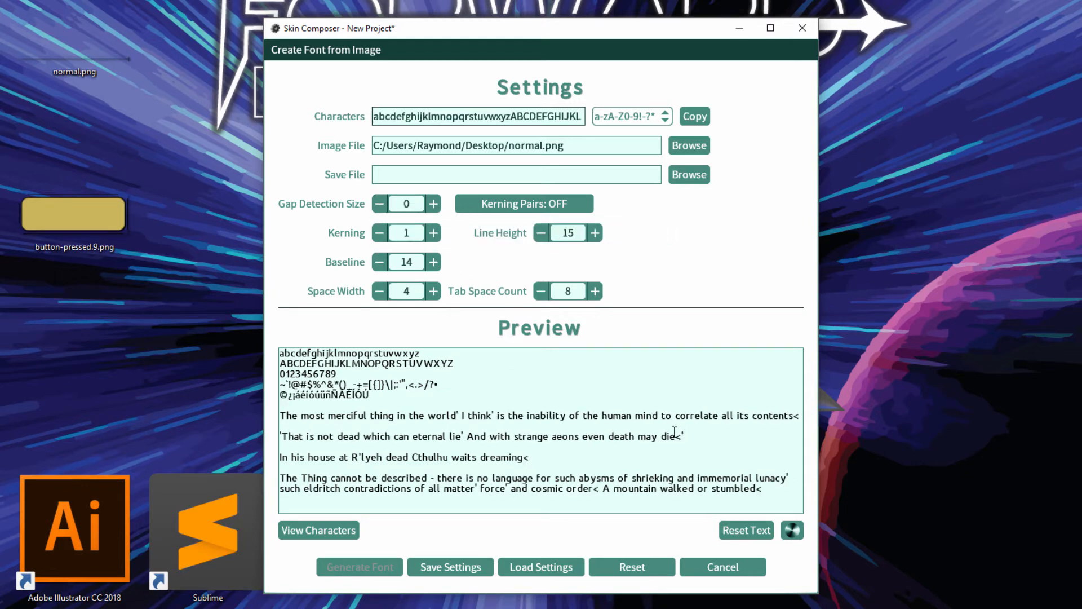
pyautogui.moveTo(674, 433); pyautogui.dragTo(691, 436)
pyautogui.click(725, 446)
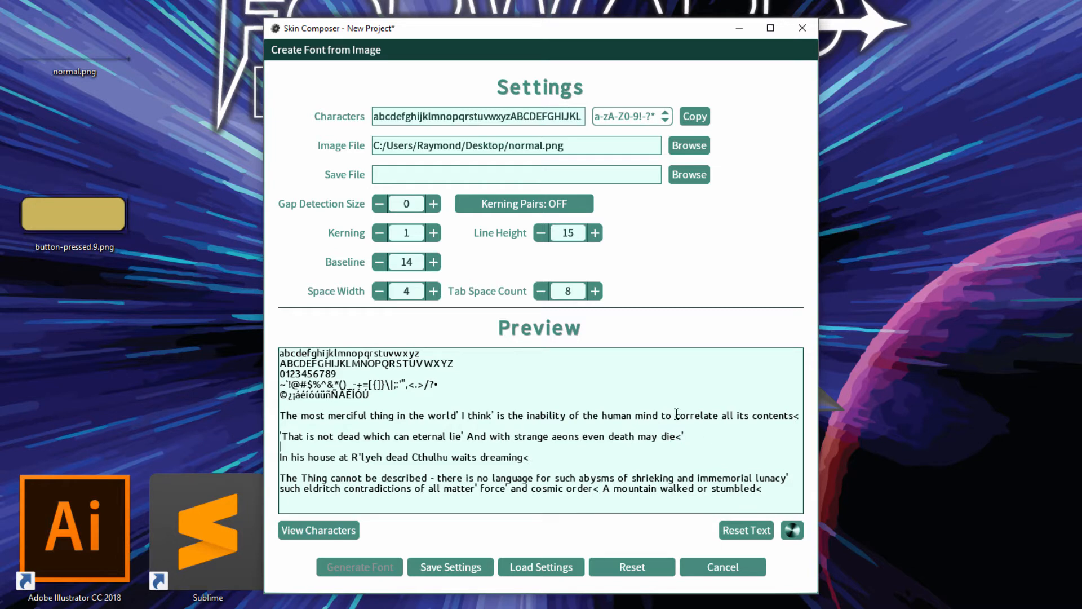
pyautogui.click(432, 207)
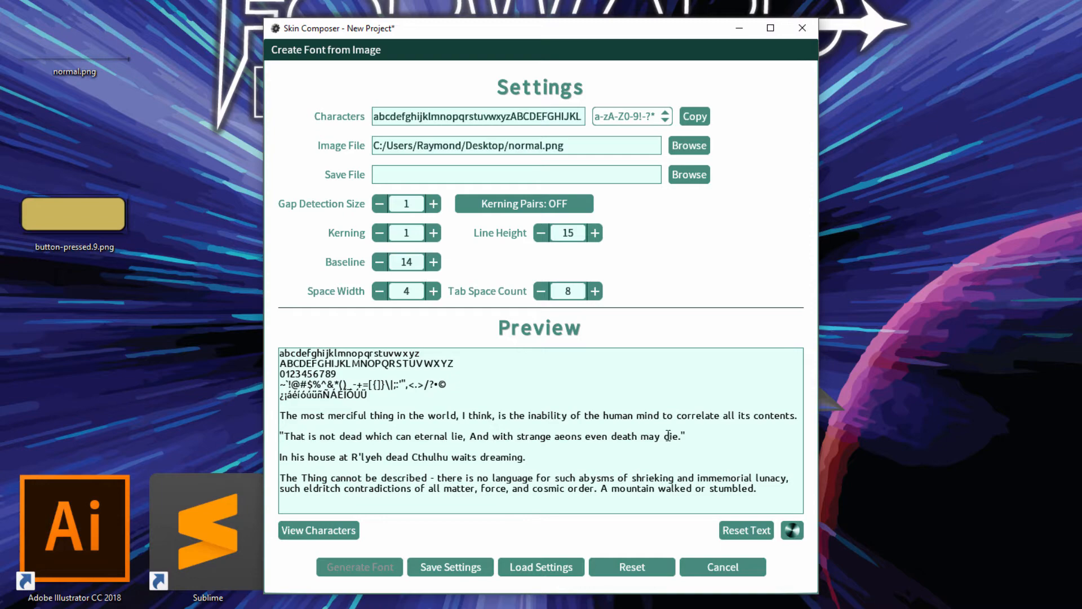
pyautogui.moveTo(668, 436); pyautogui.dragTo(691, 437)
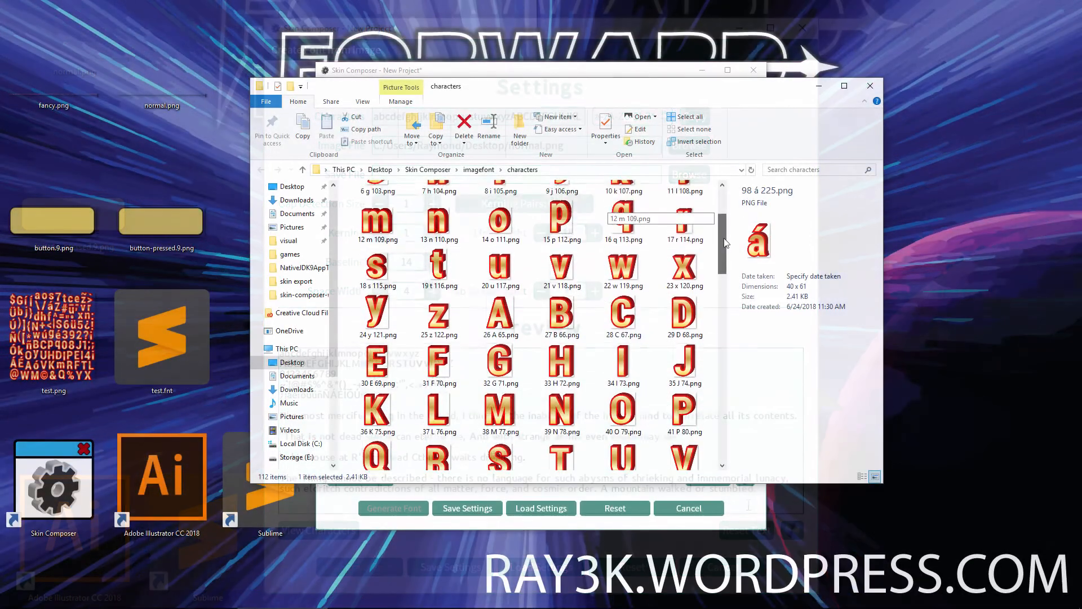
pyautogui.moveTo(726, 269); pyautogui.dragTo(727, 364)
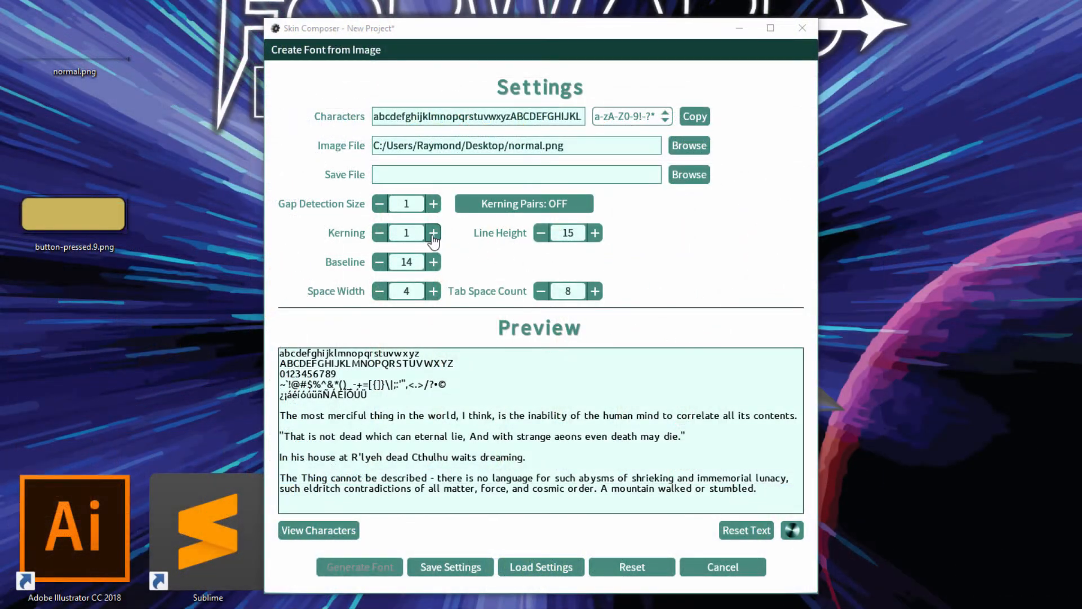
# - Try larger kerning but keep it at 1, and set the line height to 16
pyautogui.click(434, 238)
pyautogui.click(433, 234)
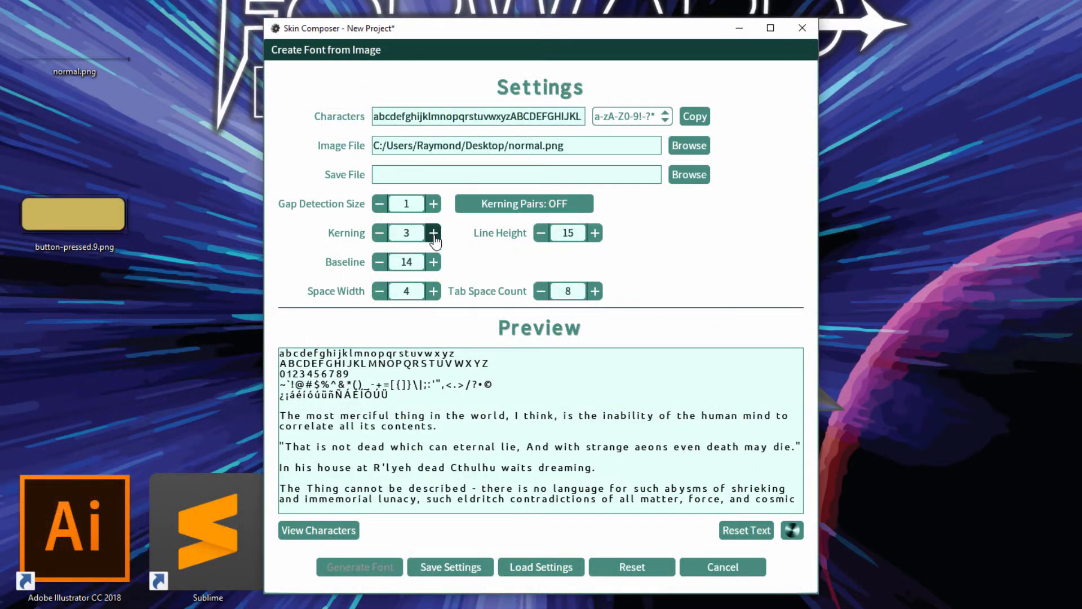
pyautogui.click(380, 233)
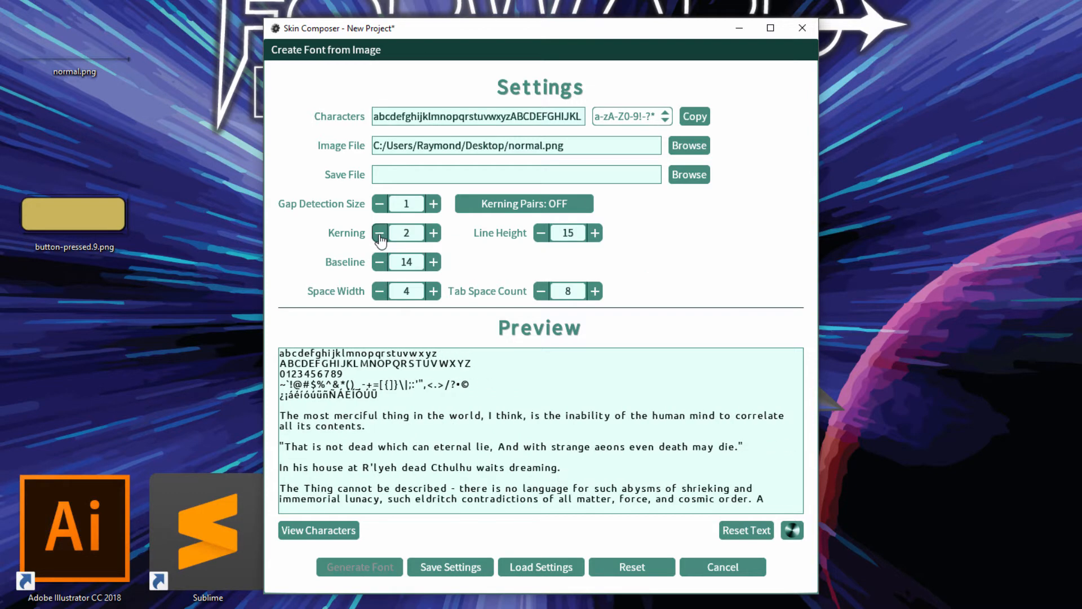
pyautogui.click(380, 233)
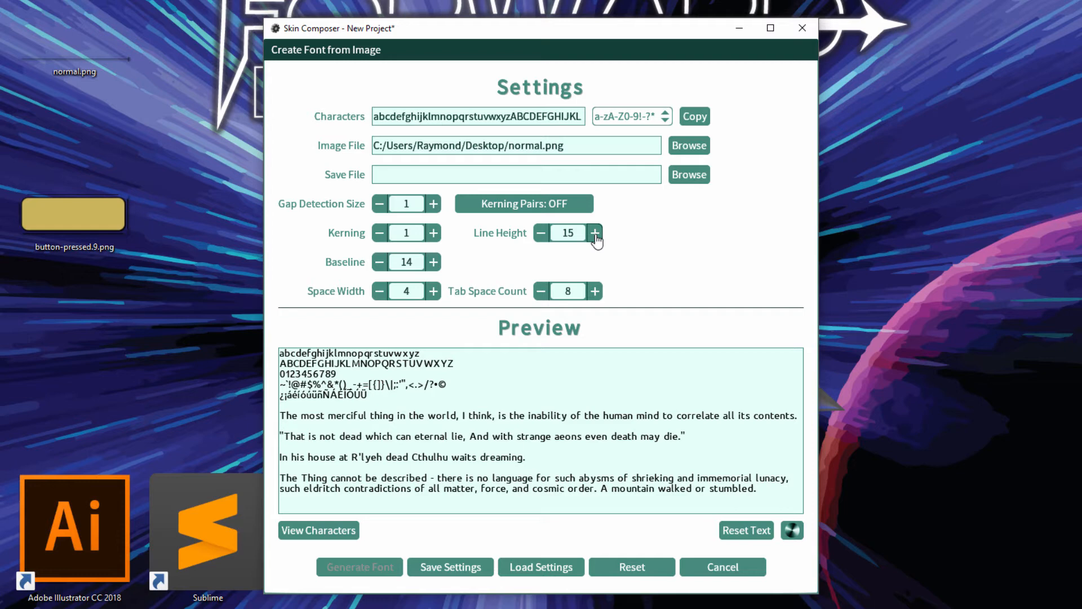
pyautogui.click(595, 234)
pyautogui.click(595, 234)
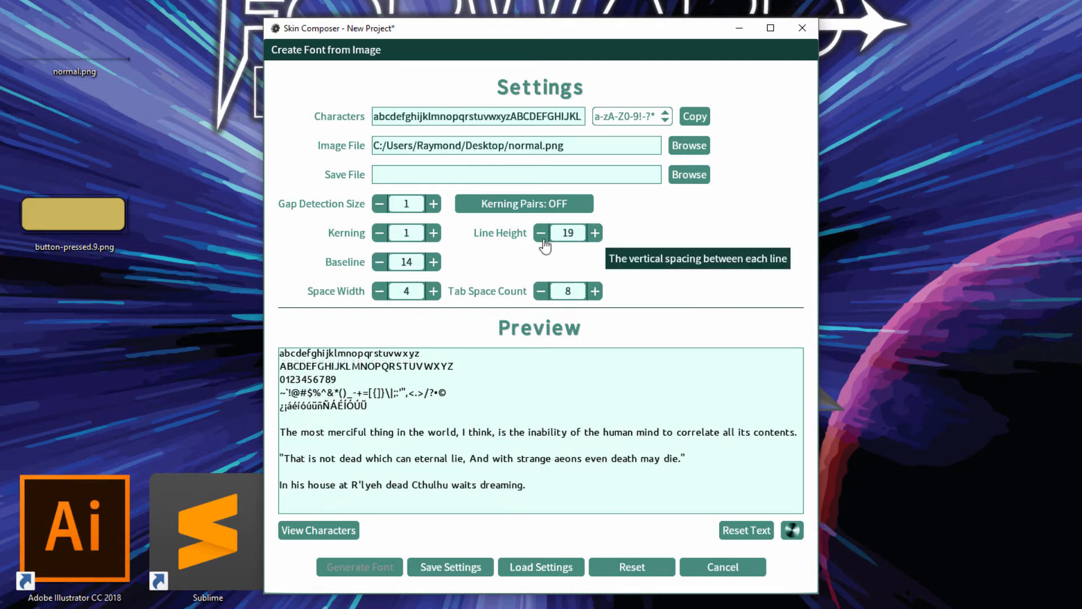
pyautogui.click(542, 234)
pyautogui.click(541, 234)
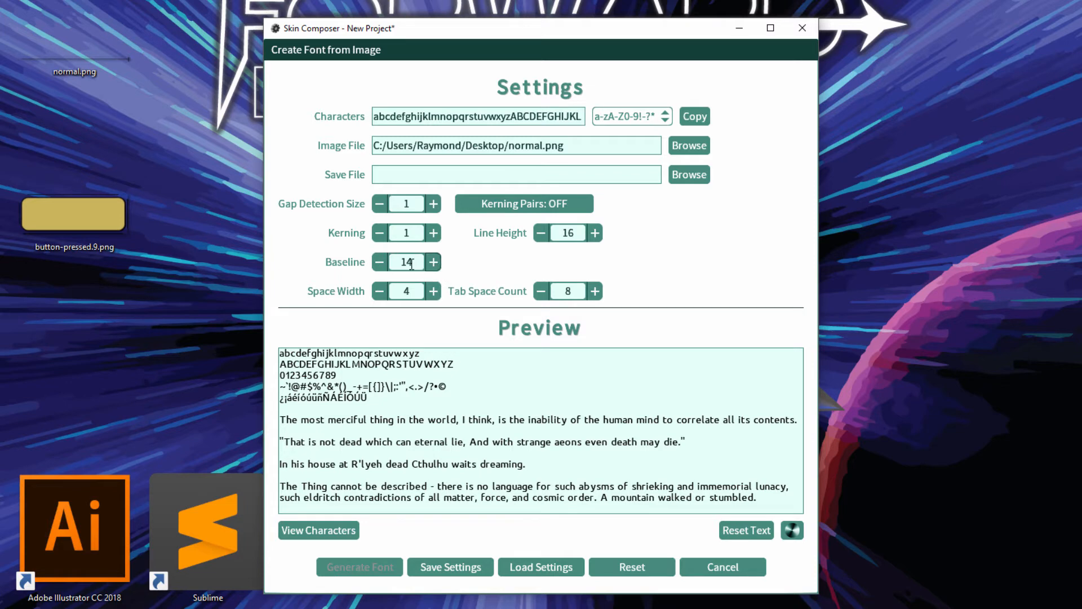
# - Experiment with a lower baseline of 7, checking the preview letters stuvwxyz
pyautogui.click(379, 263)
pyautogui.click(379, 262)
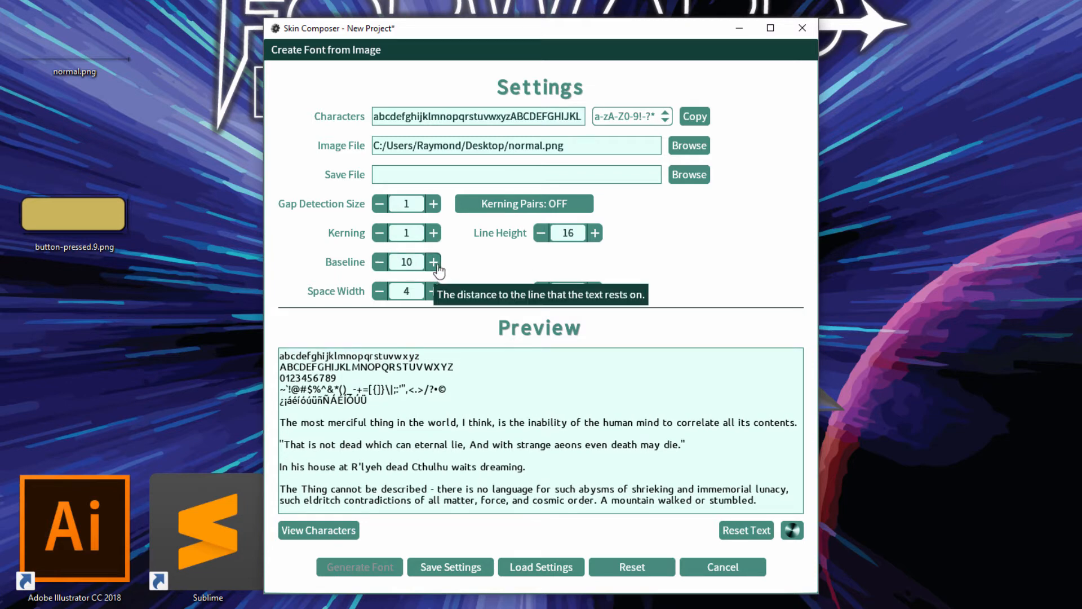
pyautogui.click(433, 262)
pyautogui.click(433, 263)
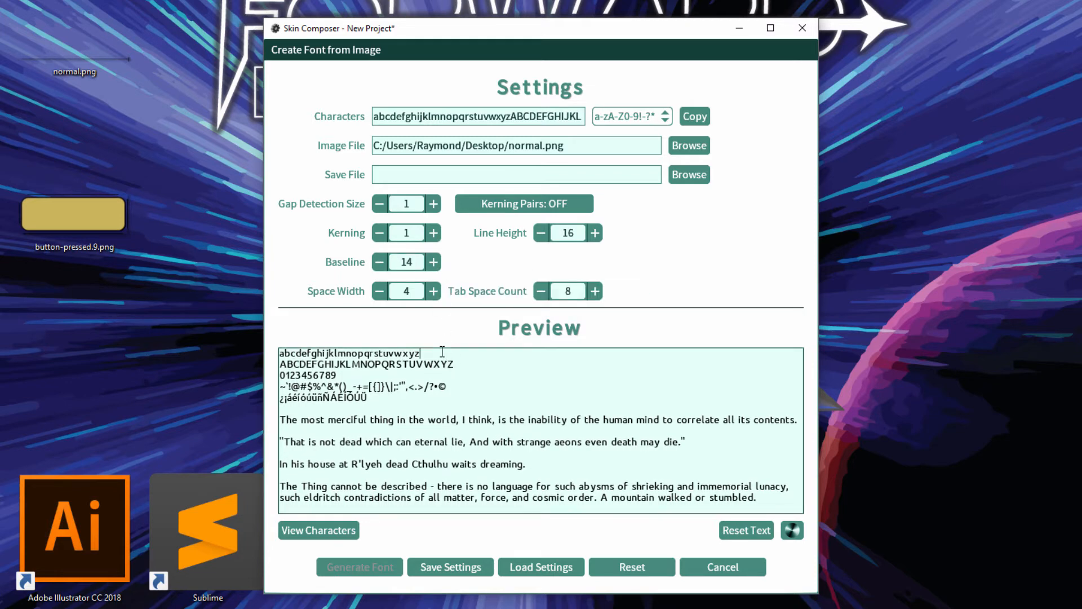
pyautogui.moveTo(445, 353); pyautogui.dragTo(383, 357)
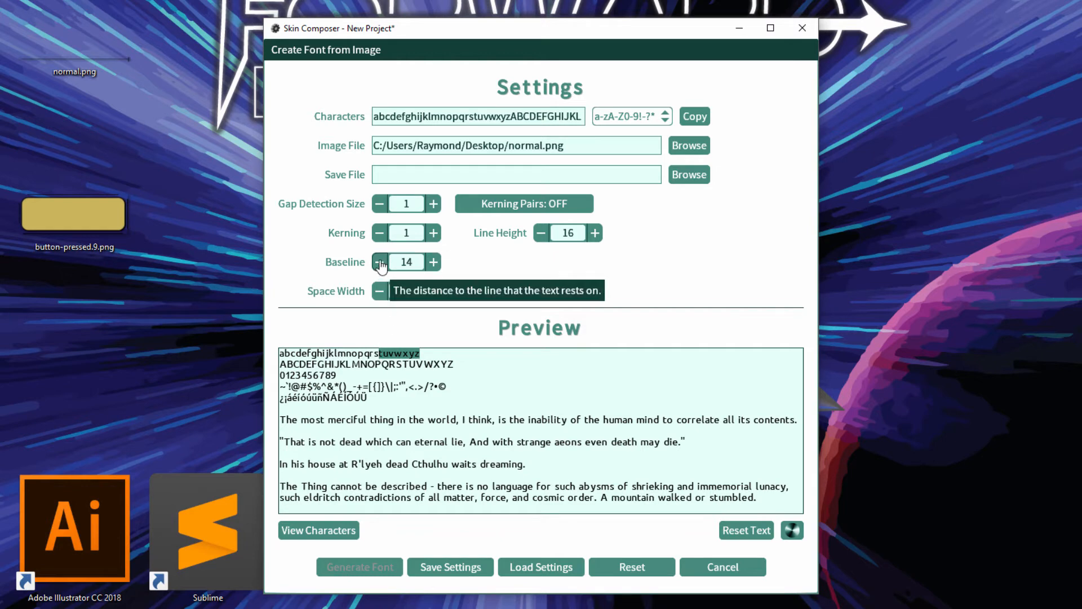
pyautogui.click(382, 264)
pyautogui.click(382, 265)
pyautogui.click(382, 264)
pyautogui.click(382, 264)
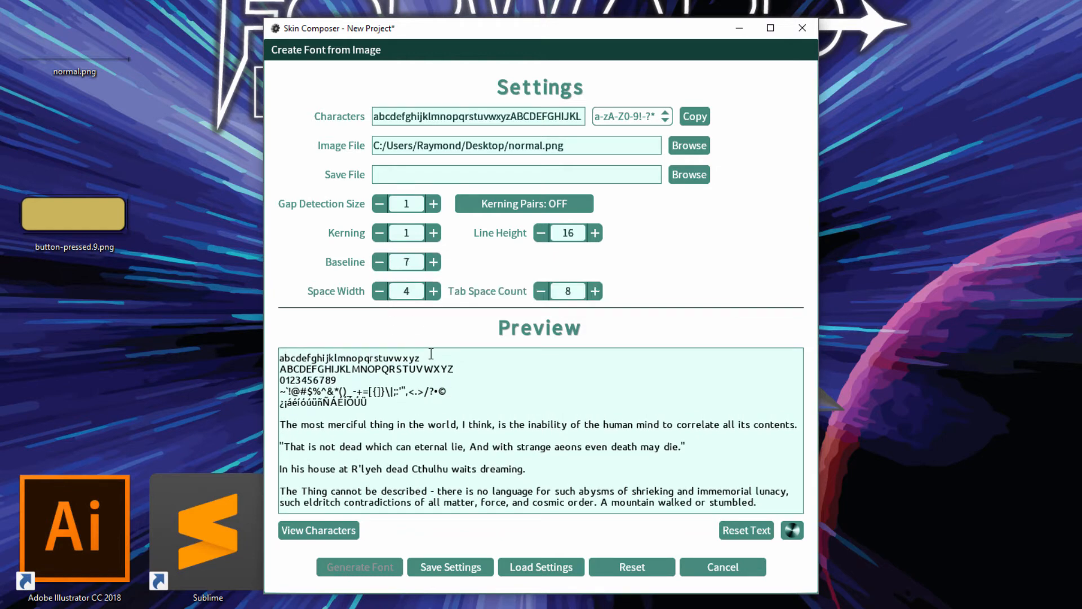
pyautogui.moveTo(431, 355); pyautogui.dragTo(374, 356)
pyautogui.click(434, 359)
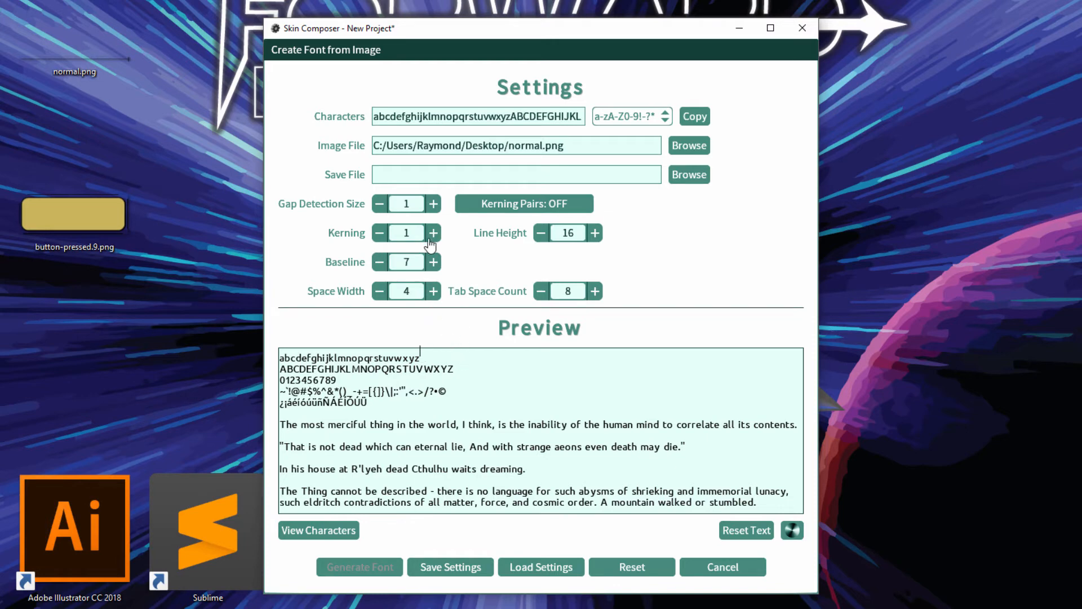
# - Raise the baseline again and settle it back at 14
pyautogui.click(434, 263)
pyautogui.click(433, 262)
pyautogui.click(432, 263)
pyautogui.click(434, 262)
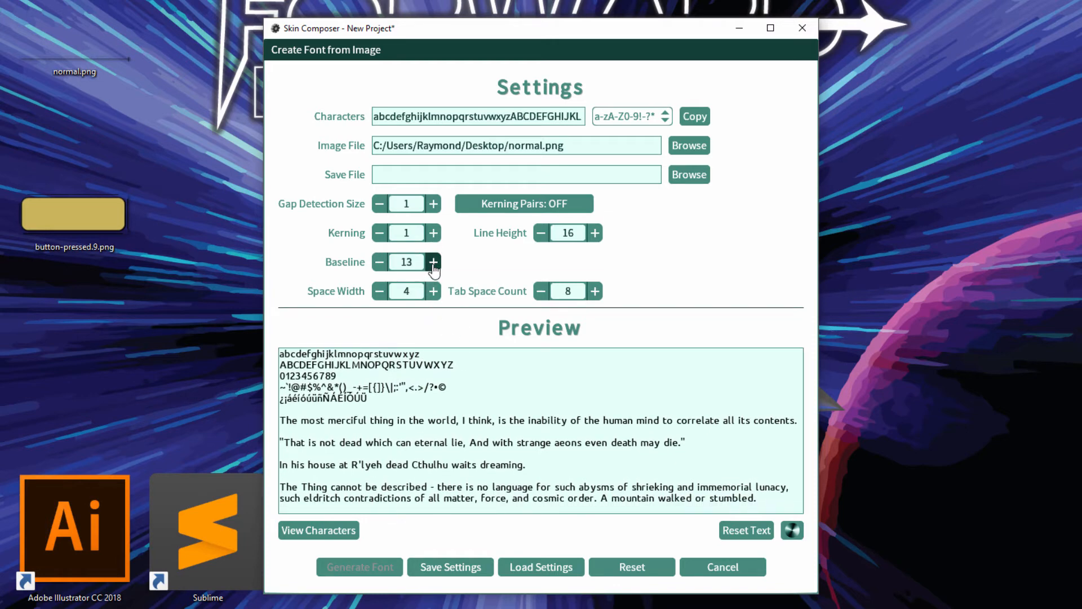
pyautogui.click(379, 262)
pyautogui.click(380, 263)
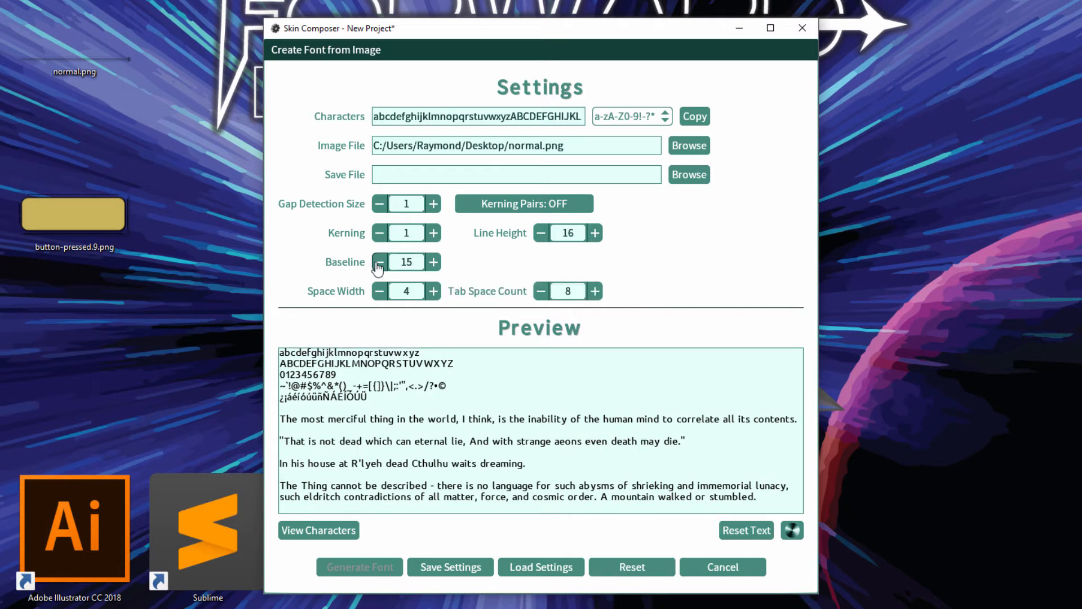
pyautogui.moveTo(437, 353)
pyautogui.mouseDown()
pyautogui.moveTo(325, 364)
pyautogui.moveTo(357, 360)
pyautogui.mouseUp()
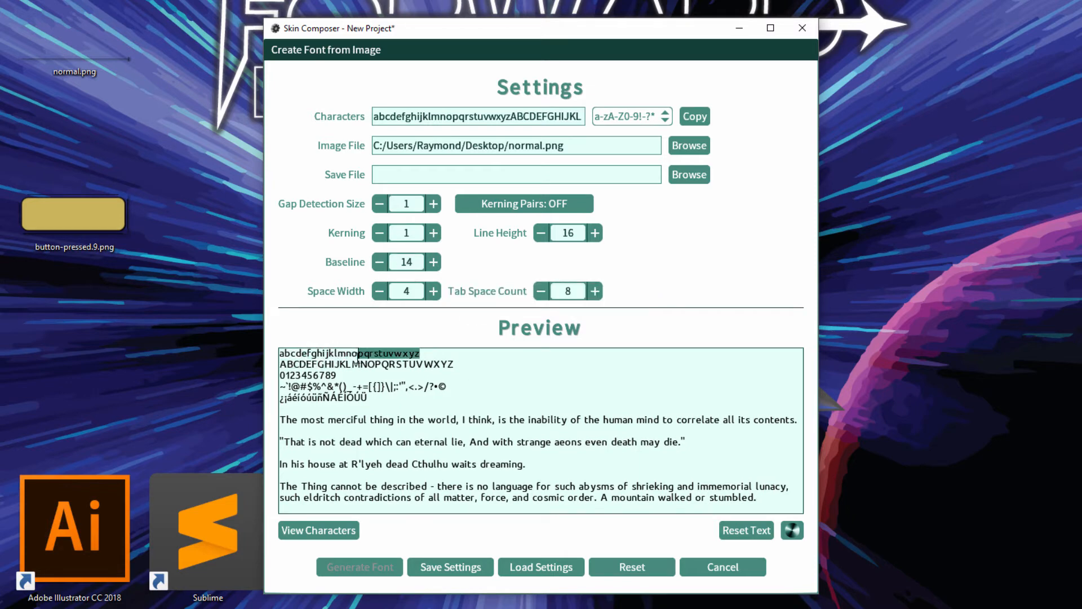
pyautogui.click(438, 352)
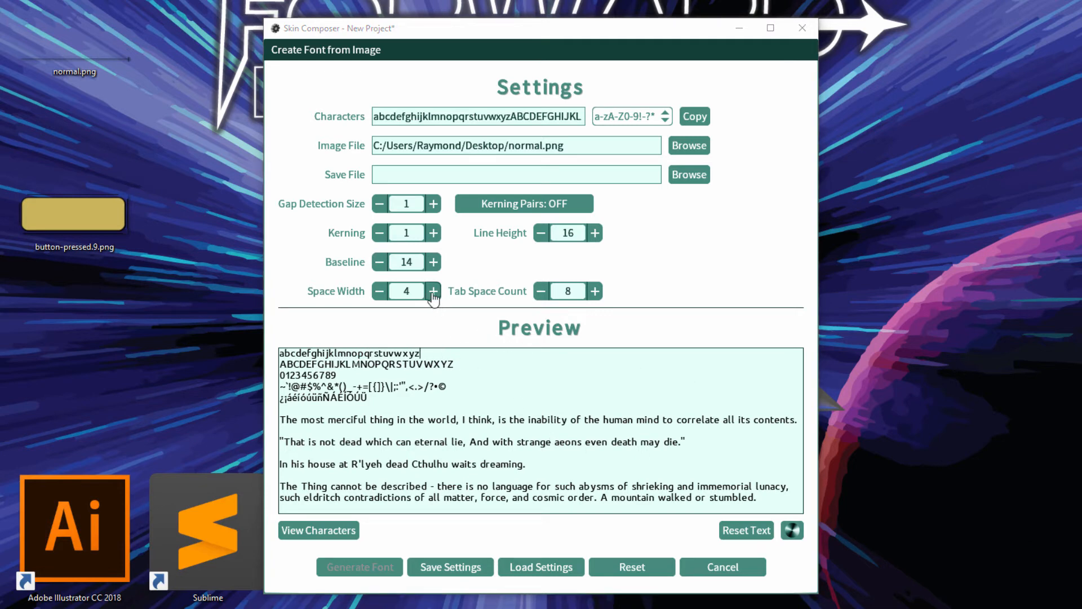
# - Widen the space width then restore it to 4, and raise the tab space count to 11
pyautogui.click(433, 291)
pyautogui.click(433, 290)
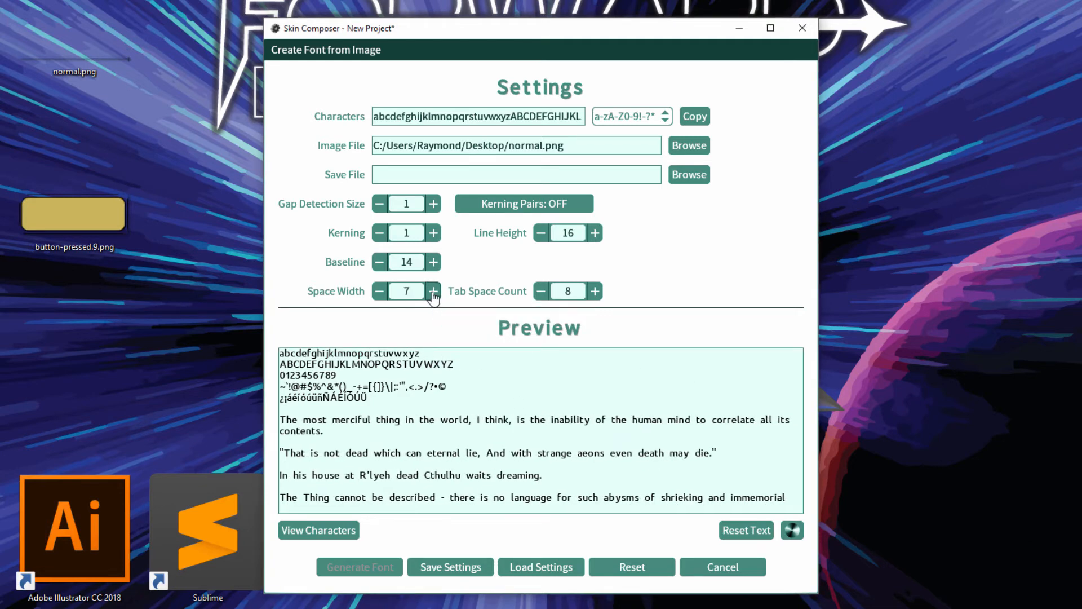
pyautogui.click(433, 291)
pyautogui.click(433, 291)
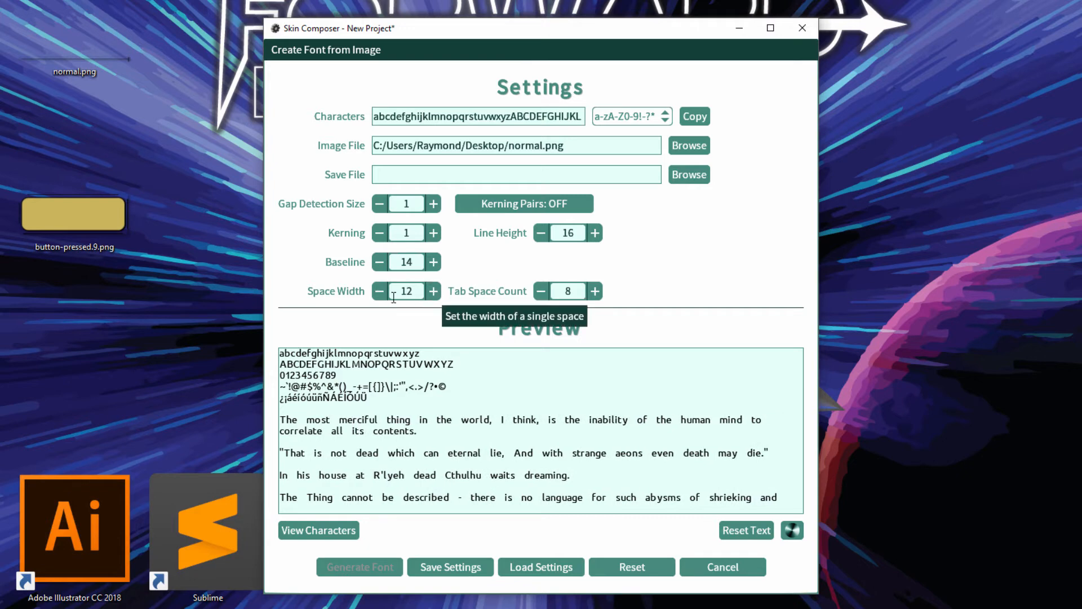
pyautogui.doubleClick(379, 291)
pyautogui.click(380, 291)
pyautogui.doubleClick(379, 292)
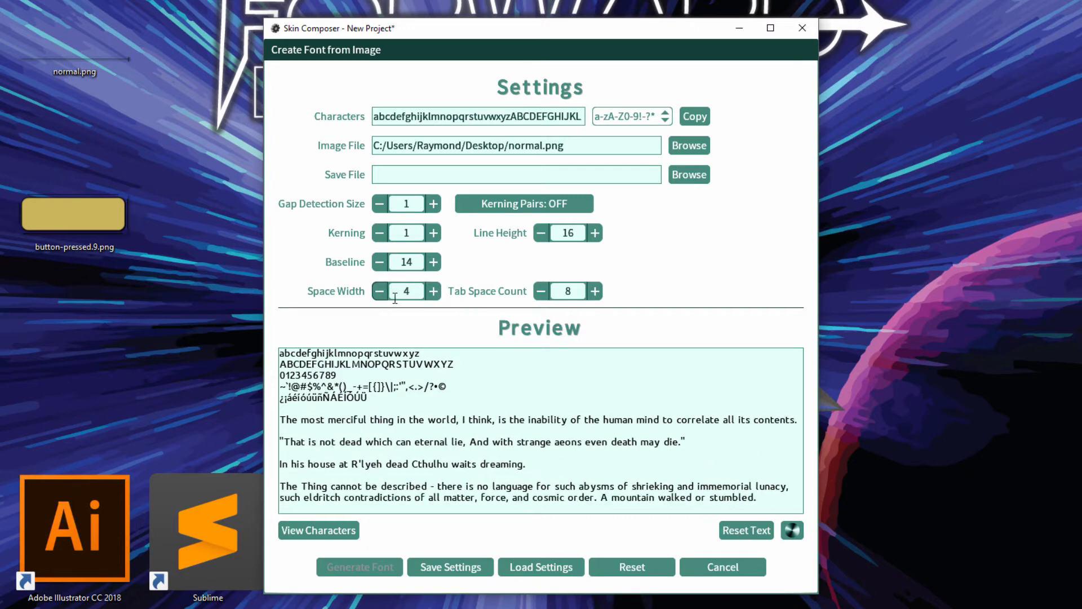
pyautogui.click(595, 291)
pyautogui.click(594, 291)
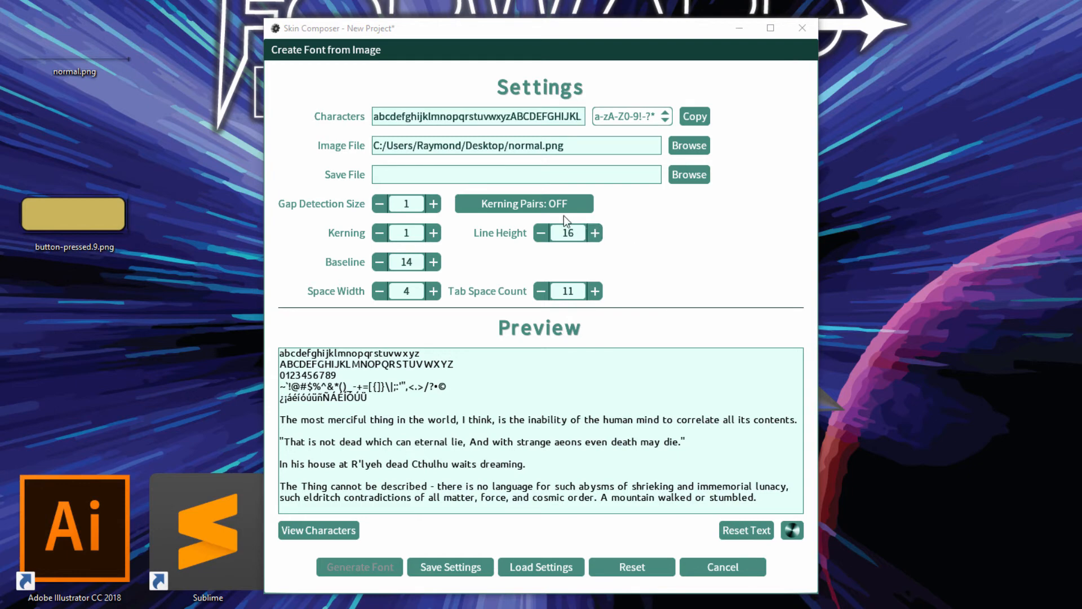
# - Enable kern pairs and apply automatic kerning pairs with an offset of 3
pyautogui.click(549, 213)
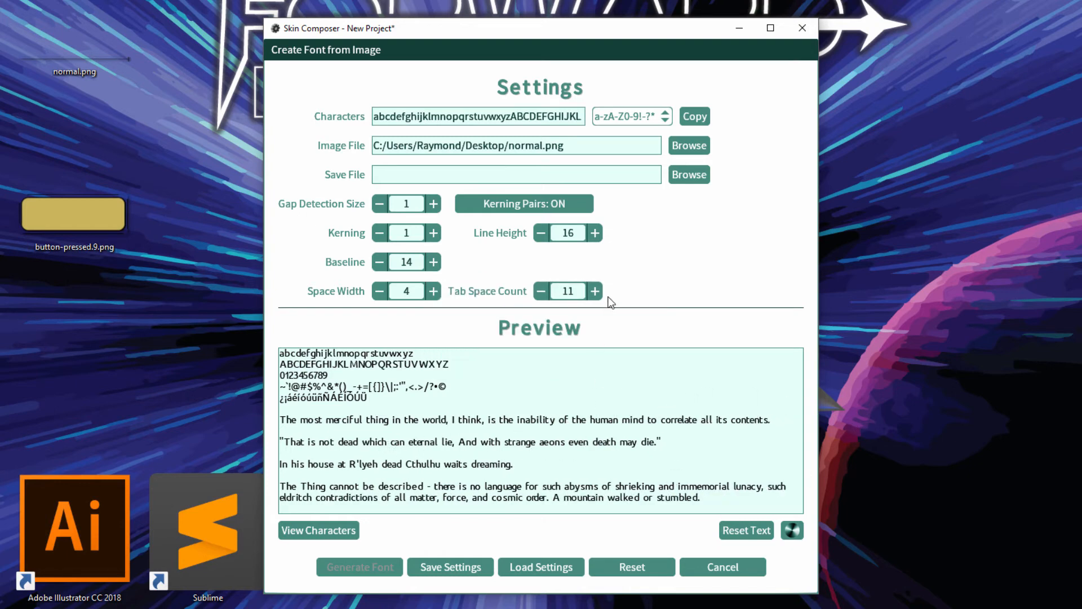
pyautogui.moveTo(537, 446); pyautogui.dragTo(577, 449)
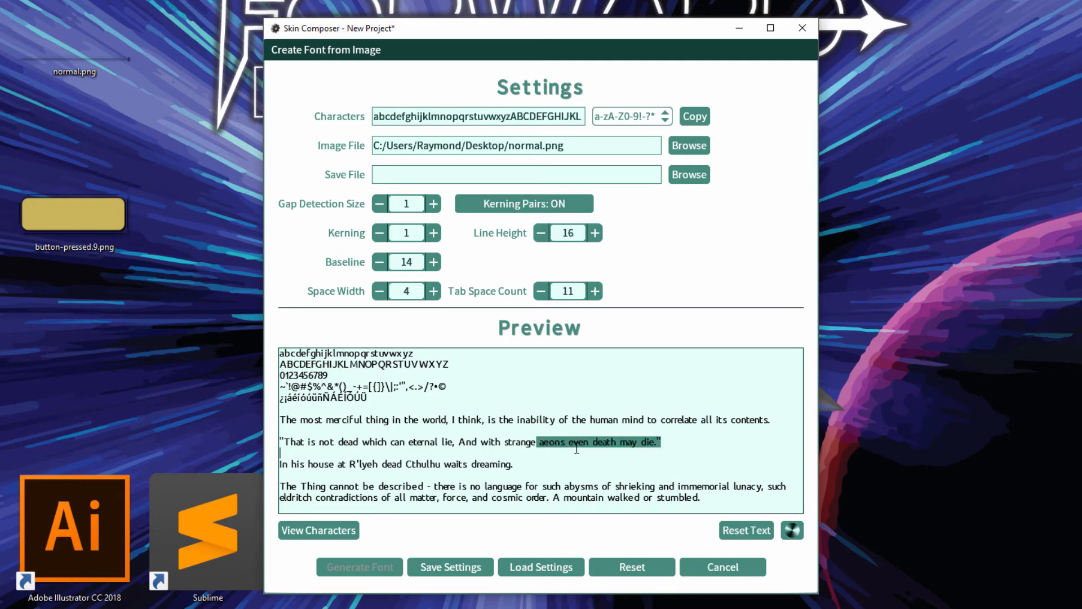
pyautogui.click(540, 439)
pyautogui.click(522, 207)
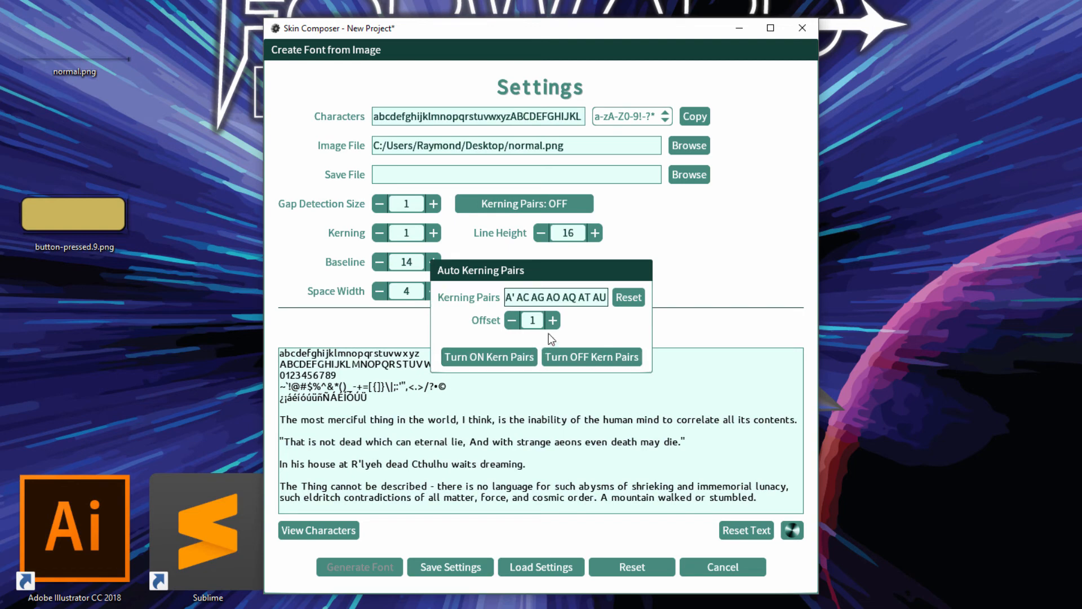
pyautogui.click(552, 320)
pyautogui.click(512, 362)
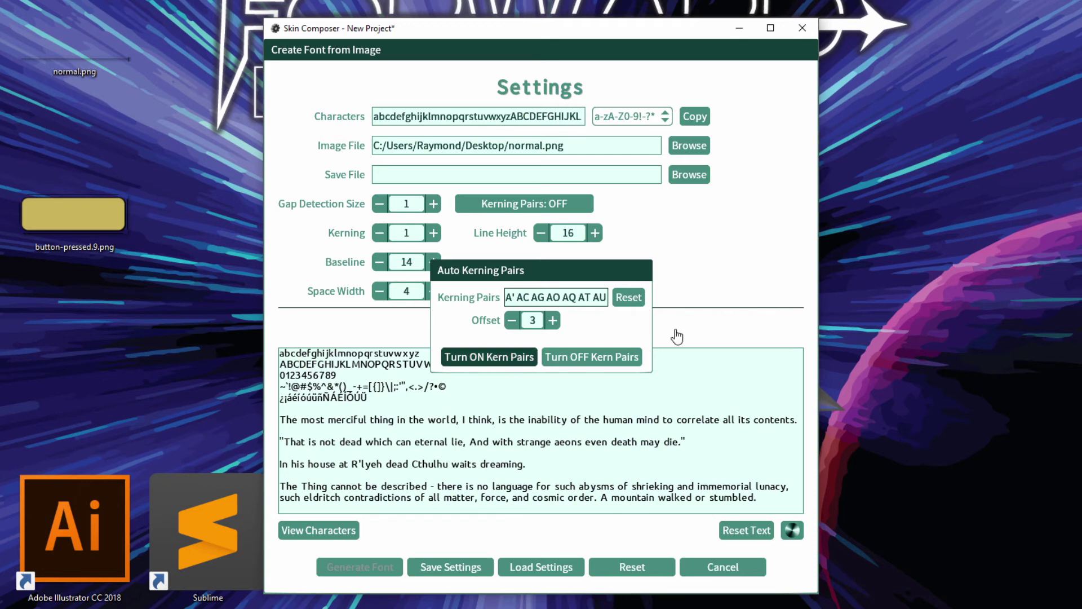
pyautogui.click(791, 310)
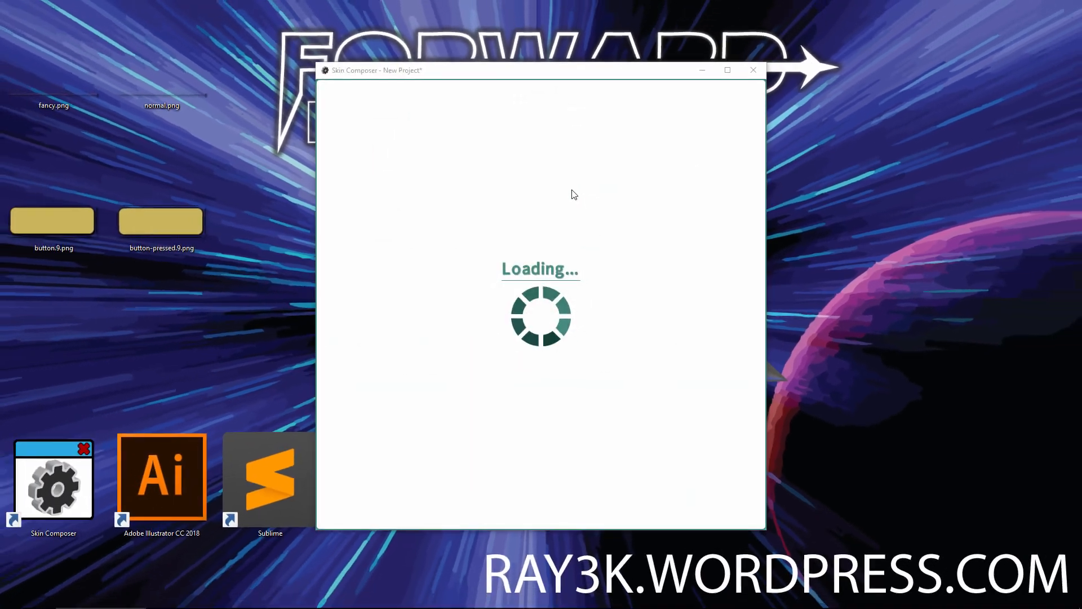
pyautogui.write('test')
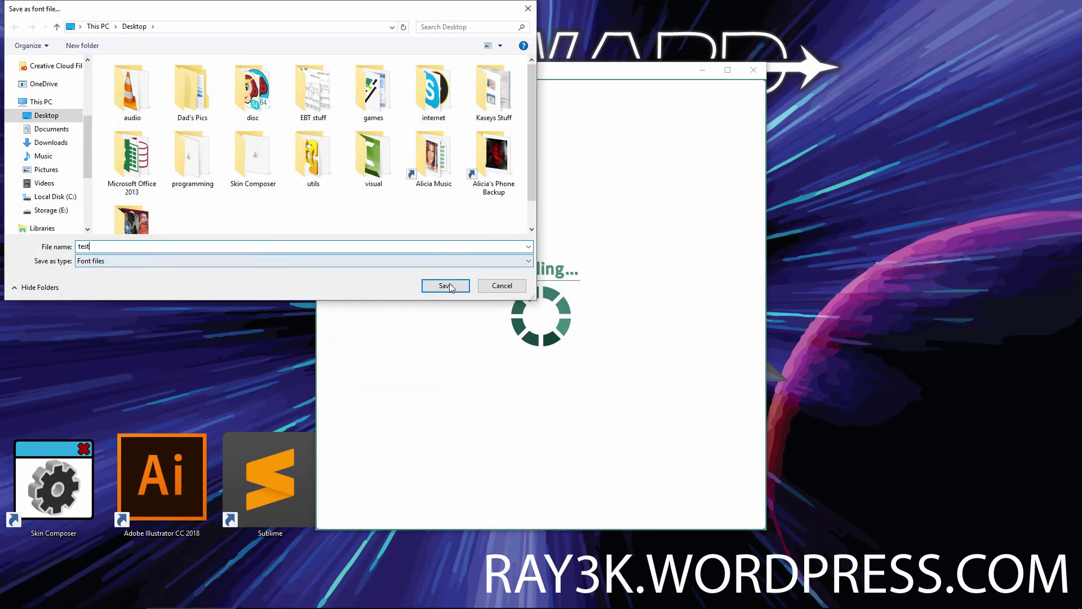
# - Save the font as test.fnt, generate it, and add it to the project named test
pyautogui.click(449, 287)
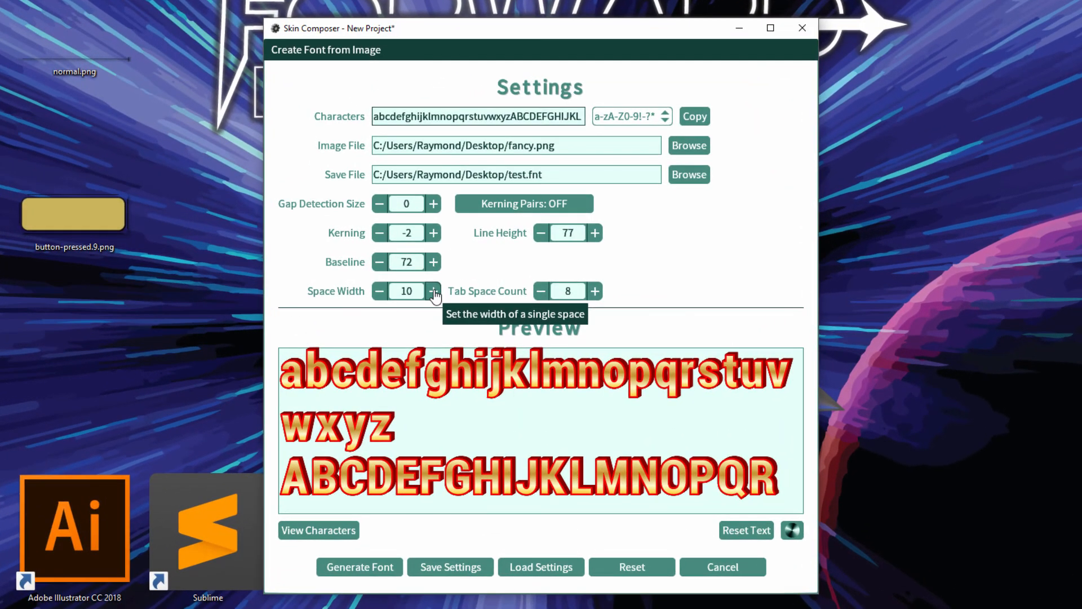
pyautogui.click(357, 579)
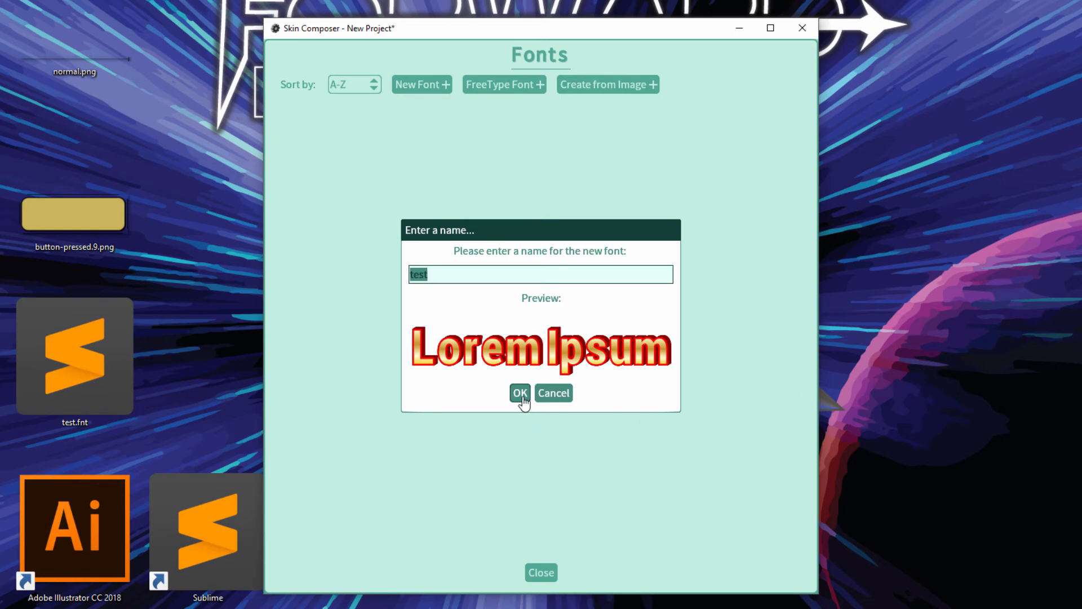
pyautogui.click(521, 395)
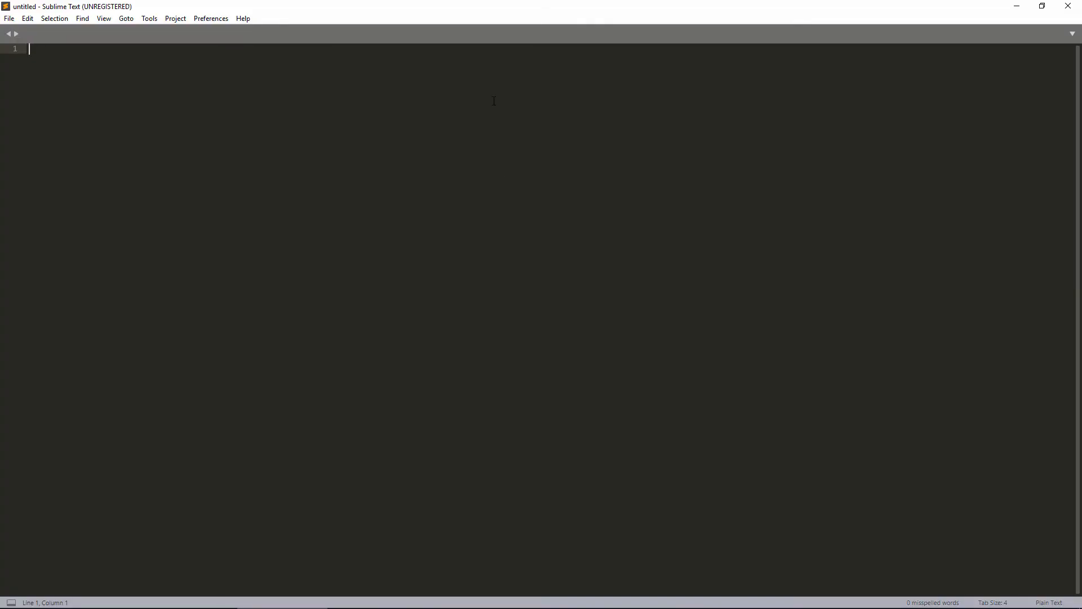
# - Drag test.fnt from the desktop into Sublime Text and maximize it to read
pyautogui.press('super+Right')
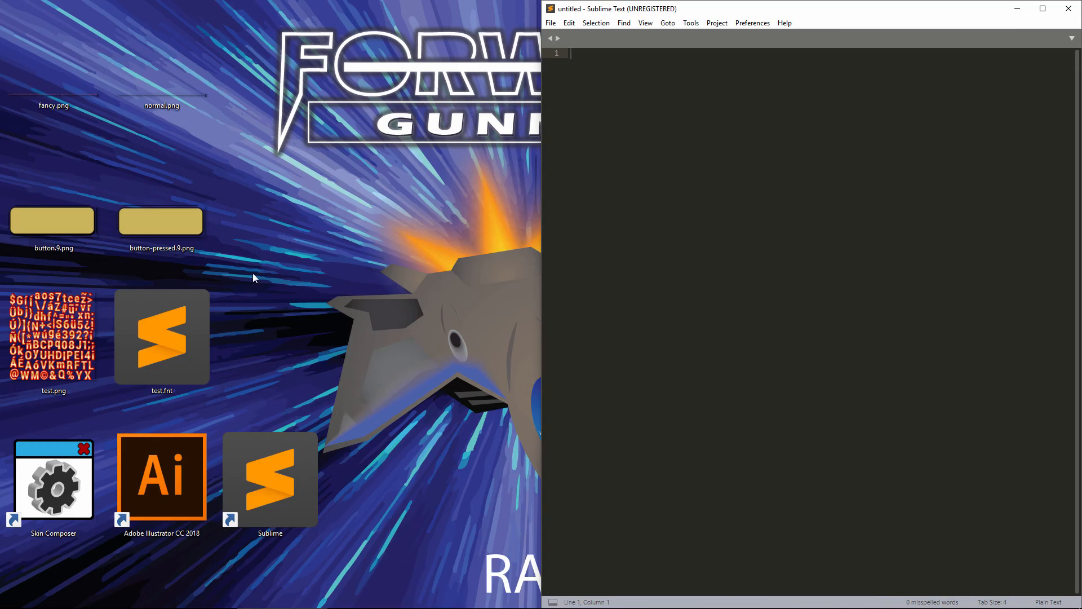
pyautogui.moveTo(167, 367); pyautogui.dragTo(687, 239)
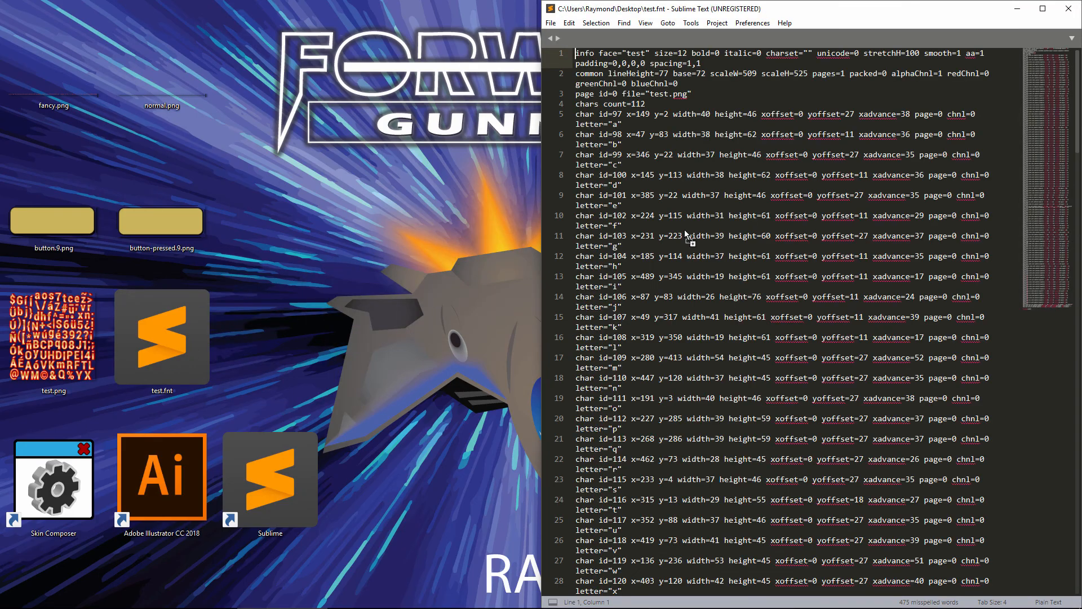
pyautogui.click(1042, 9)
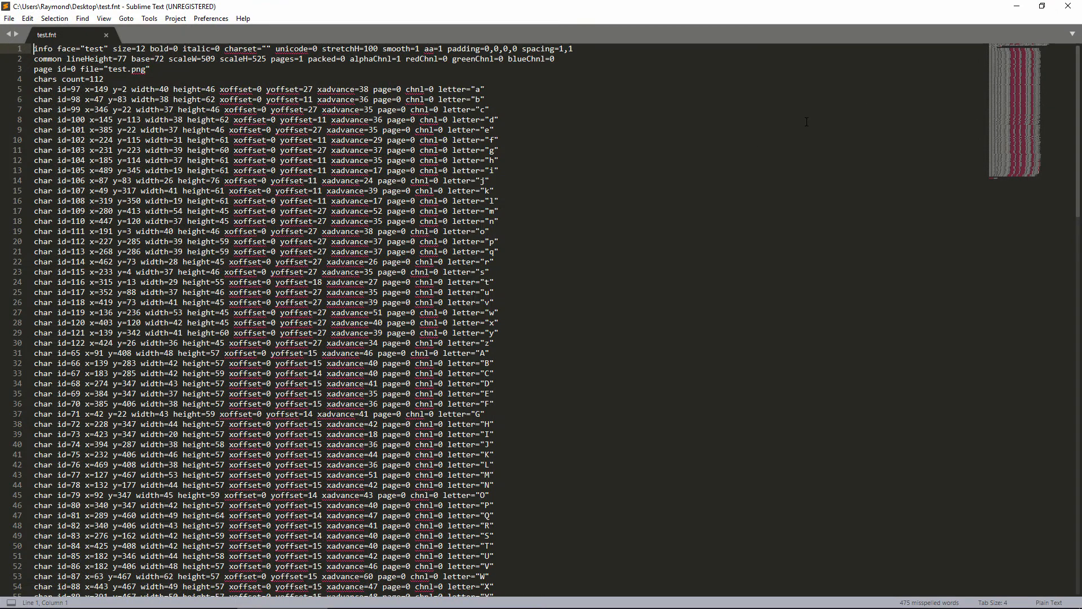
pyautogui.scroll(-5, 541, 322)
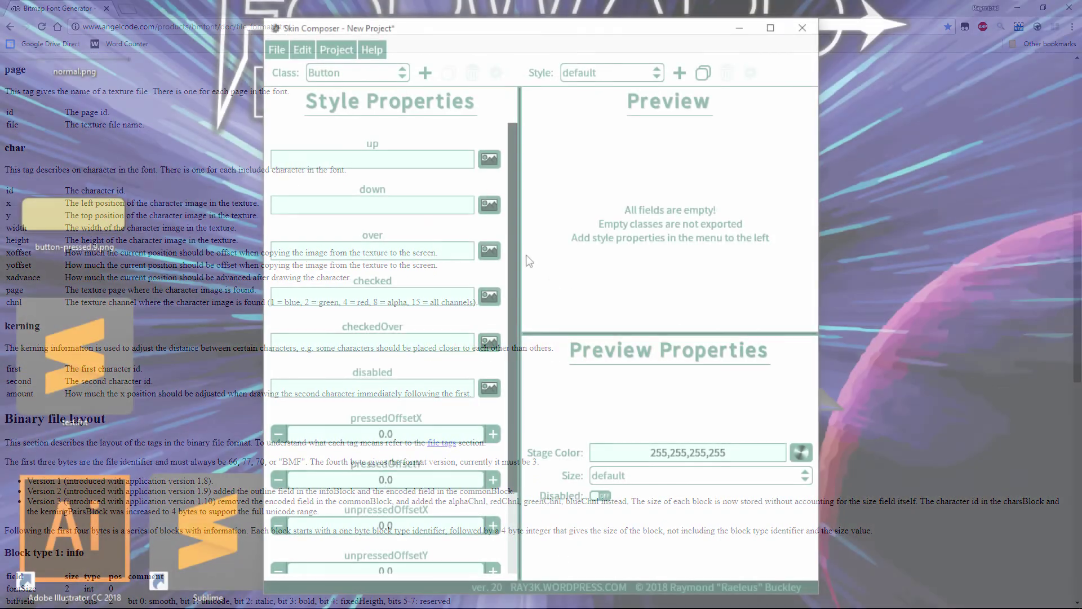
# - Give the Label style the test font and select its preview text
pyautogui.click(355, 72)
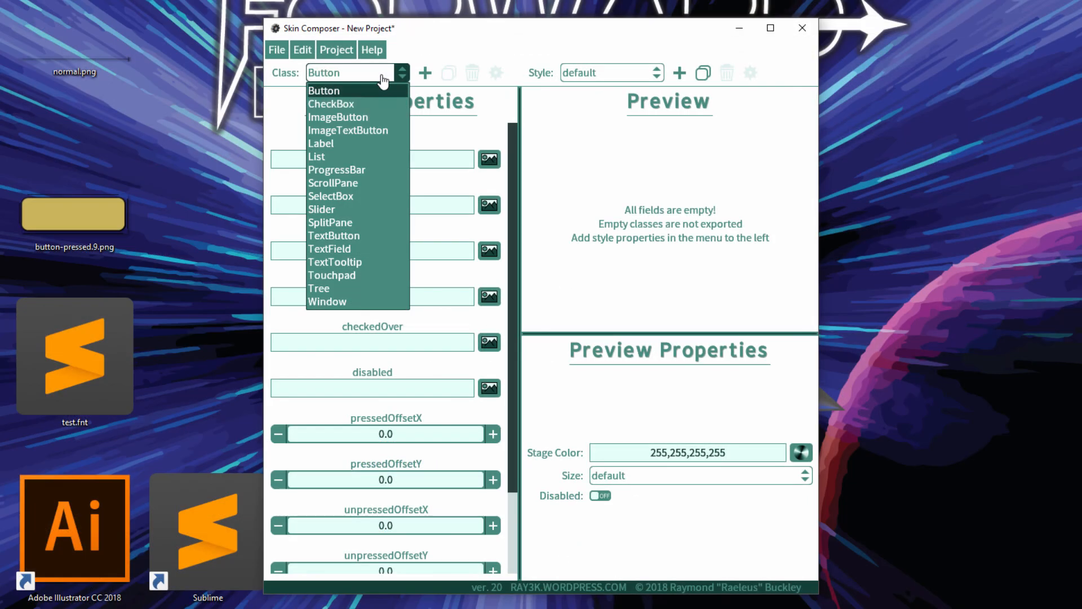
pyautogui.click(339, 141)
pyautogui.click(499, 316)
pyautogui.doubleClick(541, 339)
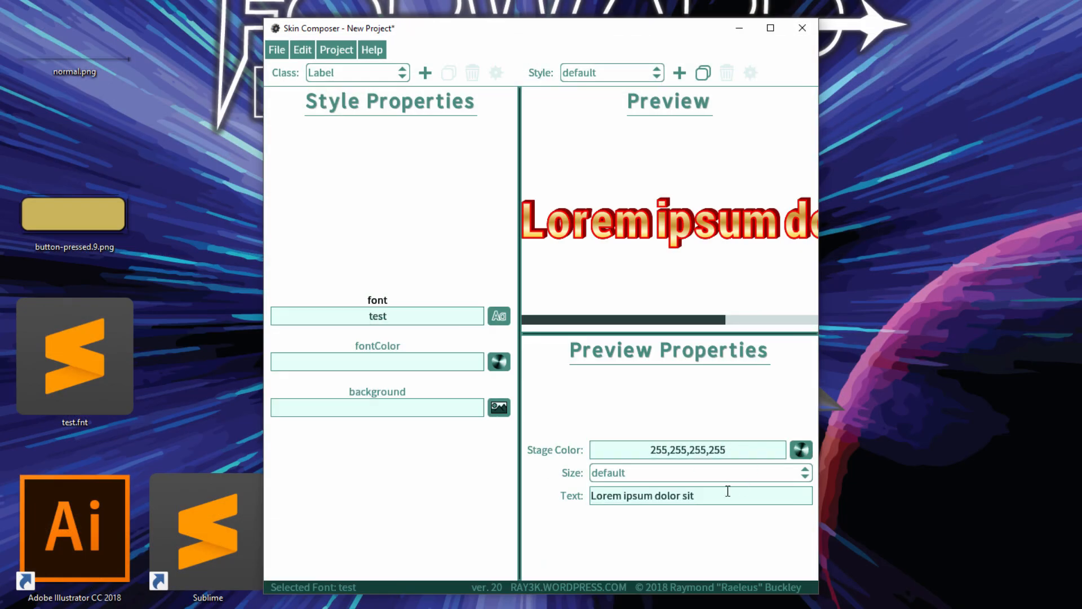
pyautogui.tripleClick(642, 496)
pyautogui.write('Hello!')
# - Give the TextButton style the test font and select its preview text
pyautogui.click(355, 74)
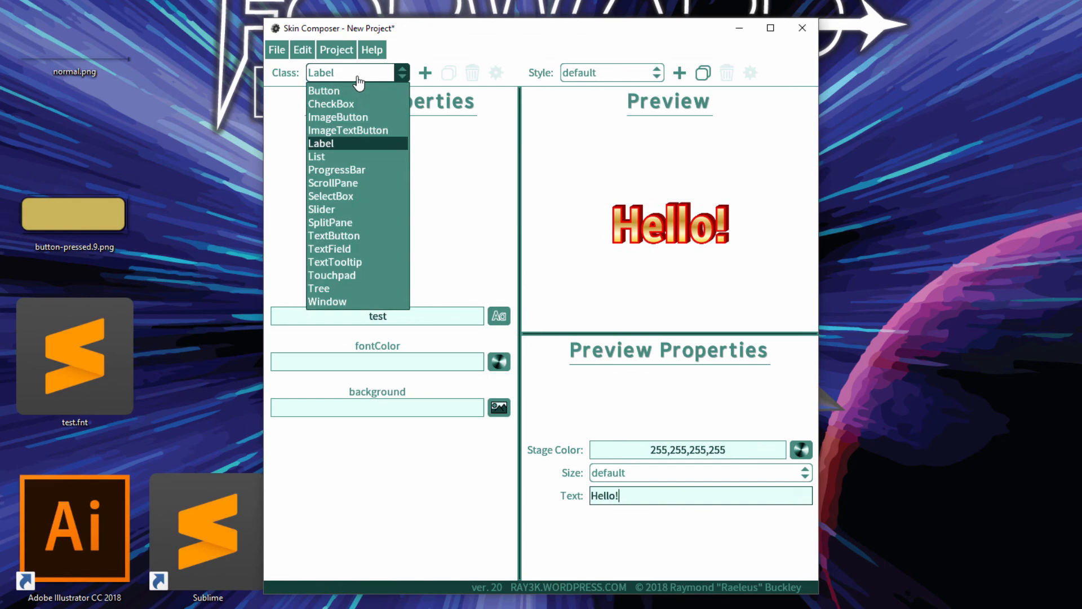
pyautogui.click(339, 237)
pyautogui.click(489, 158)
pyautogui.doubleClick(533, 338)
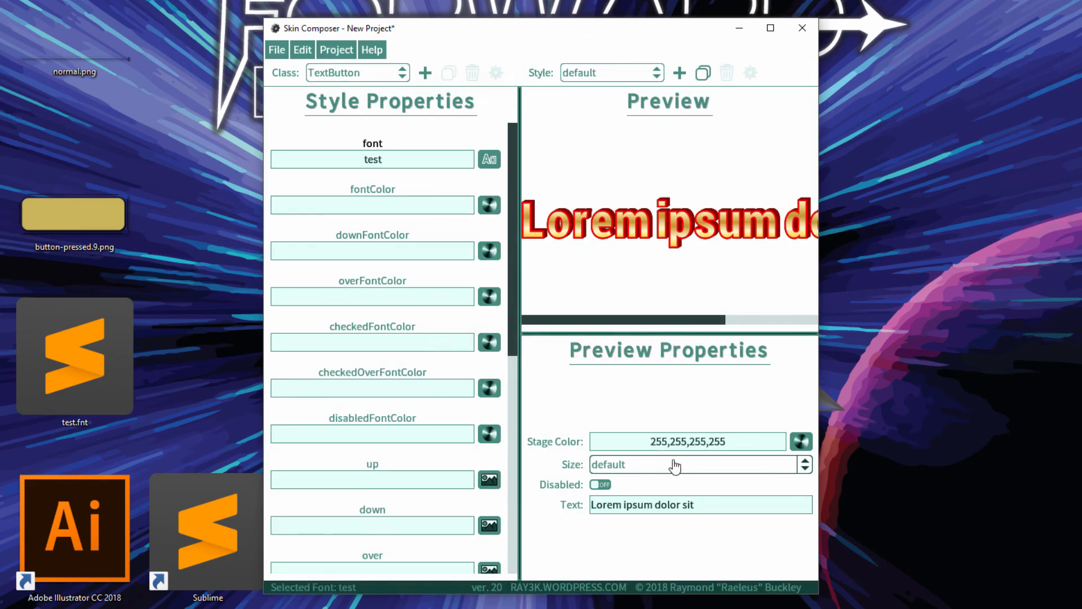
pyautogui.moveTo(676, 504); pyautogui.dragTo(524, 499)
pyautogui.write('Press Me!')
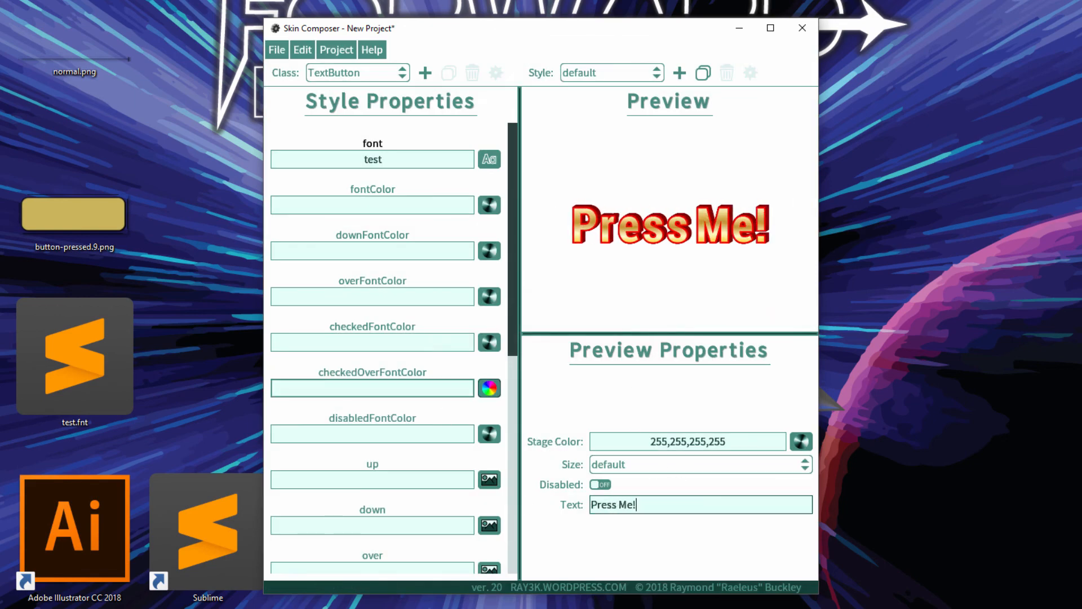
# - Set the TextButton's up drawable to button and down drawable to button-pressed
pyautogui.click(401, 479)
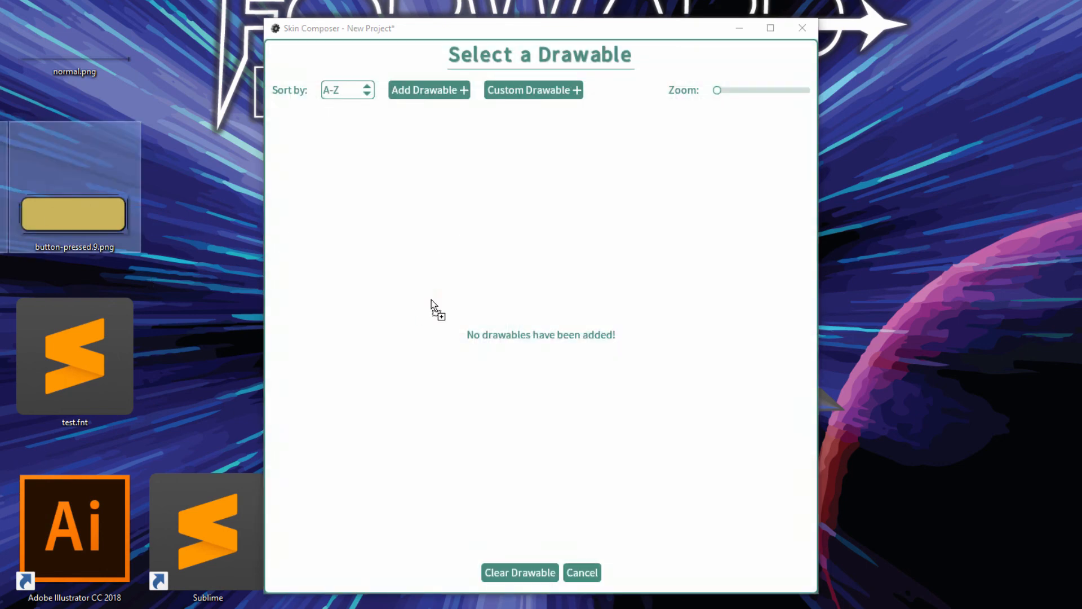
pyautogui.moveTo(439, 259); pyautogui.dragTo(563, 450)
pyautogui.click(496, 366)
pyautogui.click(391, 529)
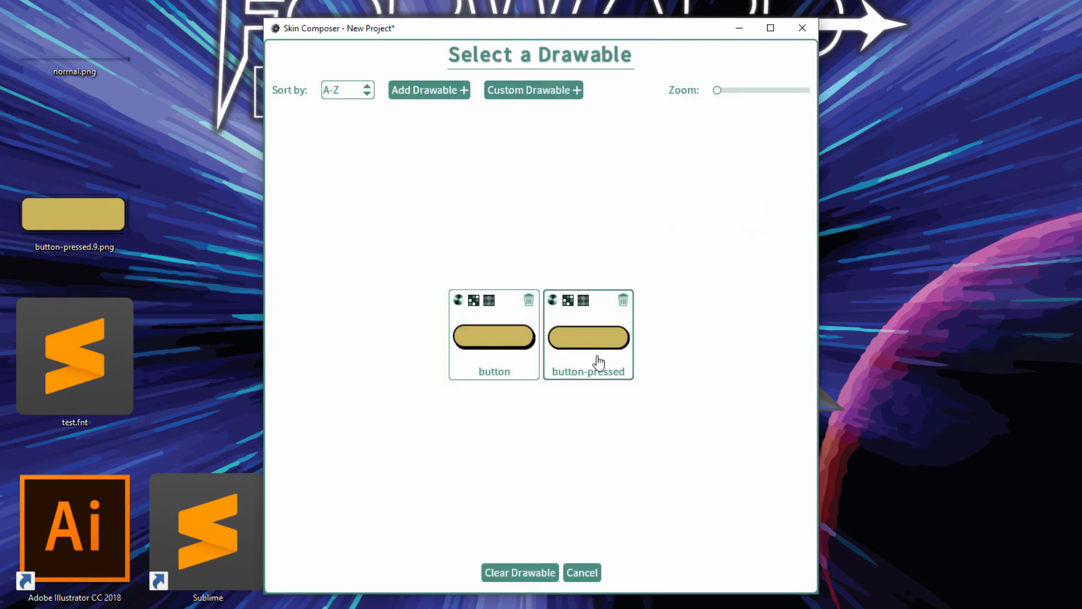
pyautogui.click(597, 362)
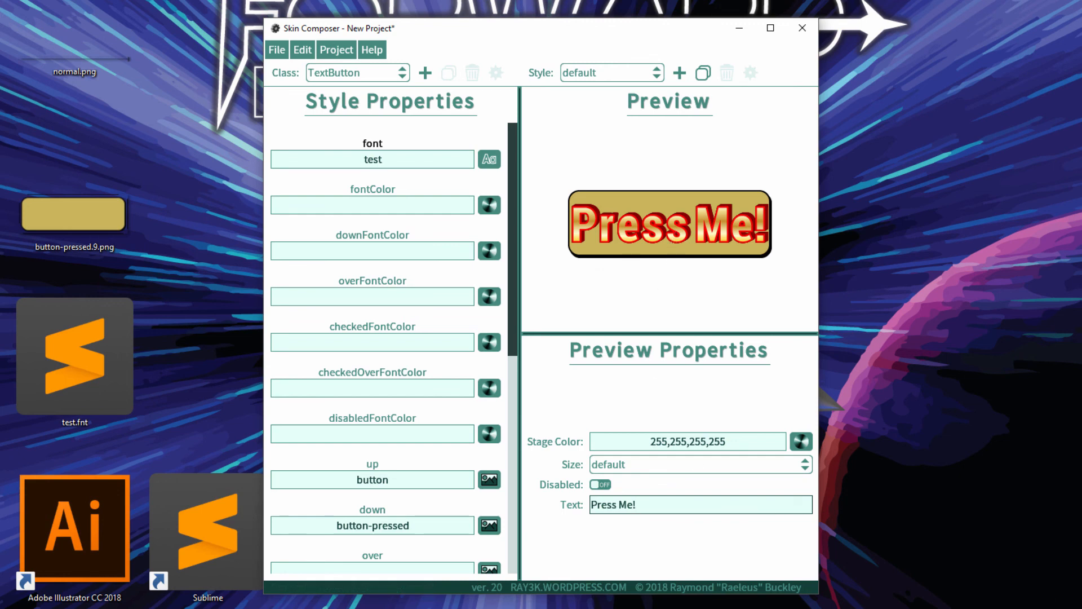
pyautogui.hotkey('ctrl', 'a')
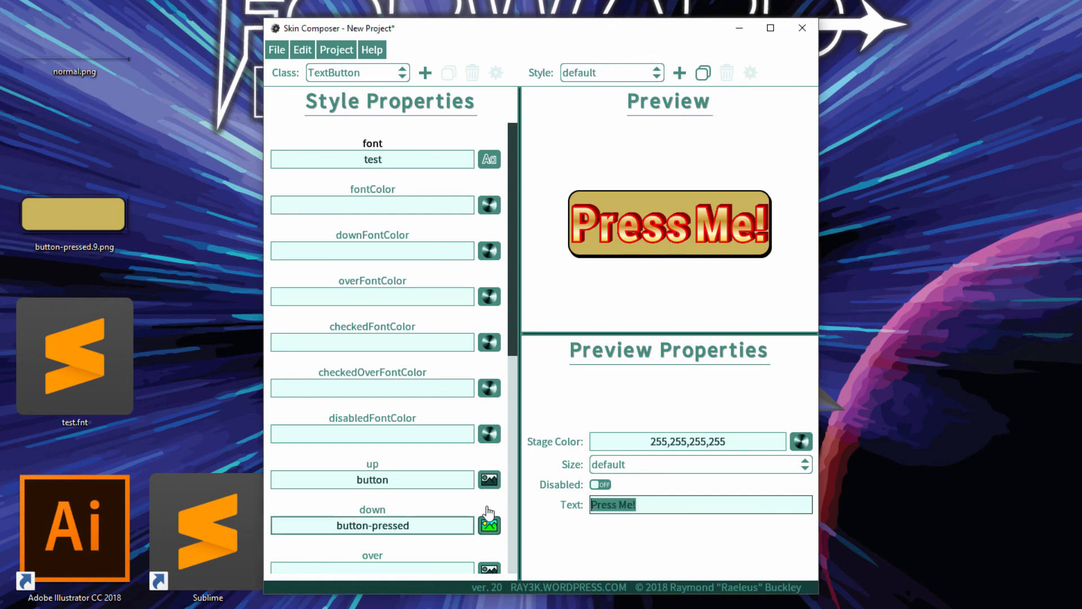
pyautogui.write('Thank you')
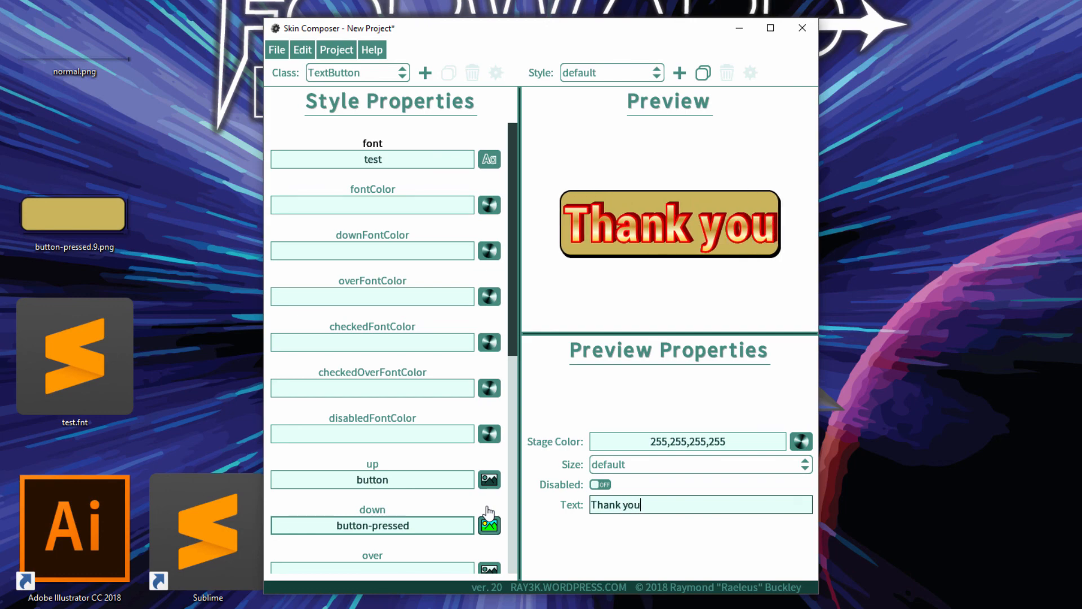